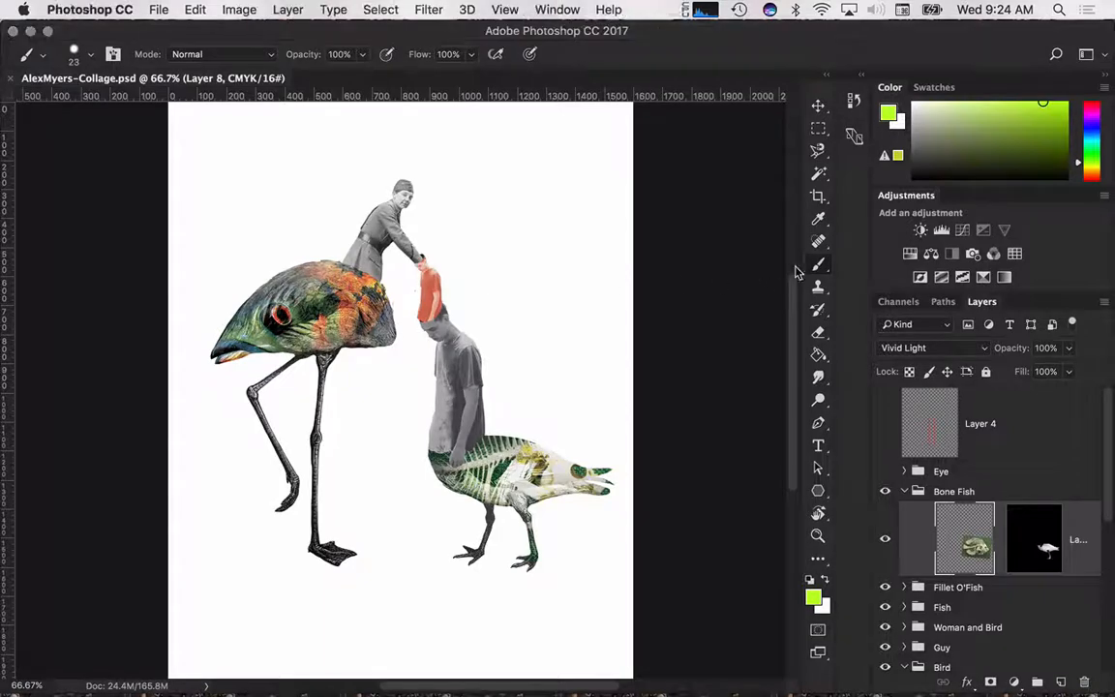
Set the foreground color to black and activate the Brush tool.
click(815, 598)
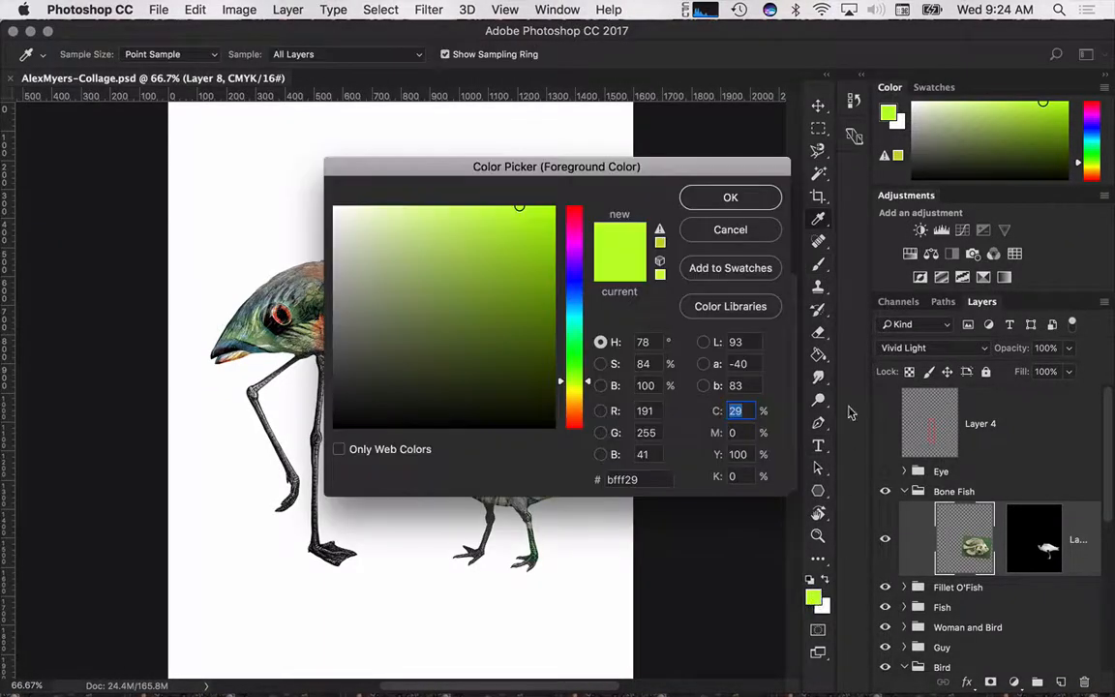
drag(446, 356, 292, 484)
click(730, 197)
key(b)
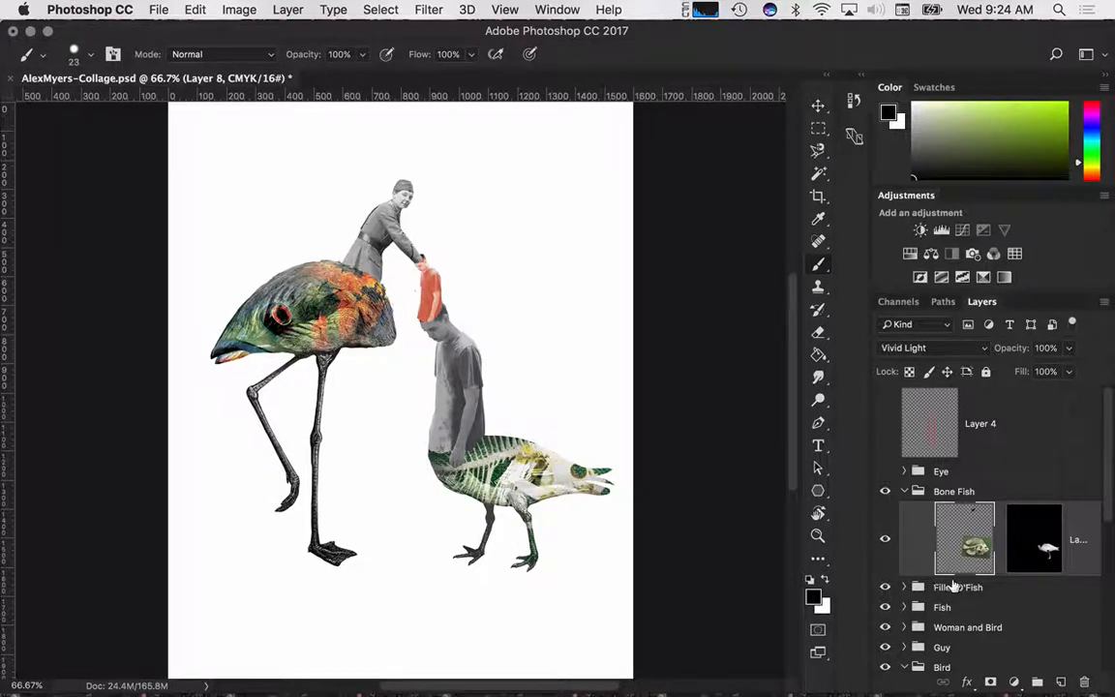
Add a new layer in the Bone Fish group and hand-paint "word" on the blank canvas above the T-shirt figure.
key(super+s)
click(1060, 683)
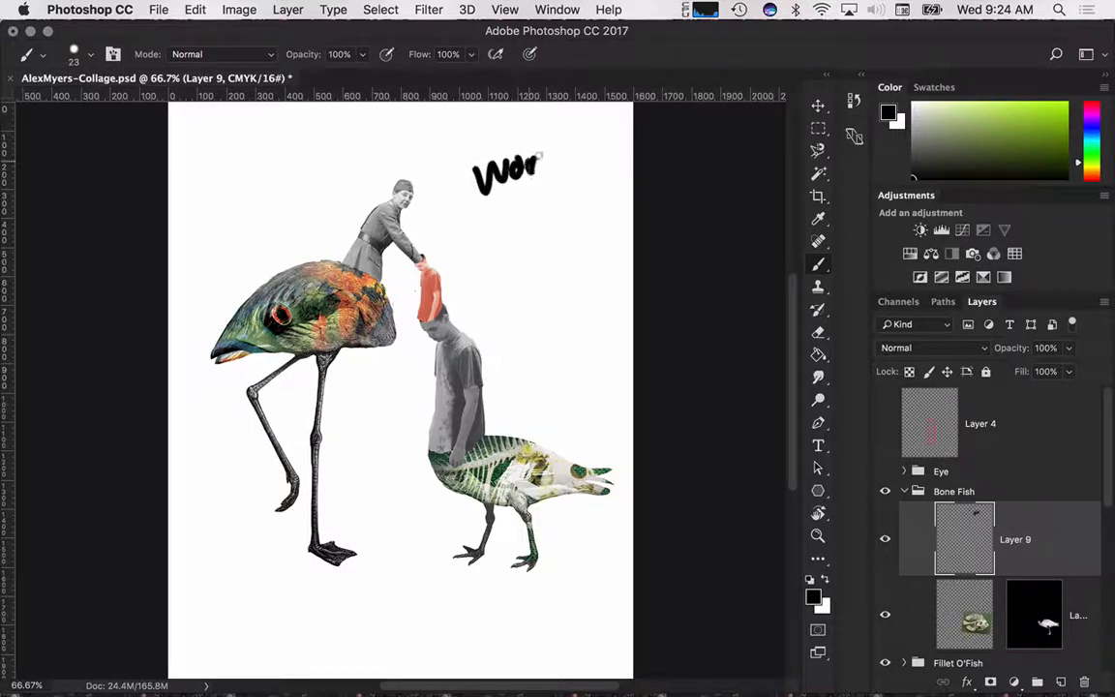
drag(557, 158, 565, 141)
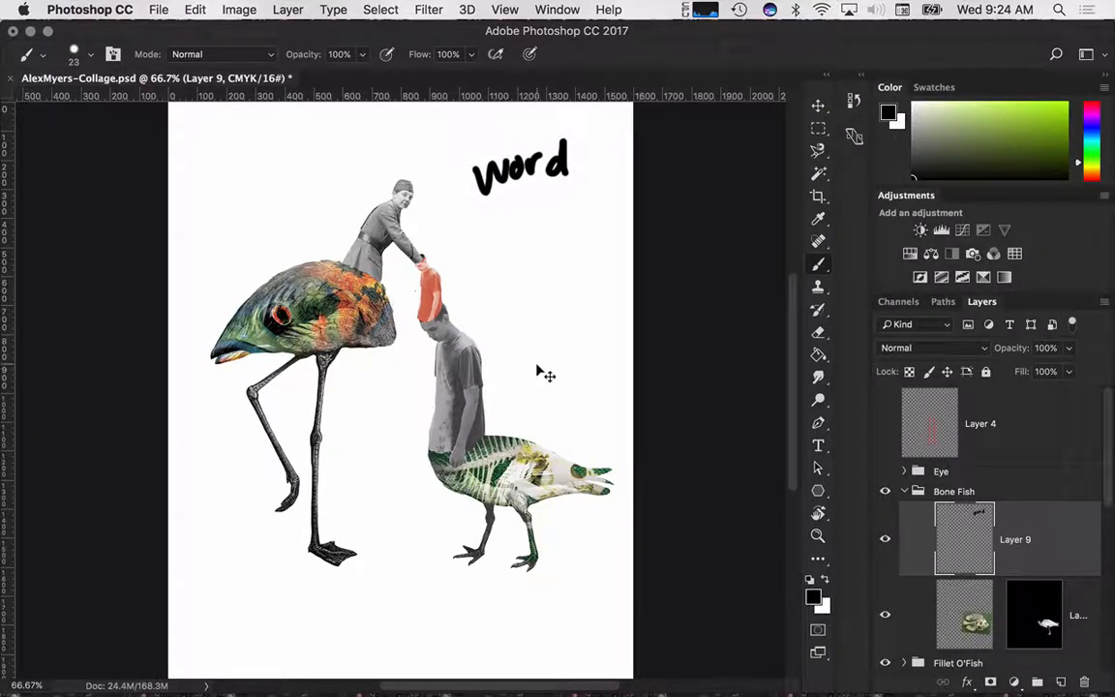
Undo the hand-painted word and the new layer.
key(super+alt+z)
key(super+alt+z)
key(super+alt+z)
key(super+alt+z)
key(super+alt+z)
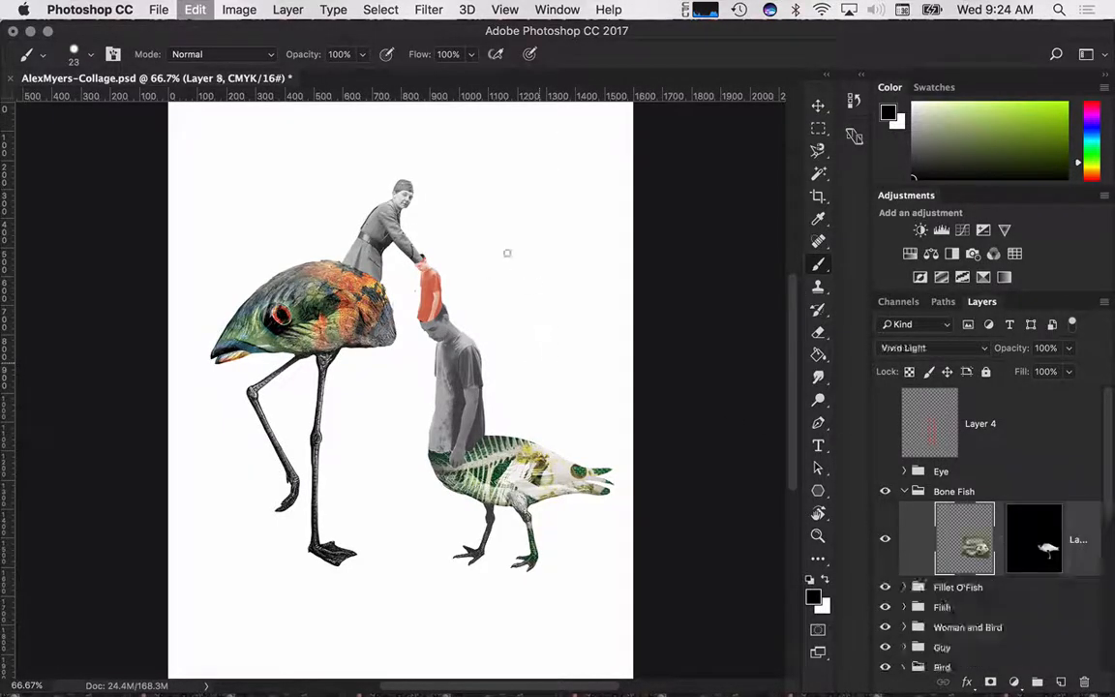
key(super+t)
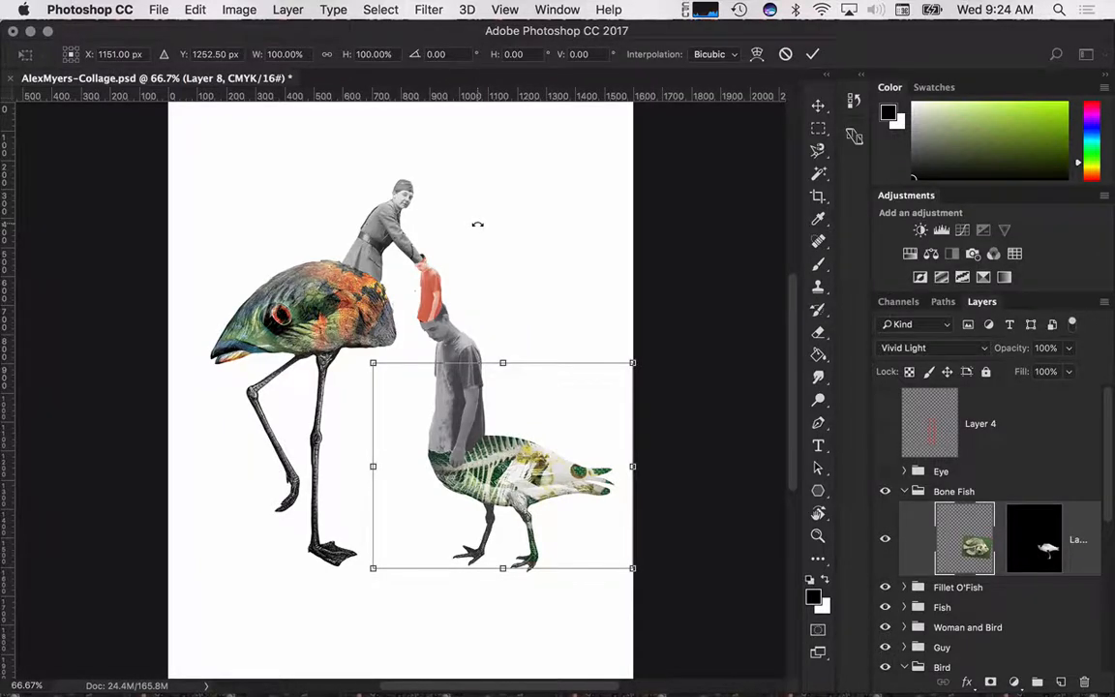
key(Return)
key(b)
Start a text layer on the blank canvas beside the uniformed figure's head and set its font to Averia Sans Libre.
key(t)
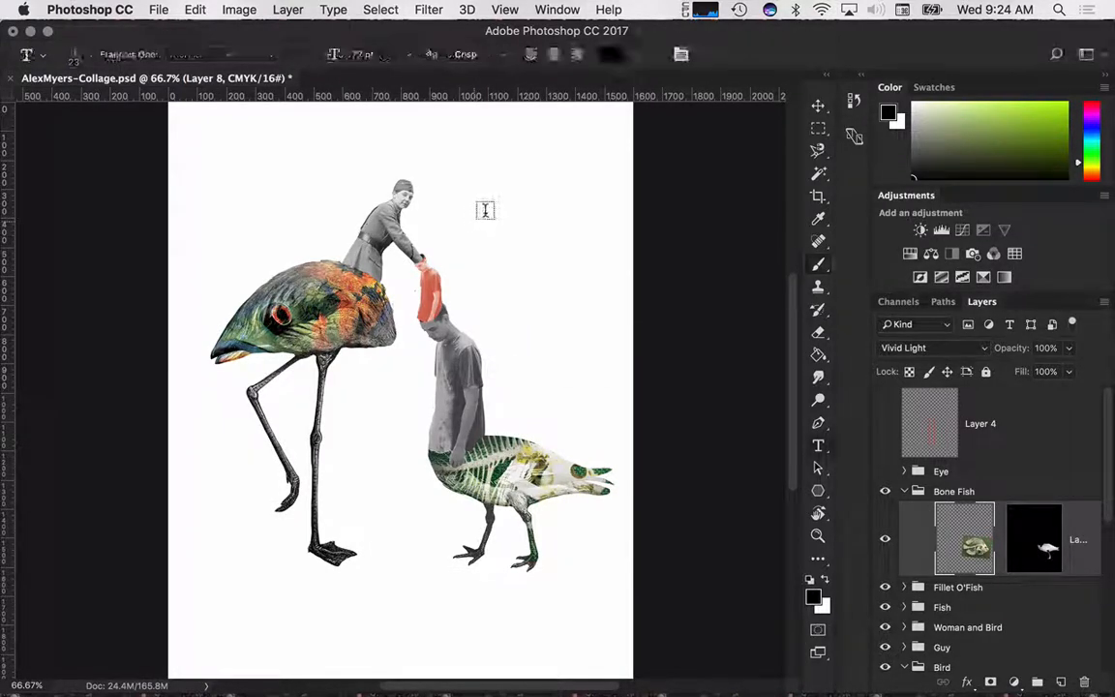
click(465, 190)
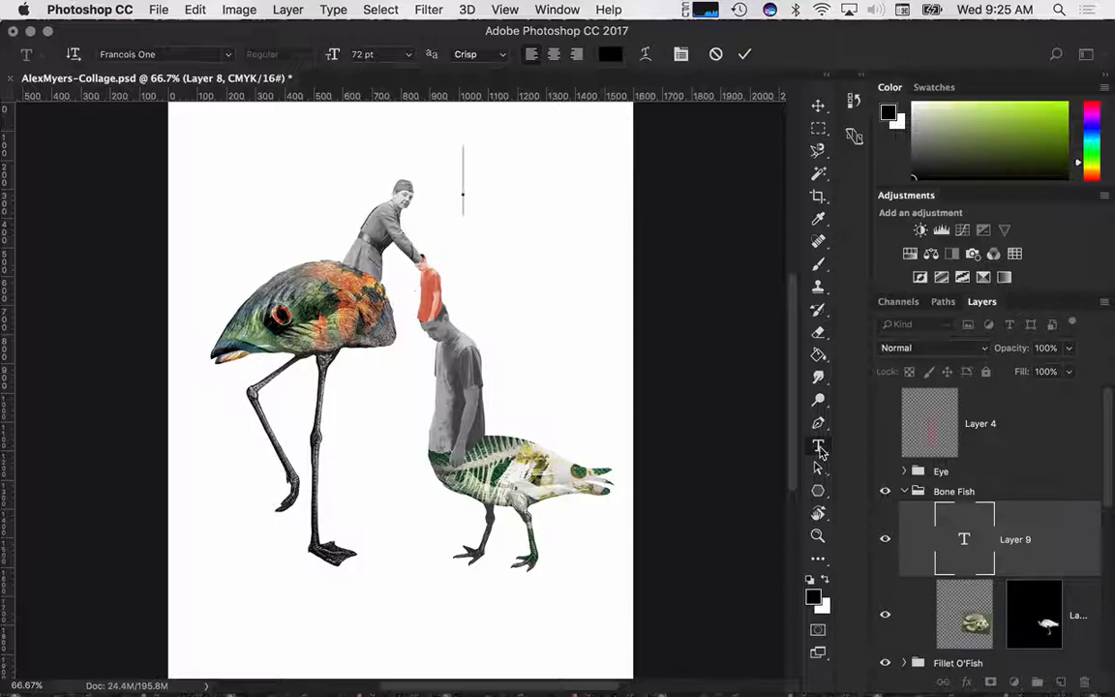
click(228, 55)
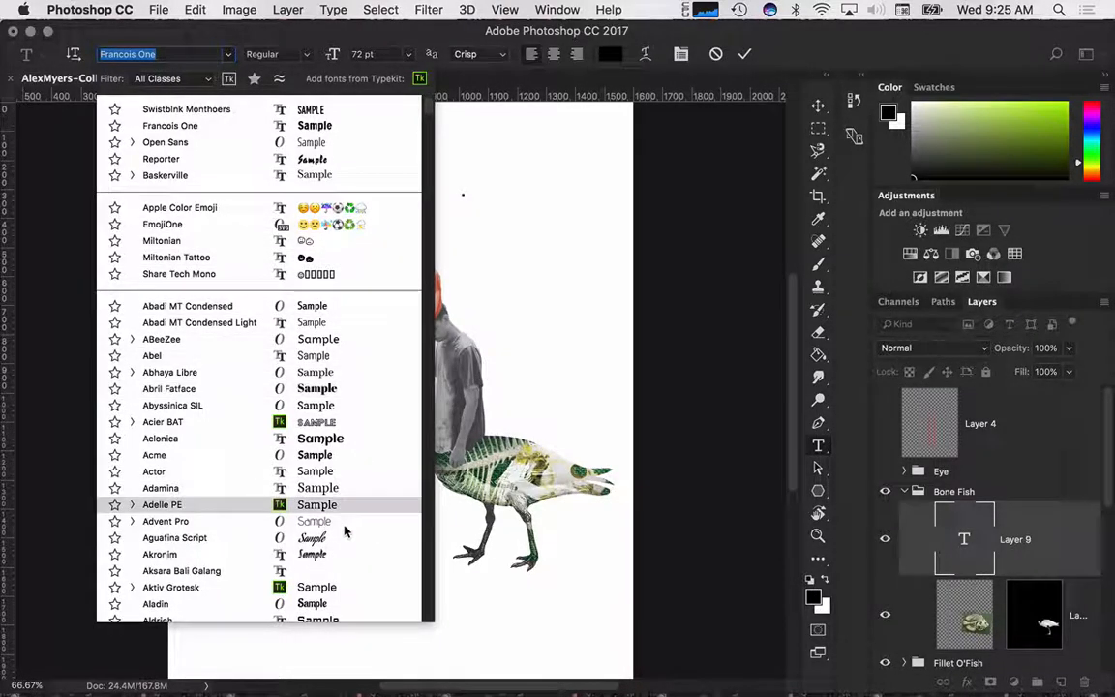
scroll(300, 426, down, 10)
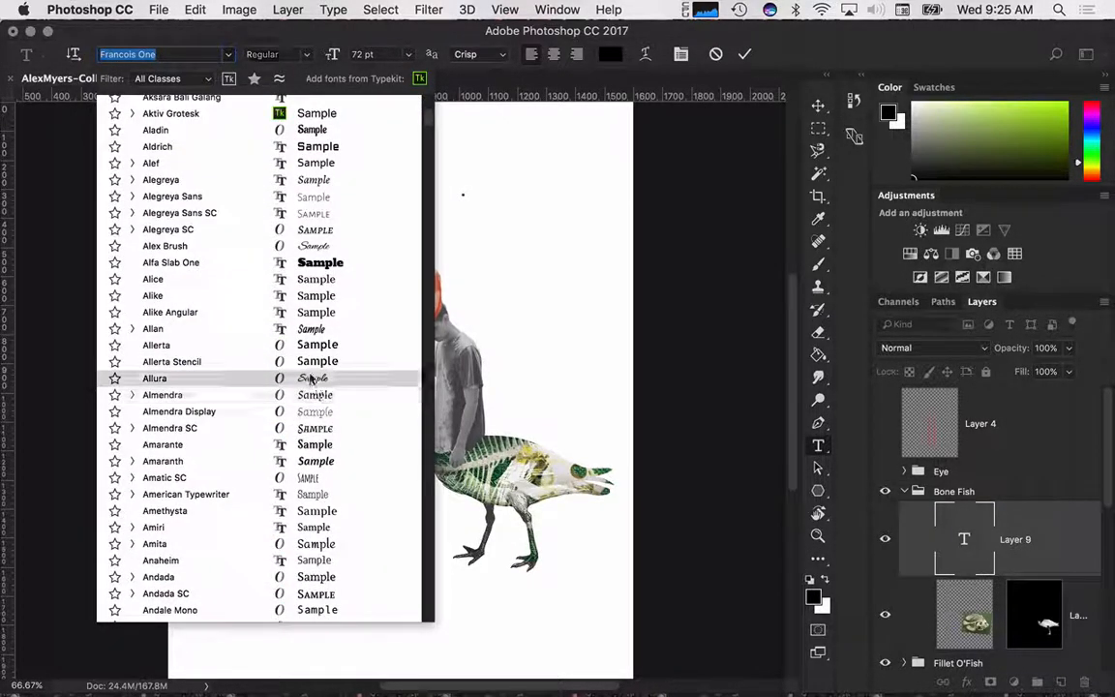
scroll(323, 444, down, 3)
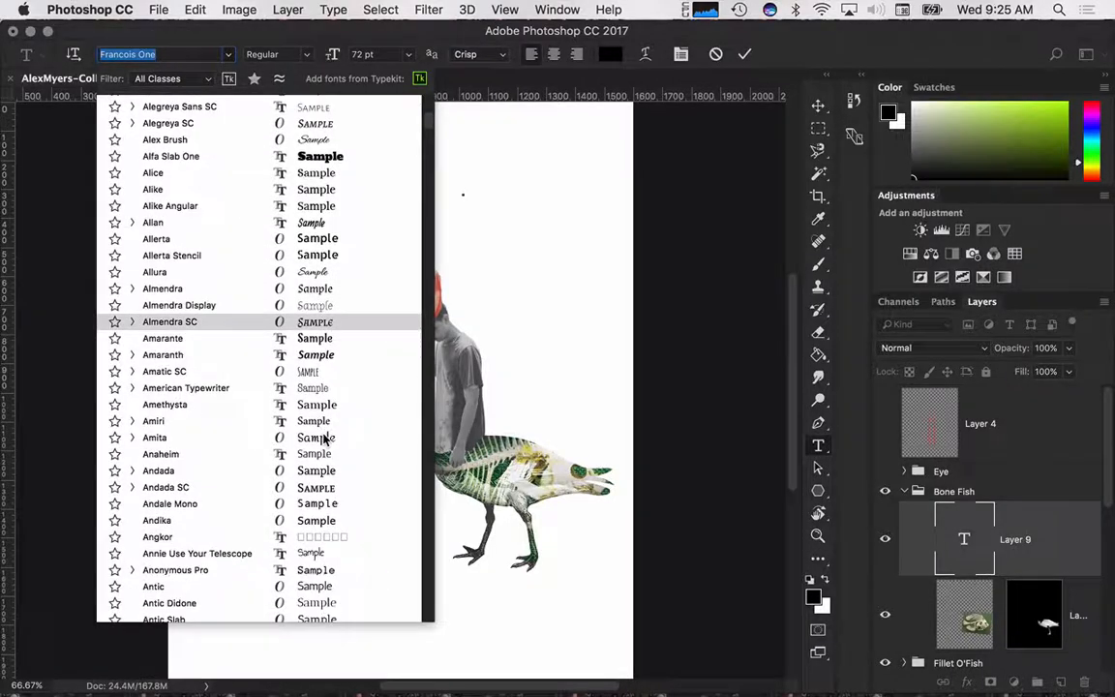
scroll(324, 539, down, 6)
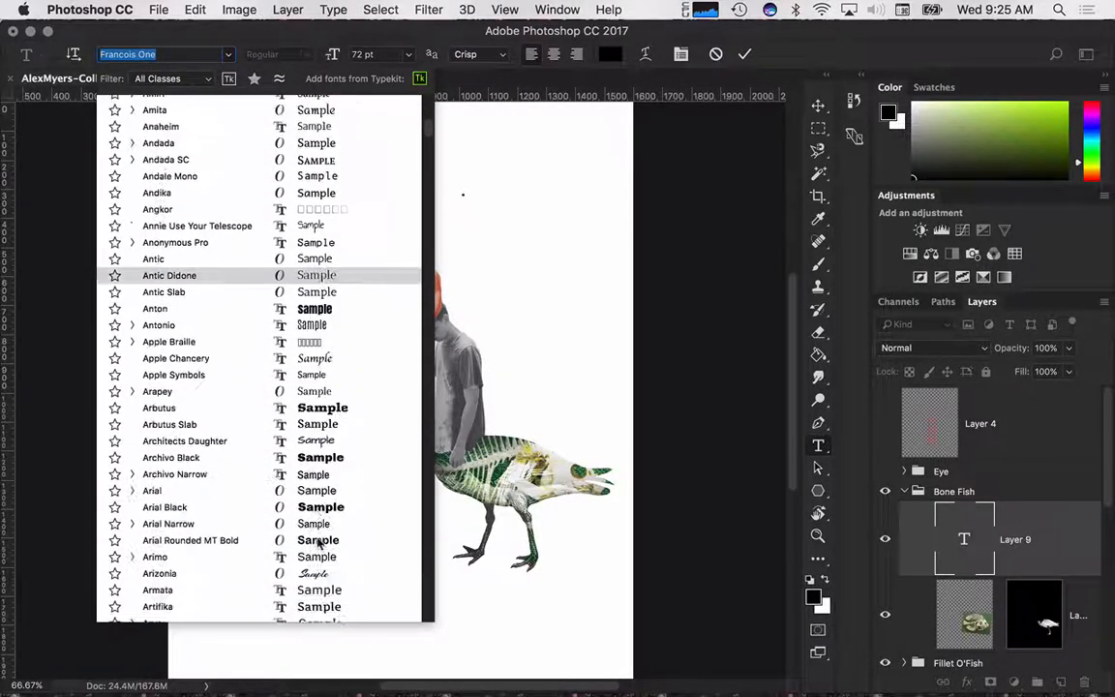
scroll(319, 541, down, 6)
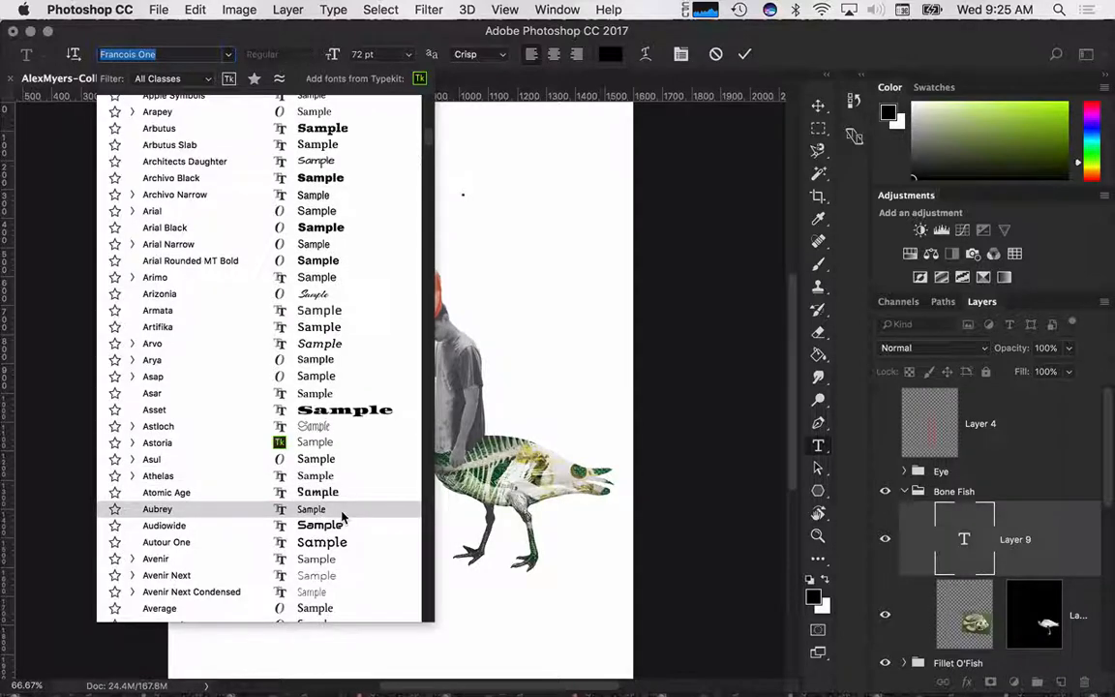
scroll(323, 435, down, 1)
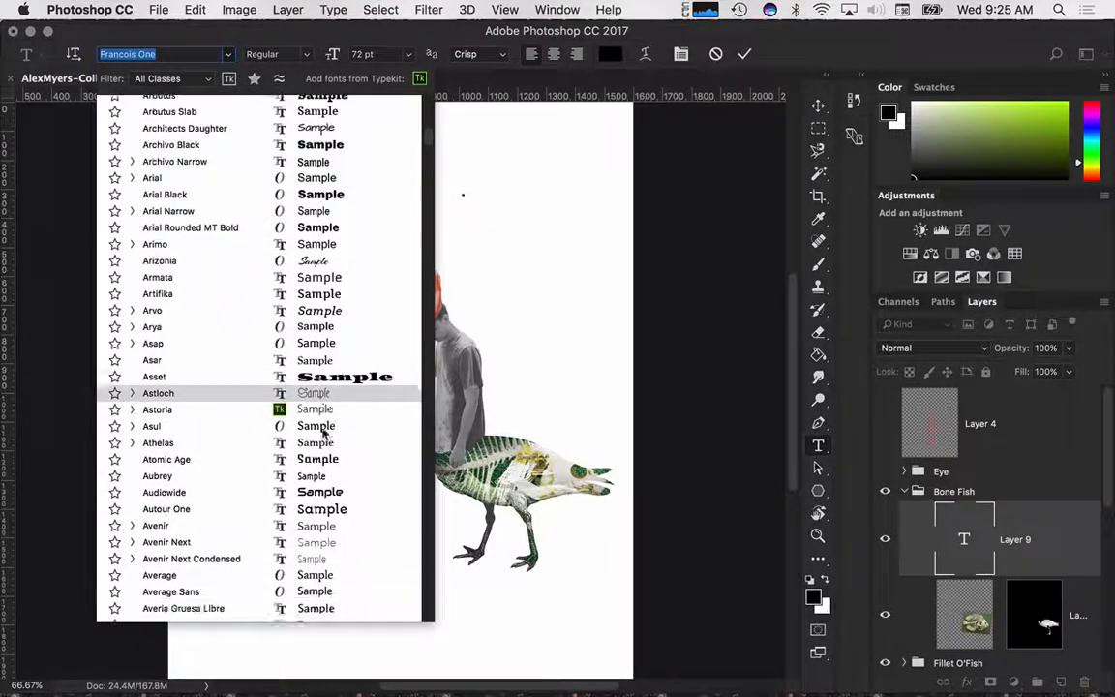
scroll(323, 435, down, 8)
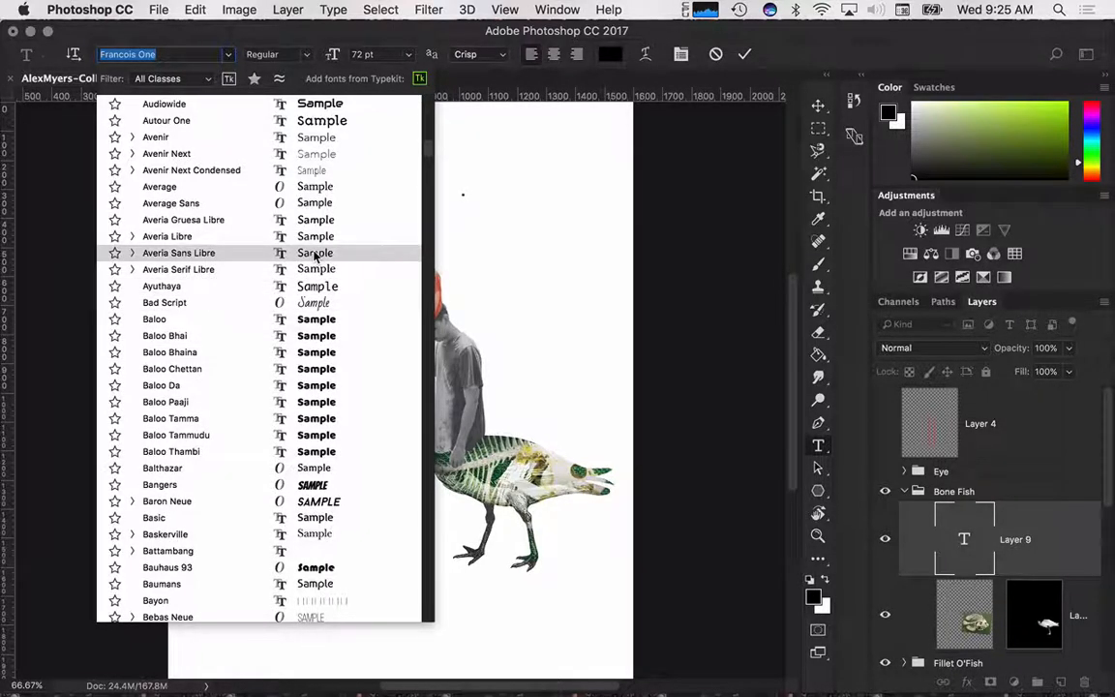
click(315, 253)
Enter the letter "m", commit the text and move it slightly down and to the right.
text(m)
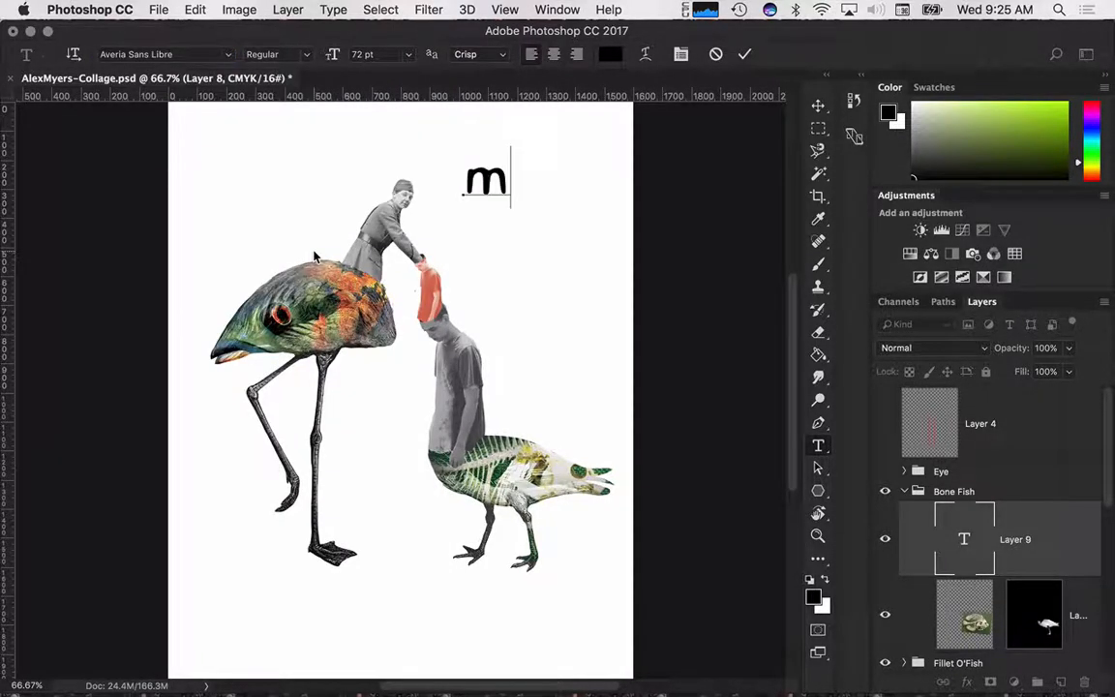
key(super+Return)
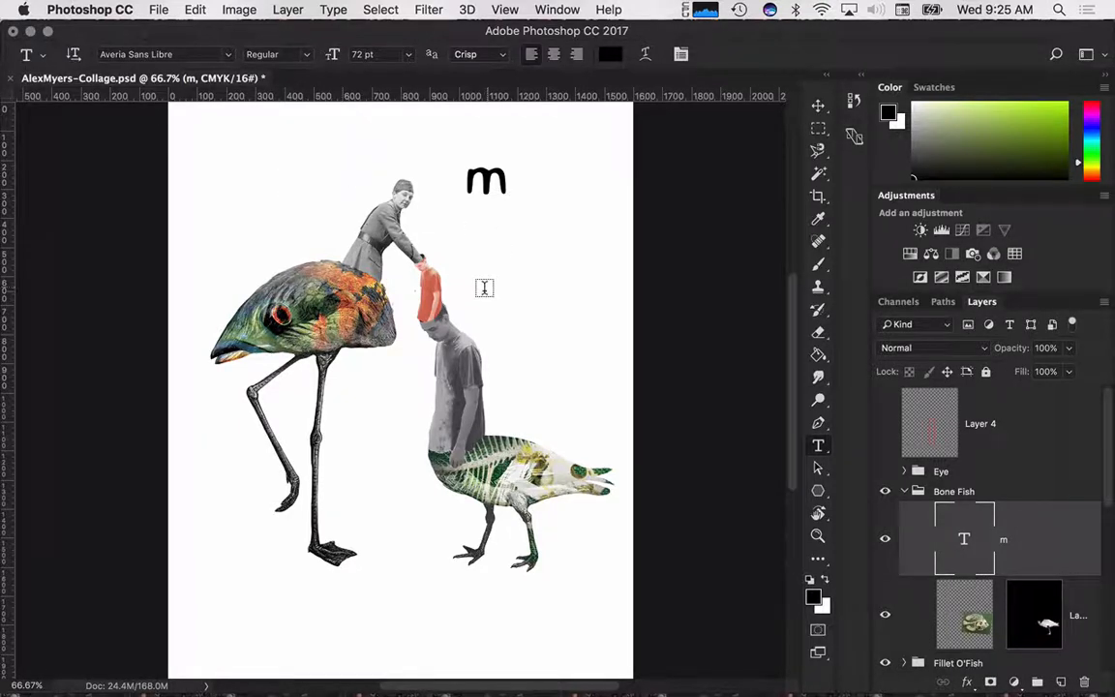
key(v)
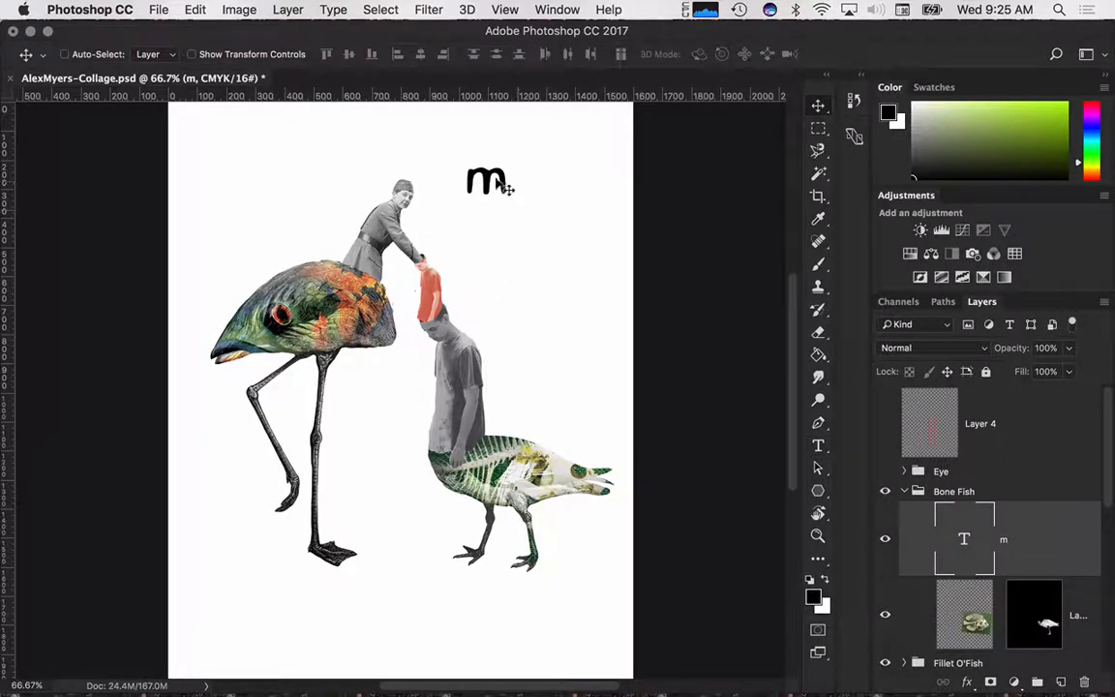
drag(504, 189, 525, 207)
Skew the letter m into a steep, narrow slanted shape and apply the transform.
key(super+t)
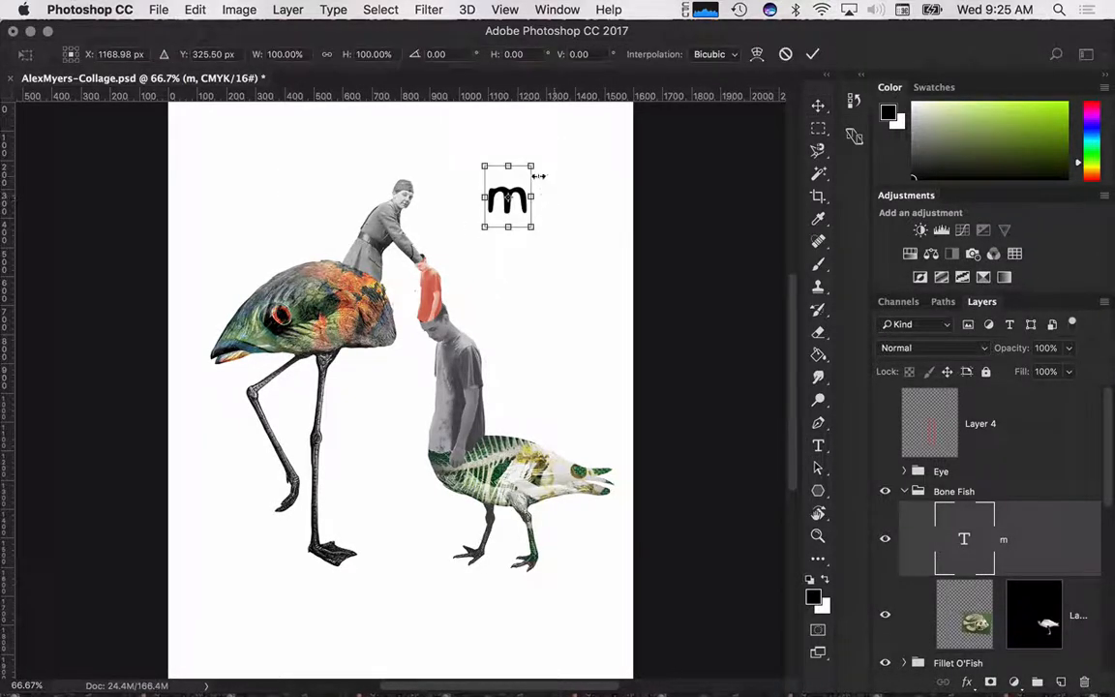
right_click(506, 179)
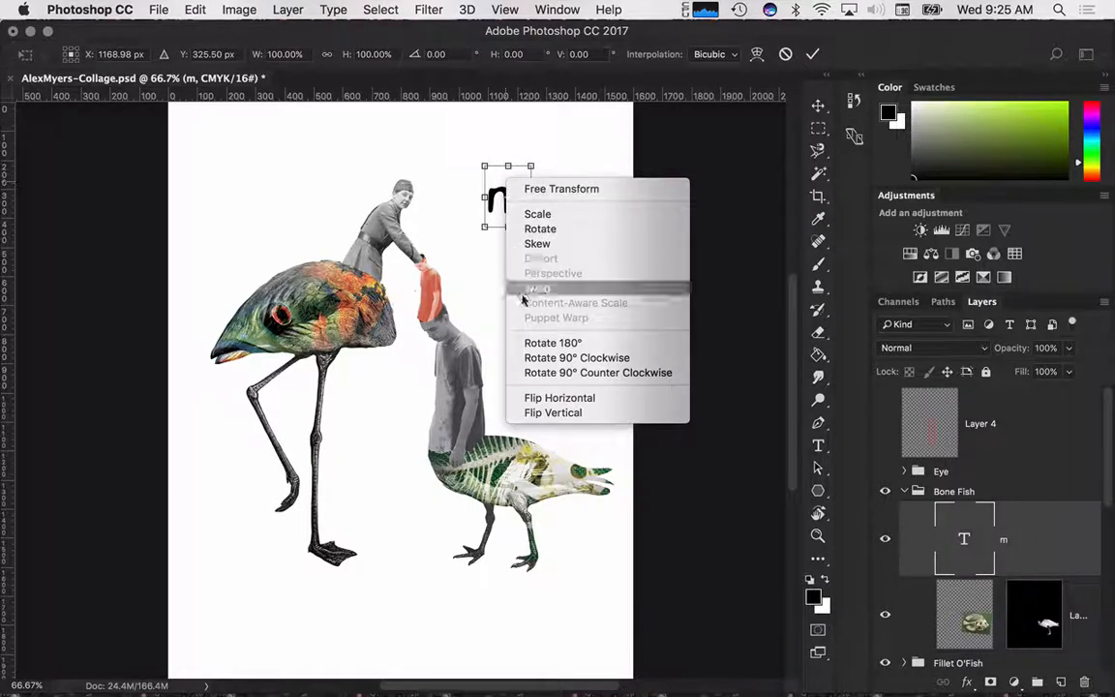
click(536, 244)
drag(532, 199, 531, 150)
drag(501, 214, 504, 252)
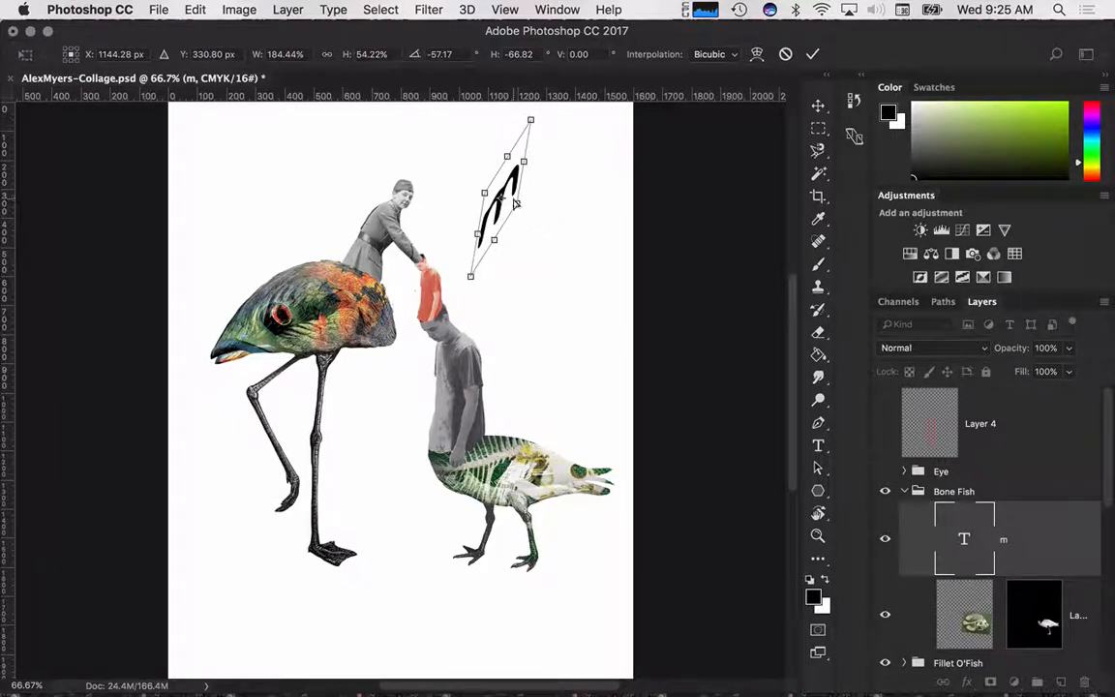
key(Return)
Warp the skewed m with the Bulge style at a bend of 100% and shift it slightly.
key(super+t)
right_click(507, 200)
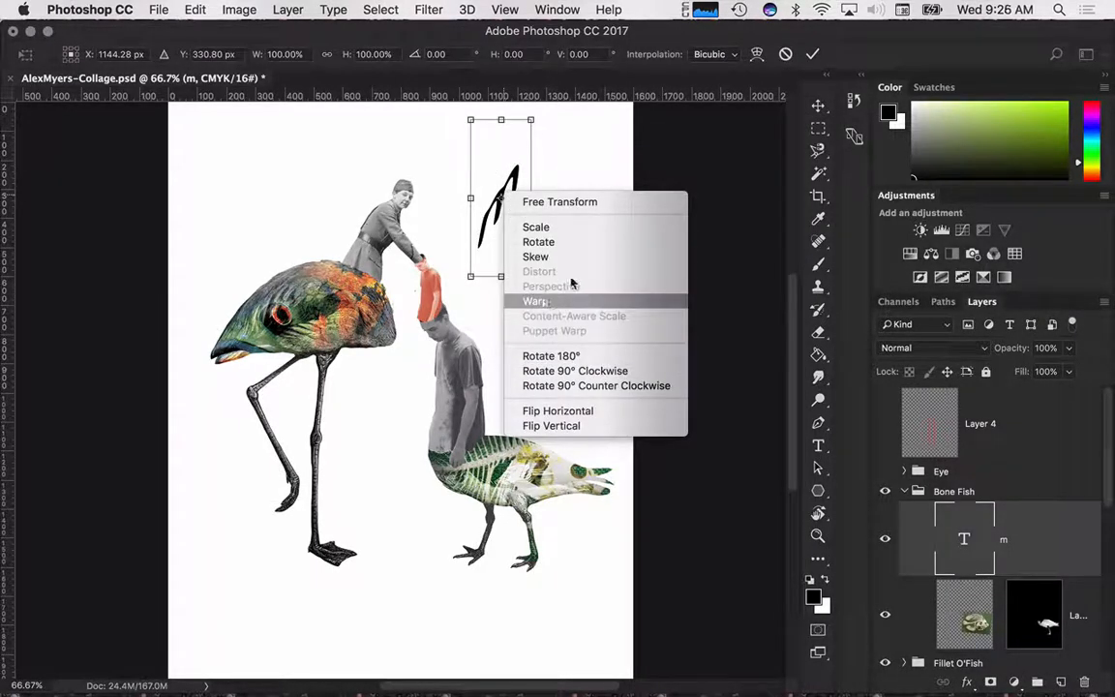
click(571, 301)
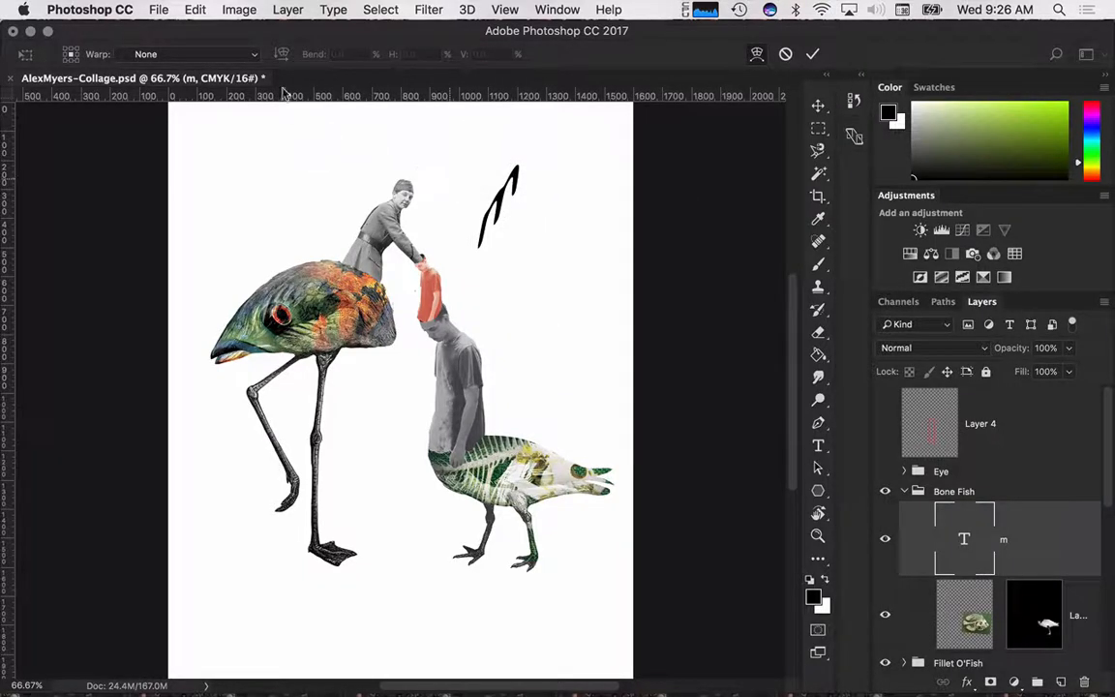
click(228, 54)
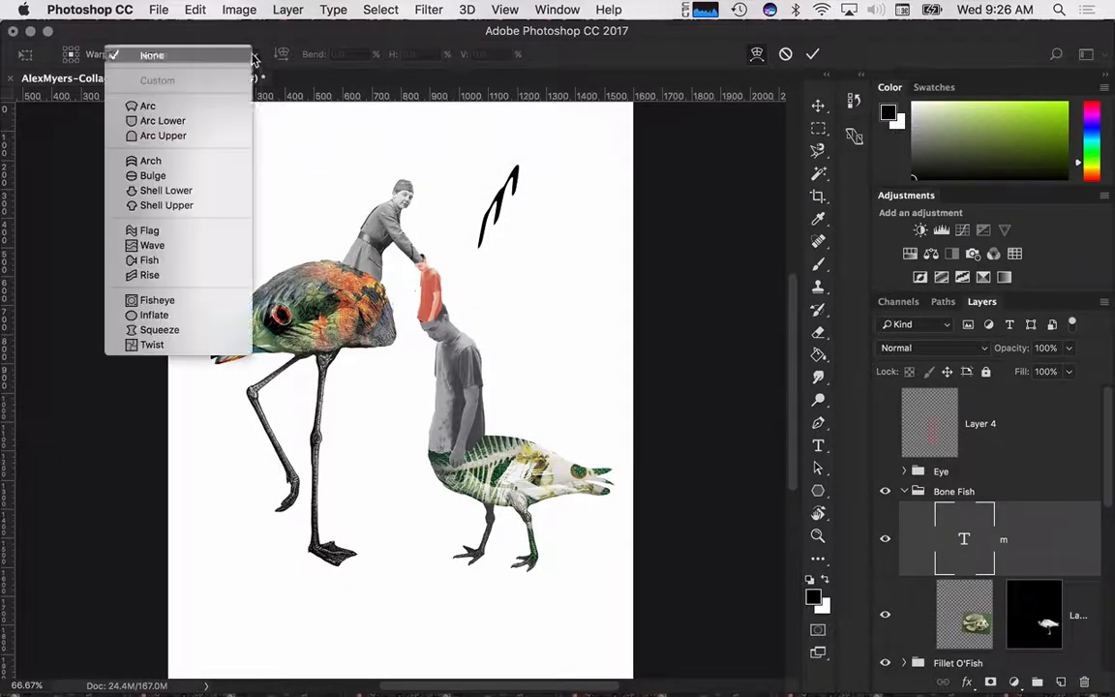
click(175, 177)
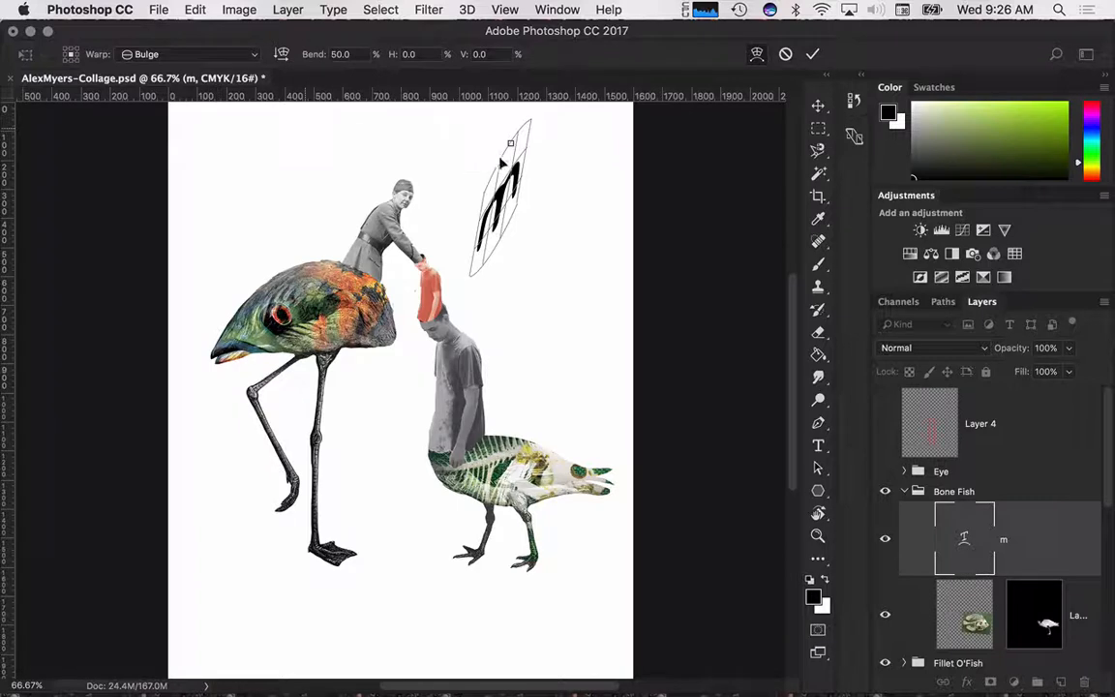
mouse_move(513, 147)
mouse_down()
mouse_move(505, 131)
mouse_move(496, 136)
mouse_up()
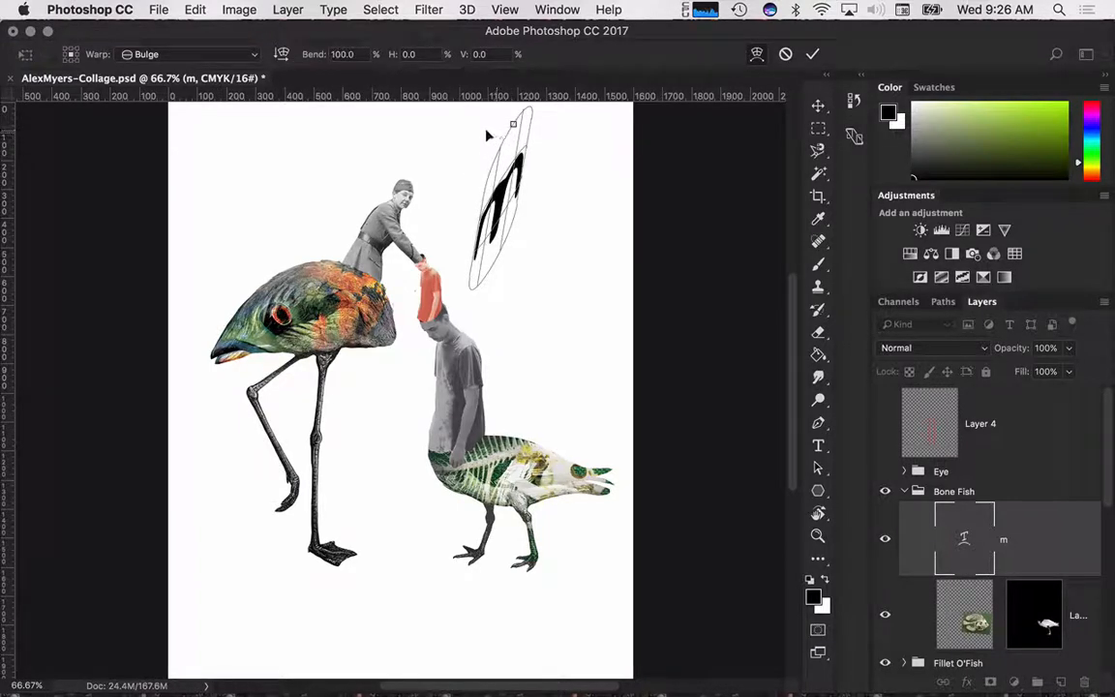
drag(504, 212, 513, 176)
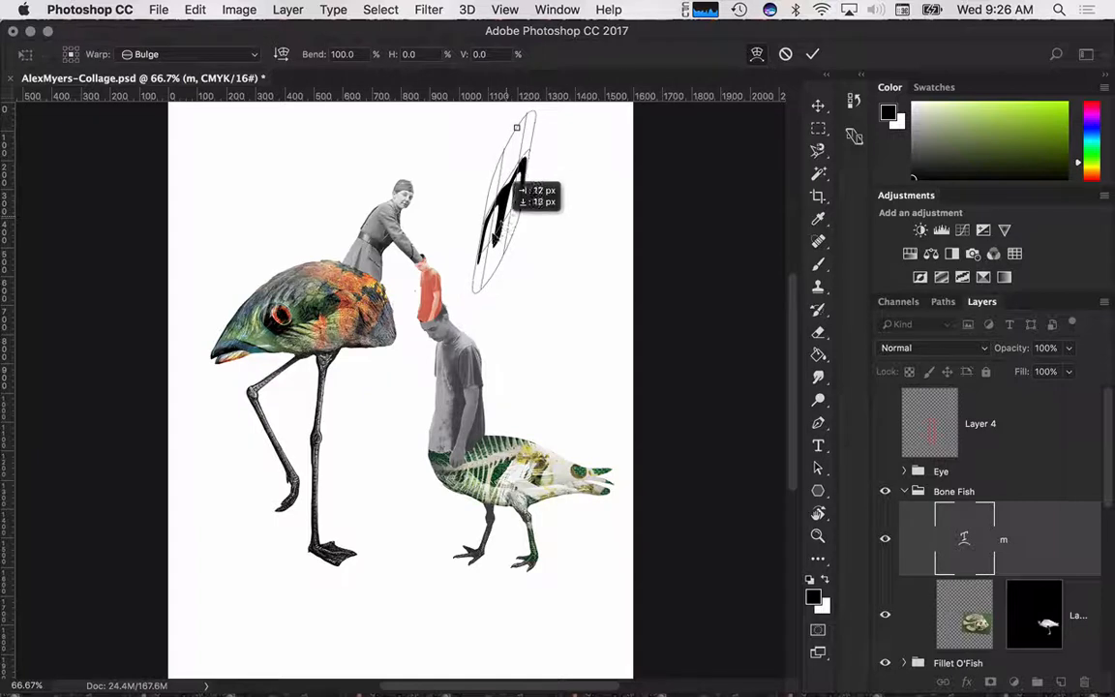
Change the letter's warp style to Wave and apply the warp.
click(192, 60)
click(202, 124)
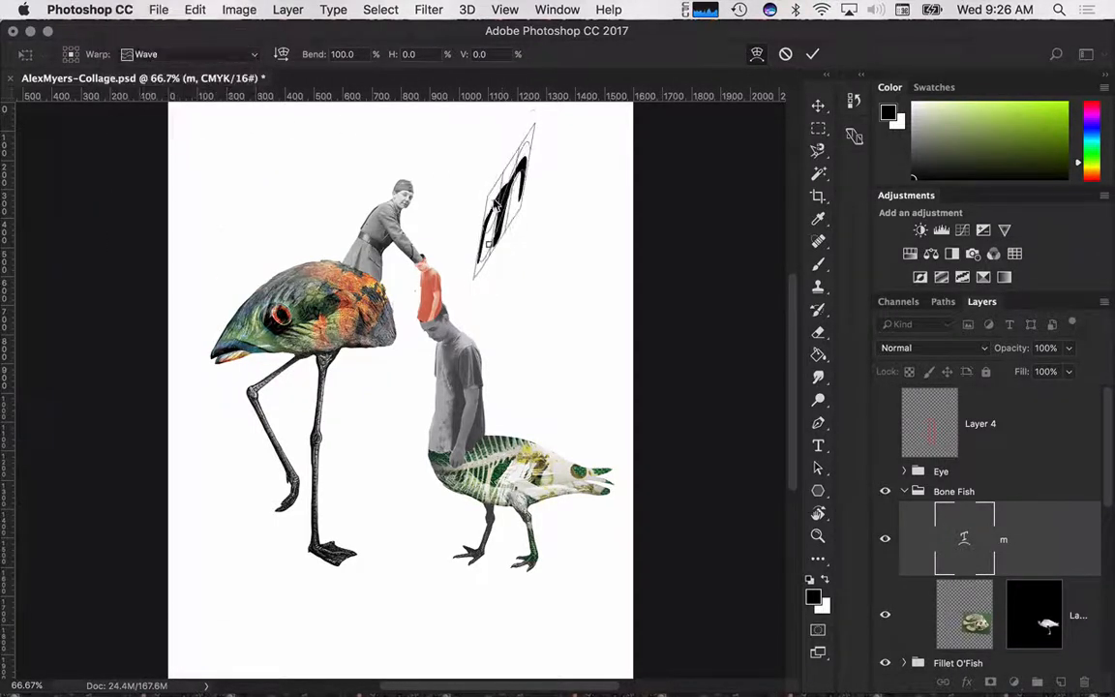
key(Return)
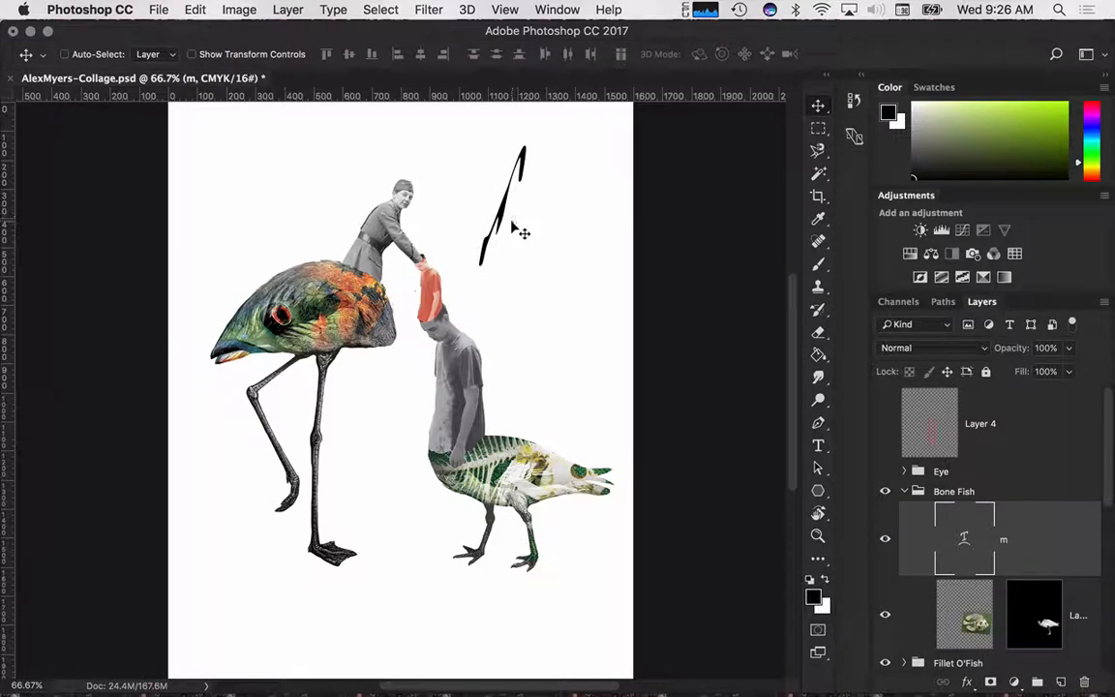
Free-transform the warped m into a larger, rotated shape over the figures, and delete its text layer.
key(super+t)
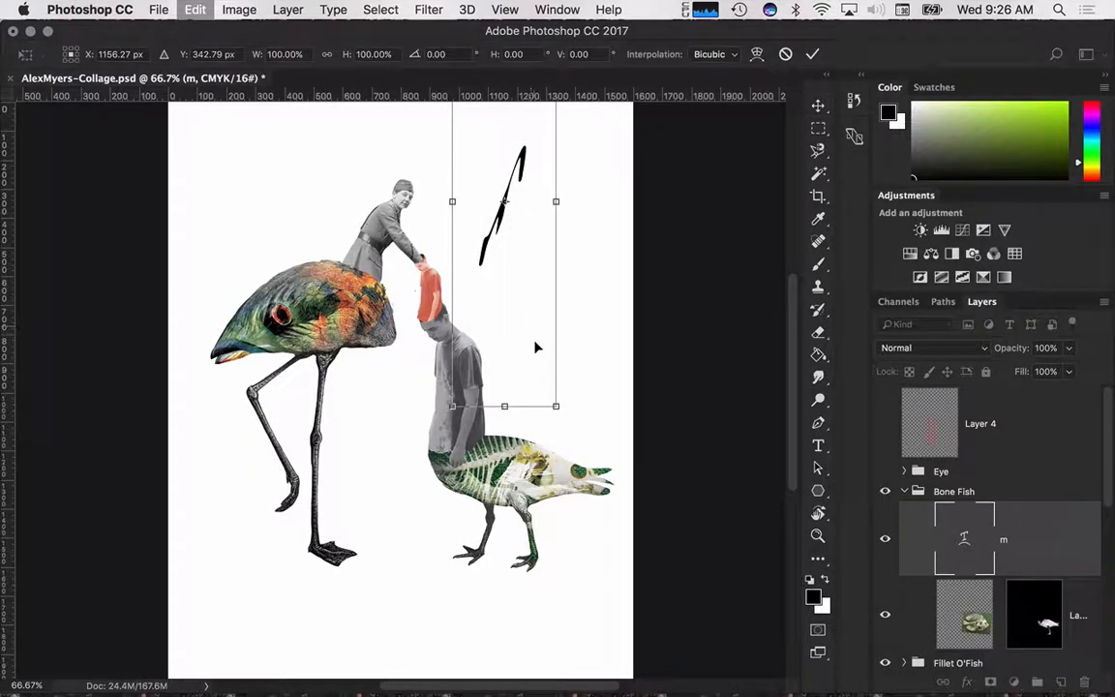
mouse_move(625, 338)
mouse_down()
mouse_move(654, 232)
mouse_move(640, 232)
mouse_up()
mouse_move(469, 239)
mouse_down()
mouse_move(369, 343)
mouse_move(277, 365)
mouse_up()
key(Return)
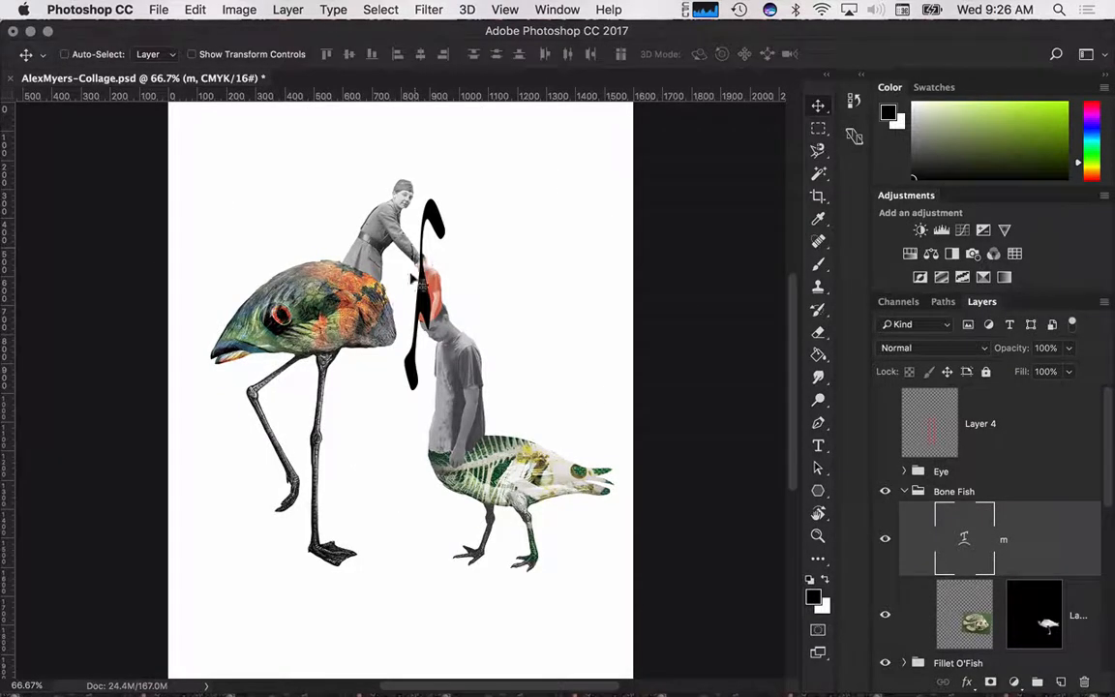
mouse_move(441, 290)
mouse_down()
mouse_move(315, 221)
mouse_move(293, 242)
mouse_move(330, 219)
mouse_move(329, 201)
mouse_move(254, 270)
mouse_move(254, 285)
mouse_move(310, 265)
mouse_up()
key(BackSpace)
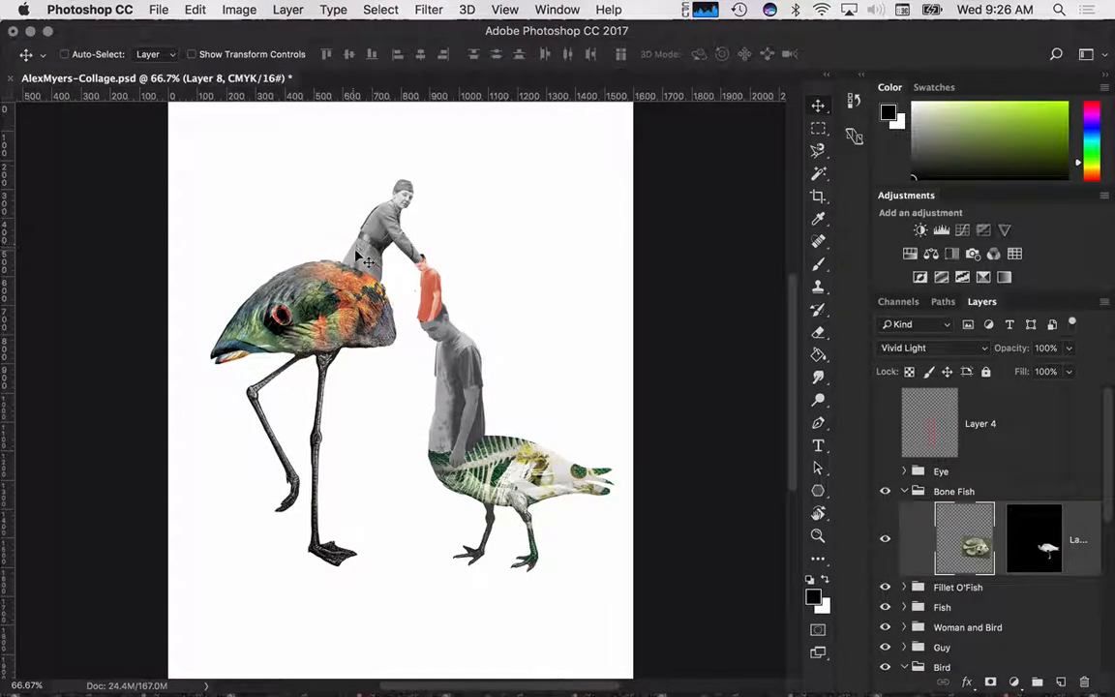
Add a new text layer with the letter "m" on the blank canvas beside the uniformed figure's head.
key(t)
click(447, 189)
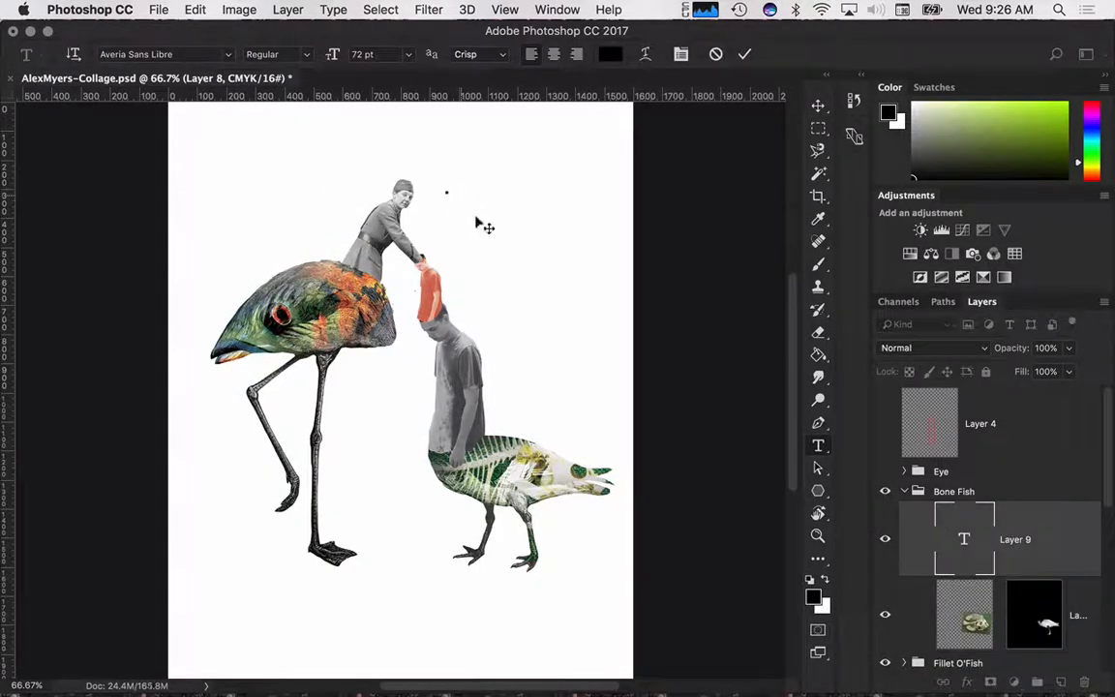
text(m)
key(super+Return)
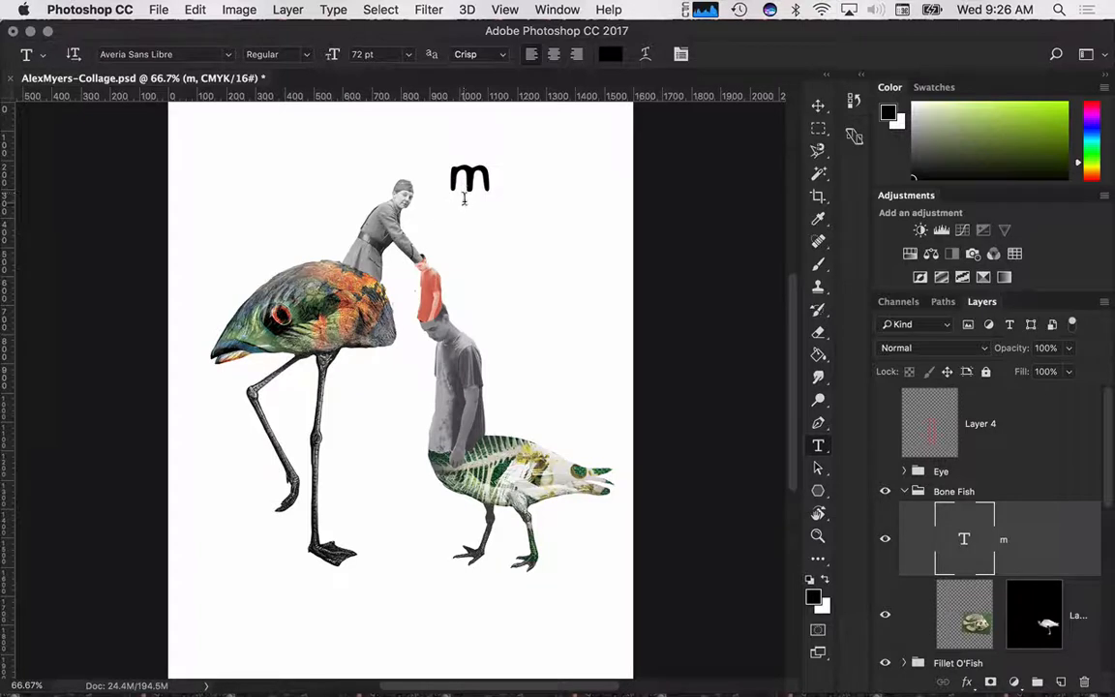
Free-transform the m to about 297% scale, rotated about 76° and placed over the fish's back and the uniformed figure.
key(super+t)
drag(492, 205, 519, 207)
right_click(520, 207)
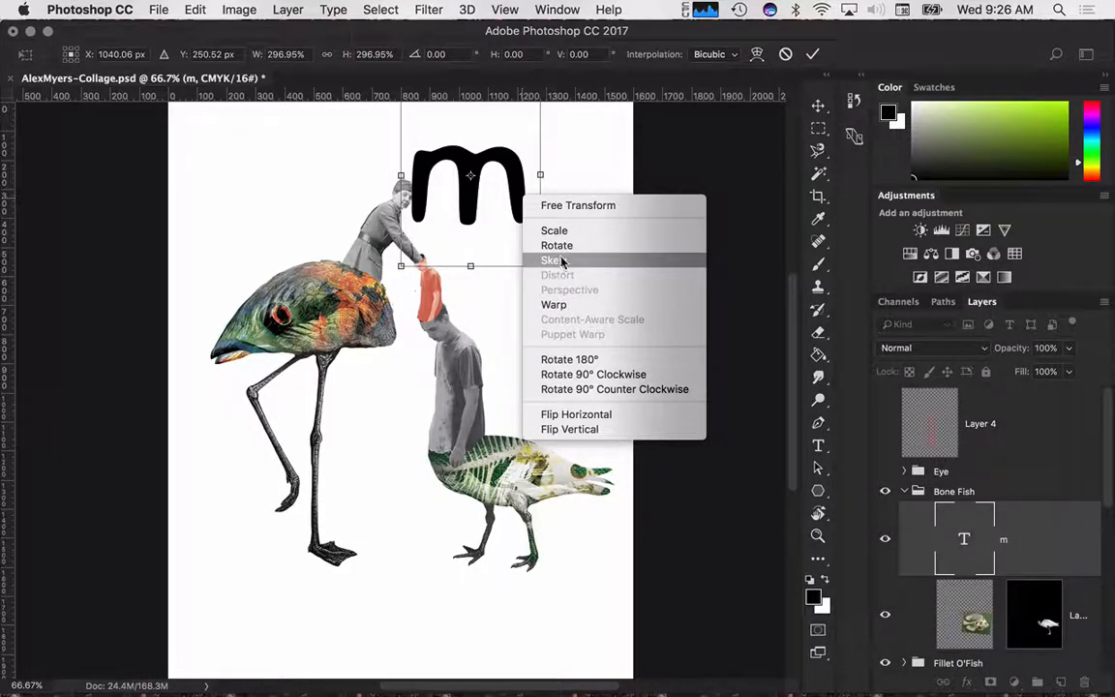
click(560, 260)
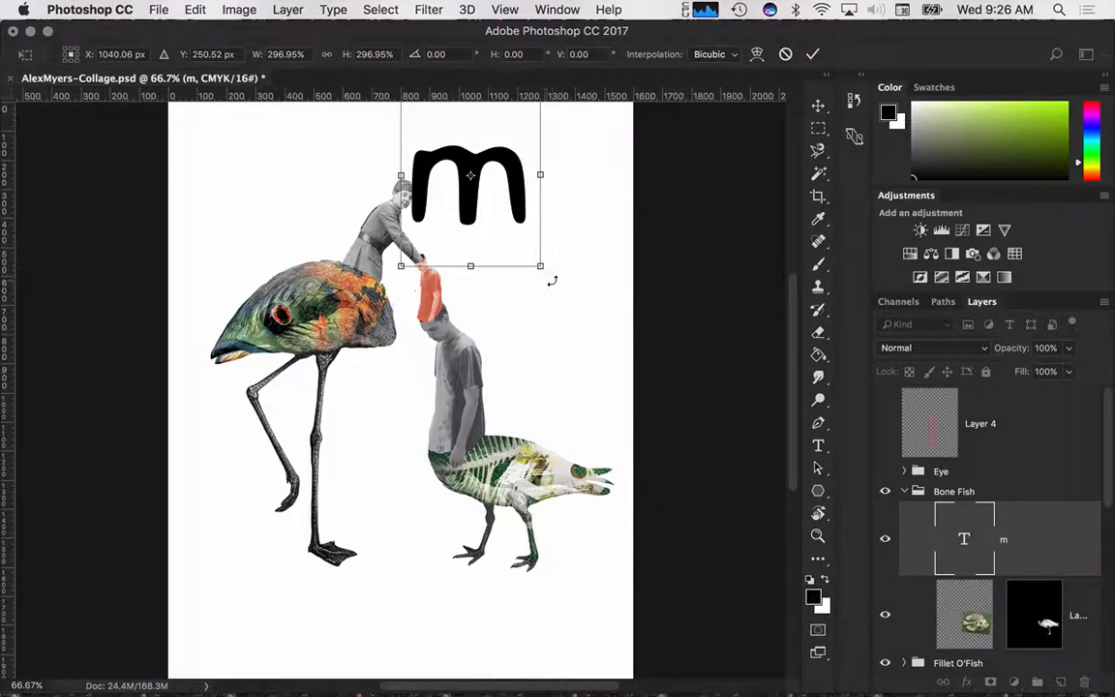
drag(552, 281, 407, 336)
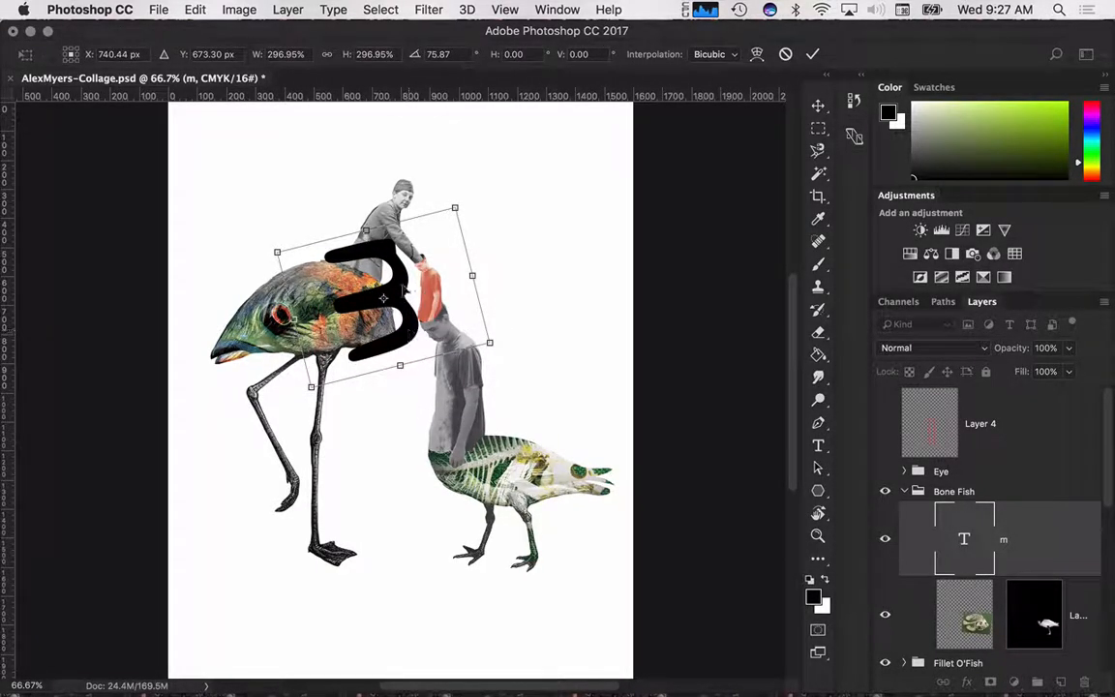
Skew the letter m by about -35° horizontally so it slants across the fish and the two figures.
right_click(392, 298)
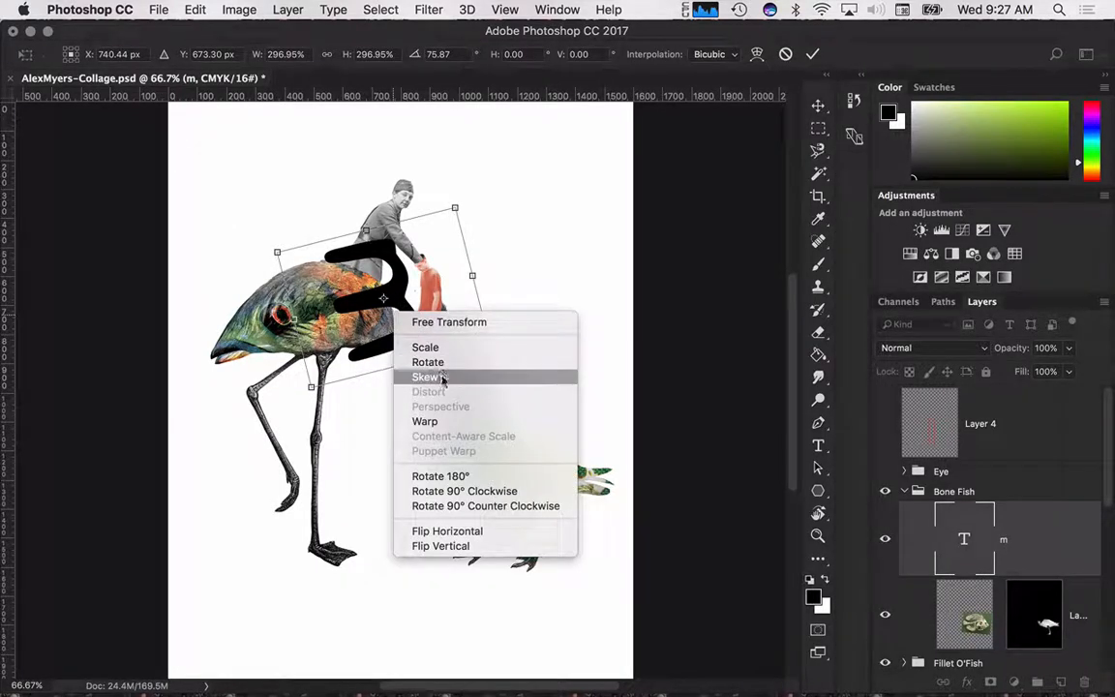
click(515, 377)
drag(407, 371, 462, 348)
drag(442, 304, 570, 338)
Enlarge the skewed m to about 496% by 357%, rotate it to about 36°, and apply the transform.
right_click(500, 326)
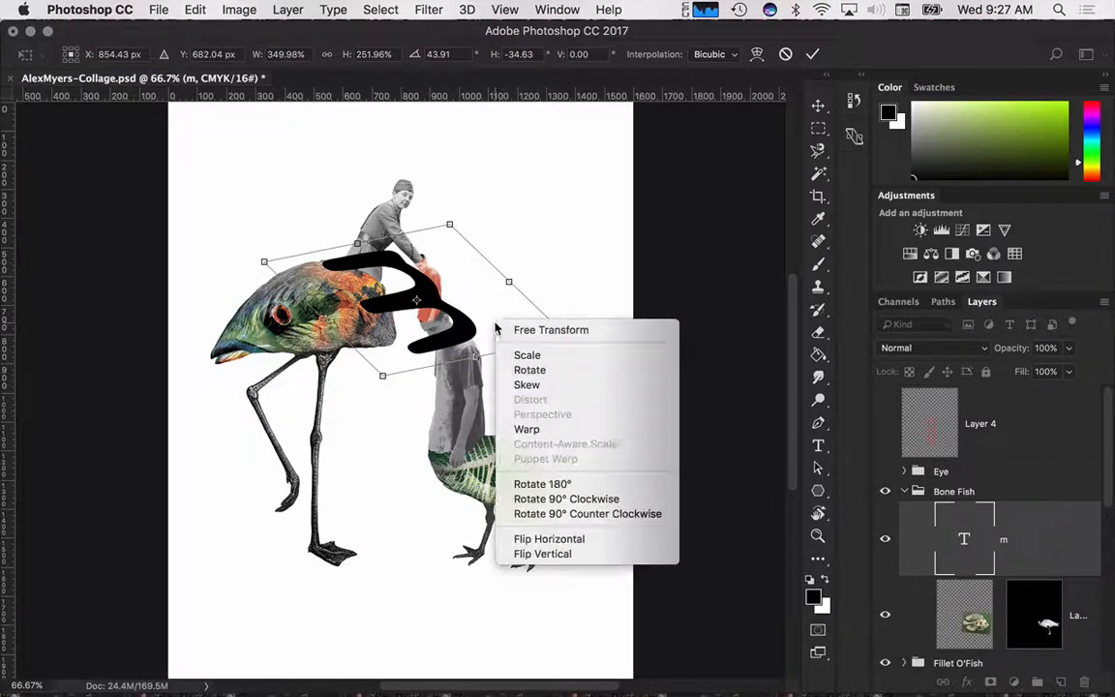
click(510, 323)
drag(569, 337, 611, 346)
drag(485, 337, 455, 342)
mouse_move(612, 345)
mouse_down()
mouse_move(615, 313)
mouse_move(624, 330)
mouse_up()
drag(486, 332, 501, 355)
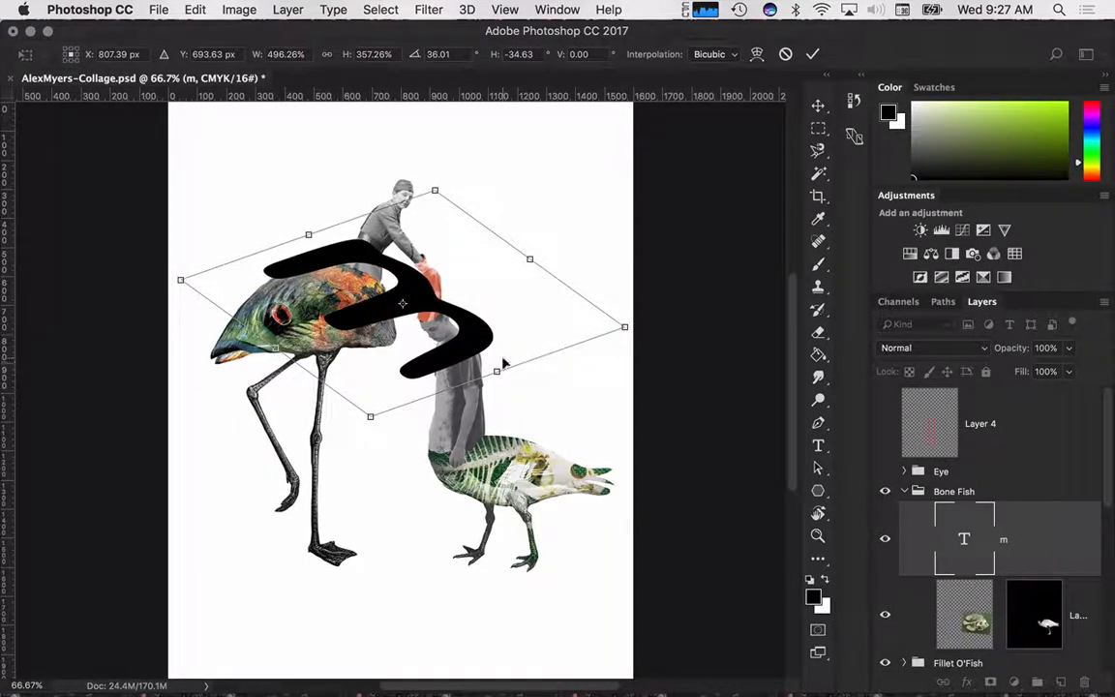
key(Return)
Add a layer mask to the m text layer and set the Brush to size 33 for painting around the red-shirted figure.
key(t)
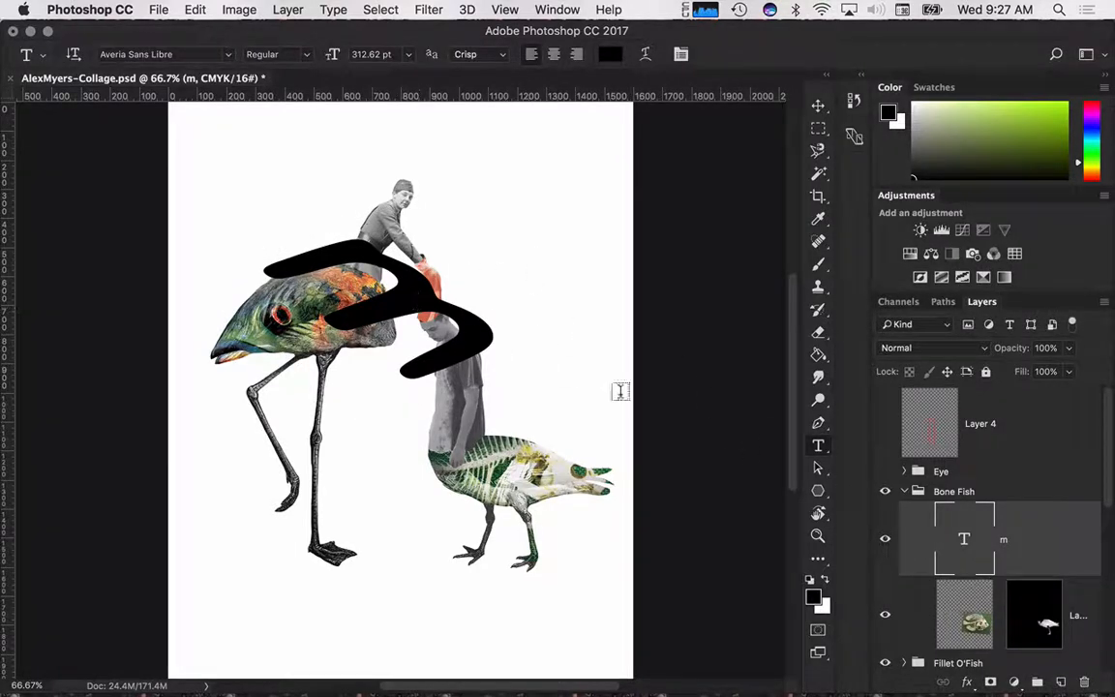
click(989, 683)
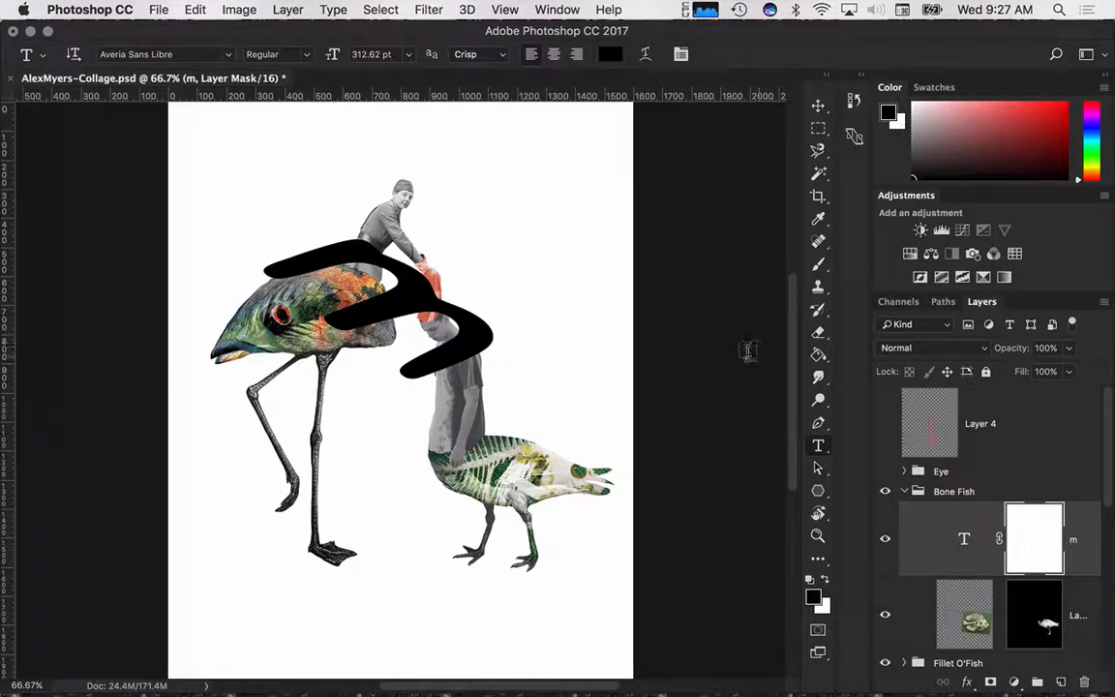
key(b)
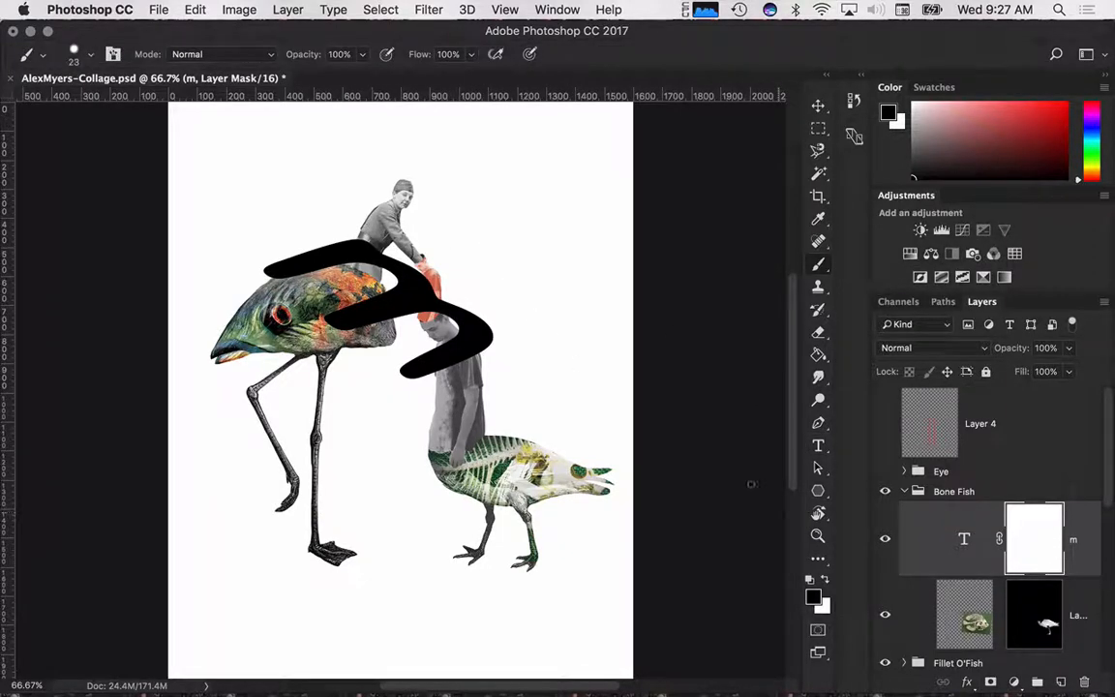
mouse_move(512, 250)
mouse_down()
mouse_move(544, 249)
mouse_move(530, 247)
mouse_up()
key(z)
mouse_move(424, 319)
mouse_down()
mouse_move(478, 273)
mouse_move(443, 281)
mouse_up()
key(alt+space)
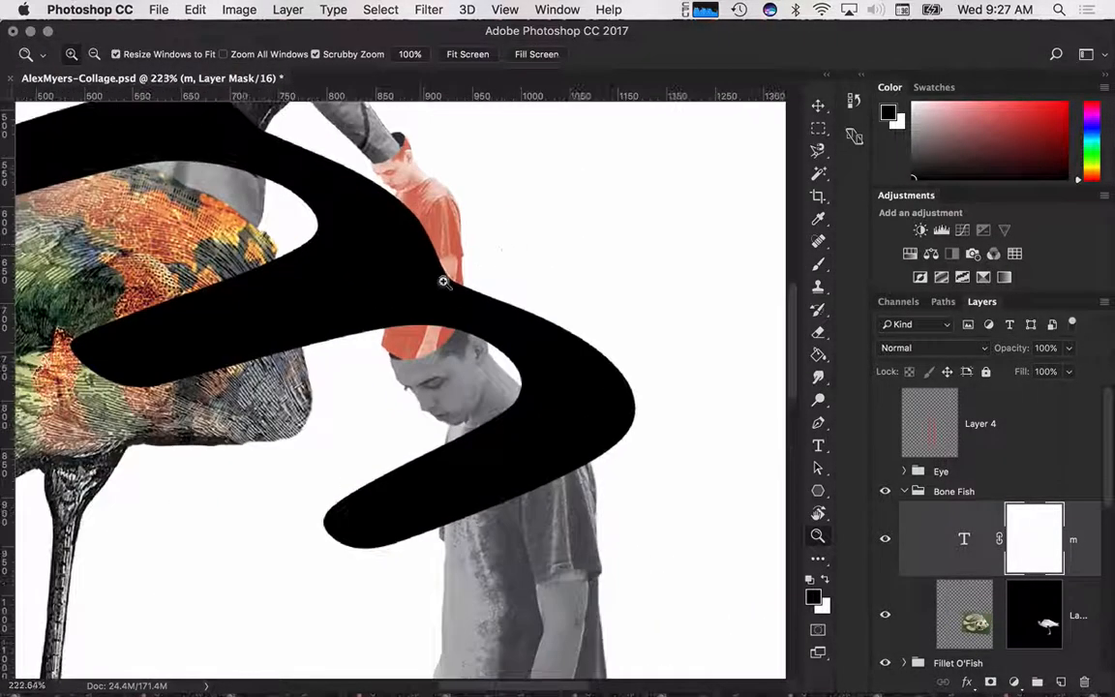
key(b)
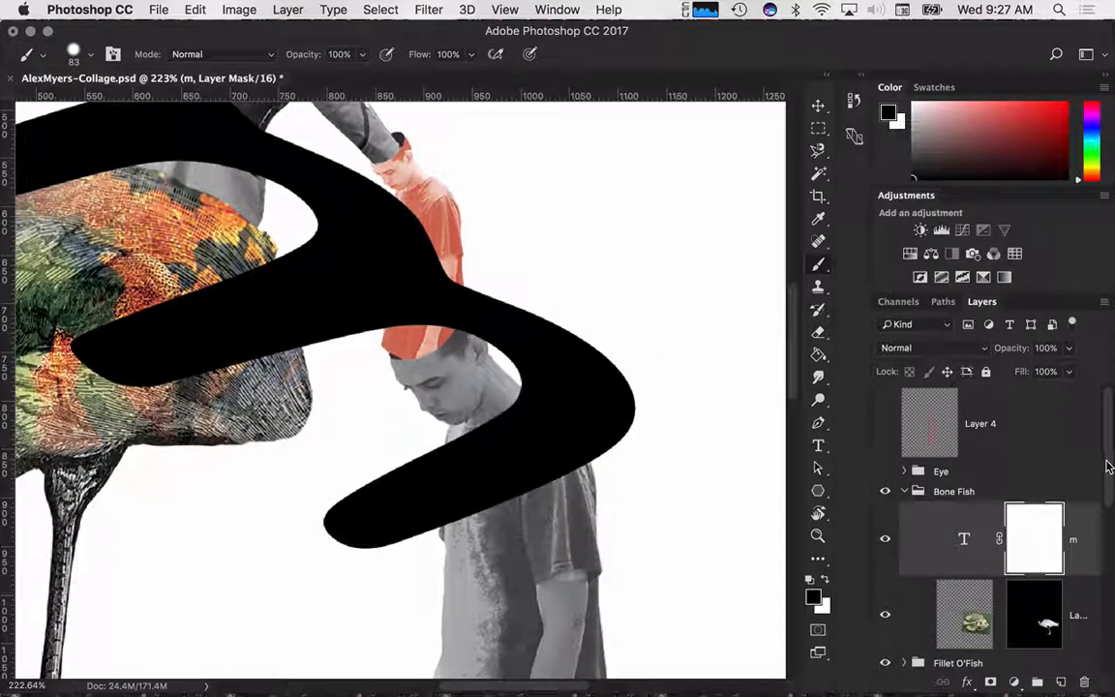
drag(1110, 463, 1087, 533)
mouse_move(492, 246)
ctrl+alt+mouse_down()
mouse_move(443, 254)
mouse_move(439, 306)
mouse_move(453, 336)
mouse_move(402, 286)
mouse_move(377, 208)
ctrl+alt+mouse_up()
Try to paint the m away freehand over the red-shirted figure on the mask, and undo the strokes.
mouse_move(414, 247)
mouse_down()
mouse_move(398, 228)
mouse_move(412, 285)
mouse_up()
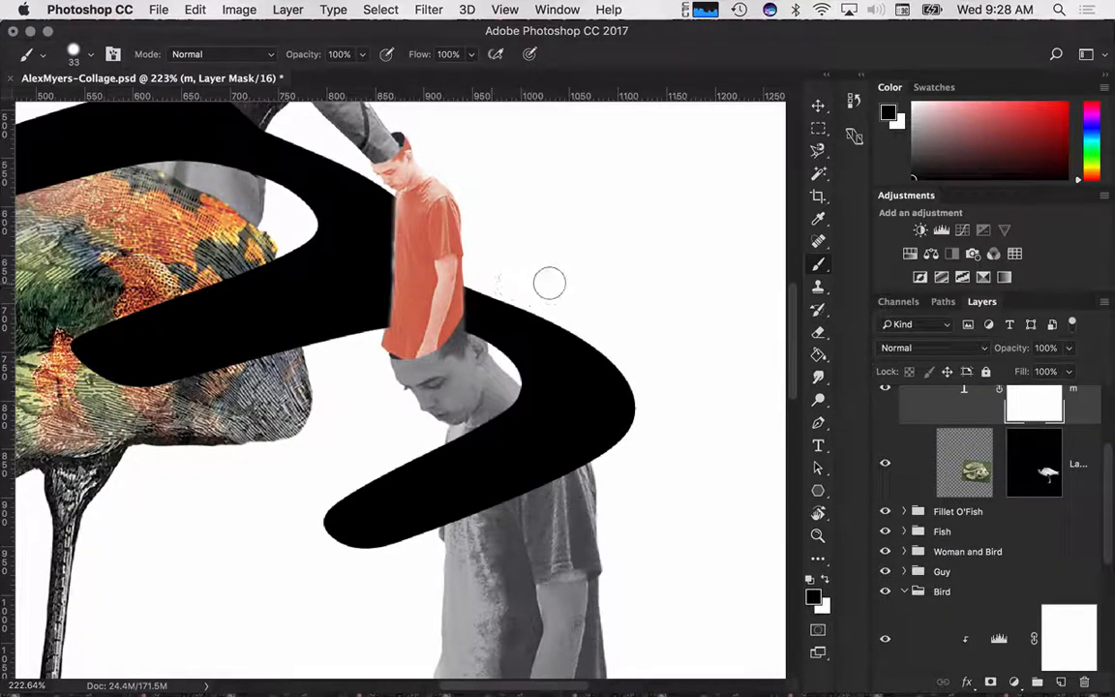
key(super+z)
key(super+z)
key(super+z)
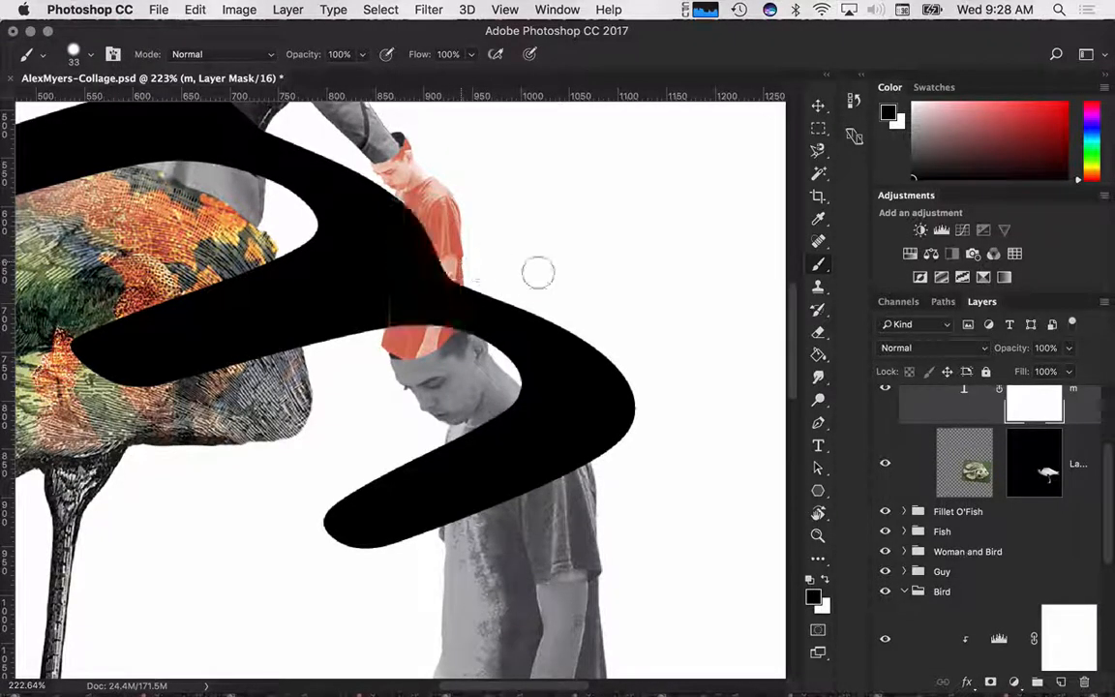
Load the layer mask of the image in the Small guy group as a selection and target the m layer's mask.
scroll(1103, 561, down, 5)
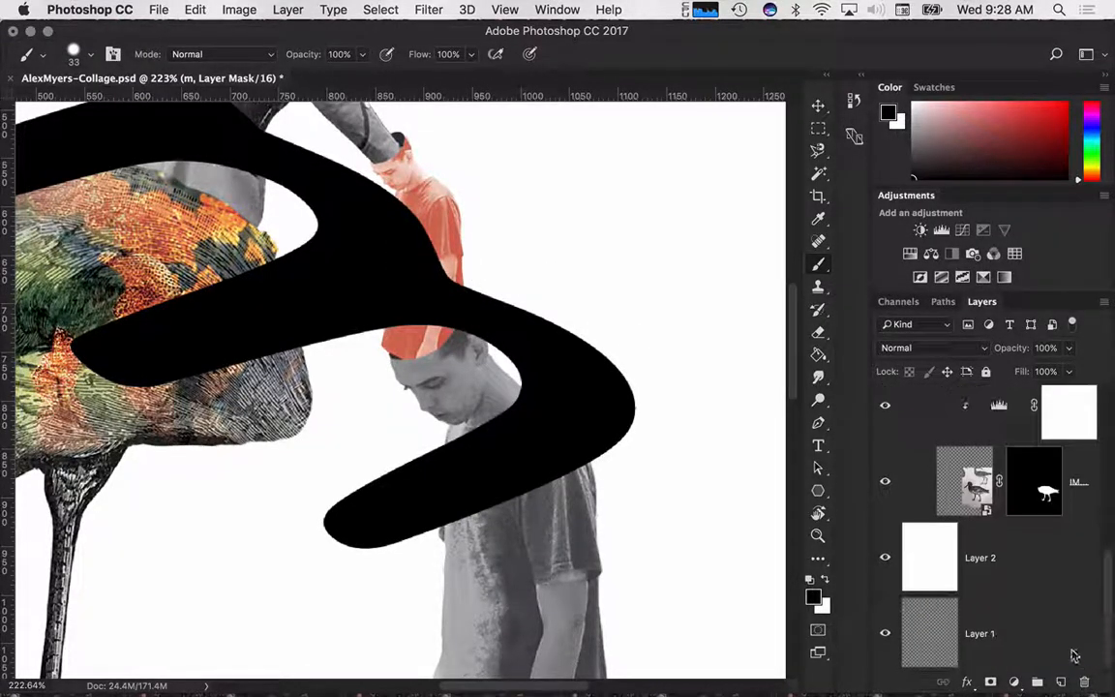
scroll(992, 542, up, 5)
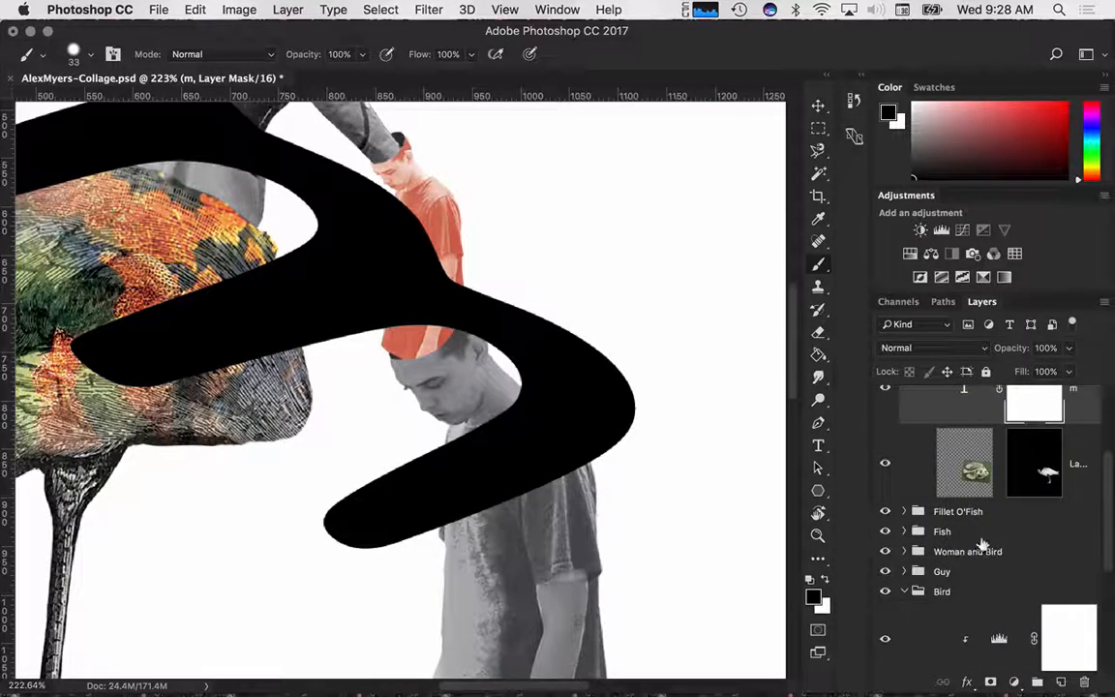
click(907, 572)
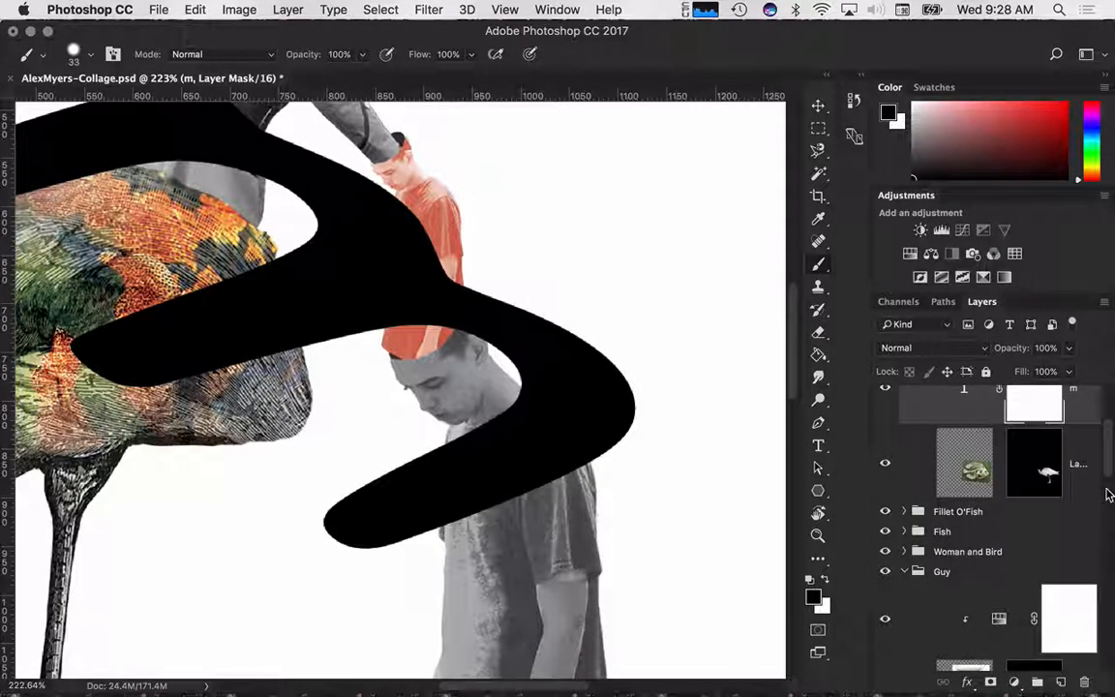
scroll(1108, 492, down, 2)
drag(1107, 493, 1106, 519)
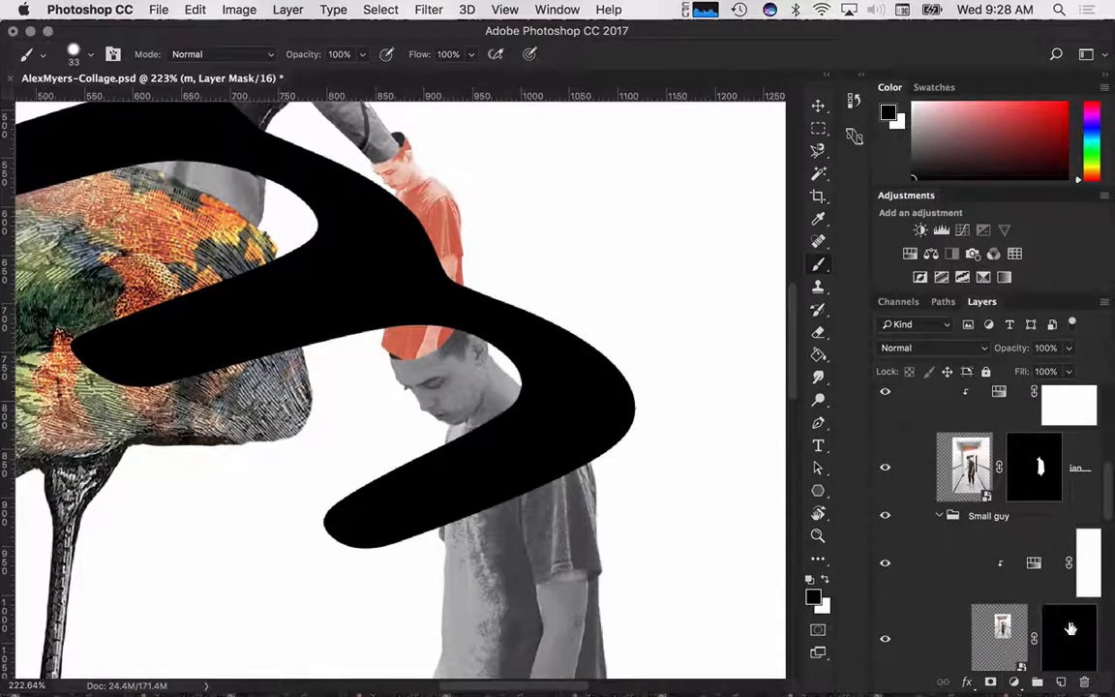
right_click(1079, 561)
click(1006, 600)
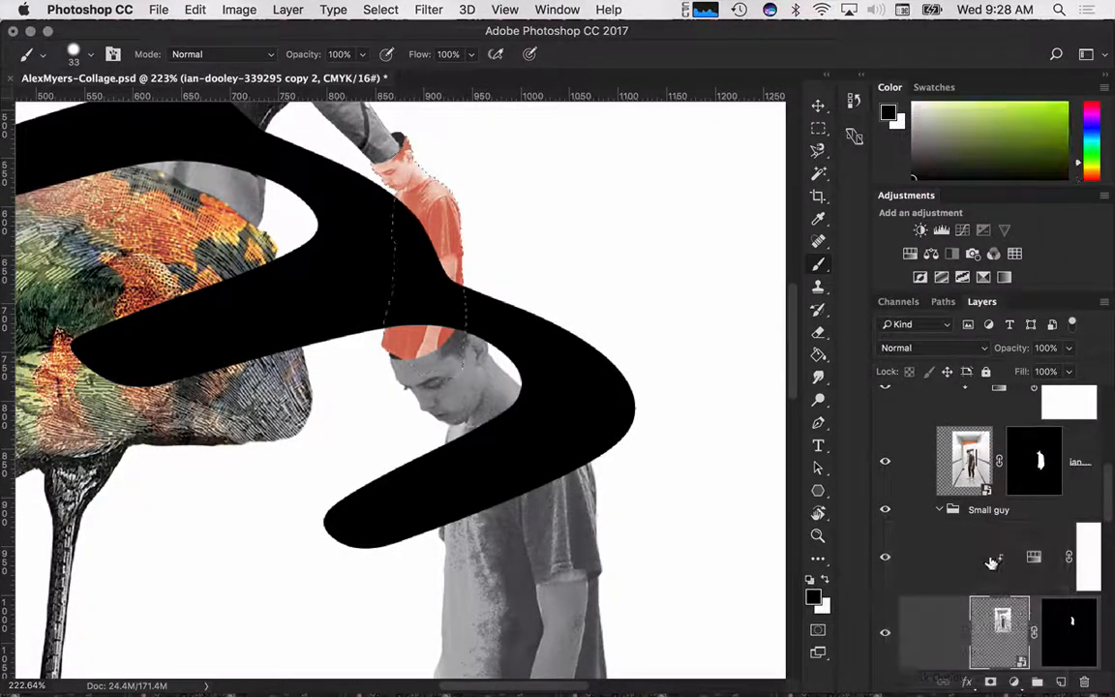
scroll(1110, 455, up, 3)
scroll(1065, 464, up, 3)
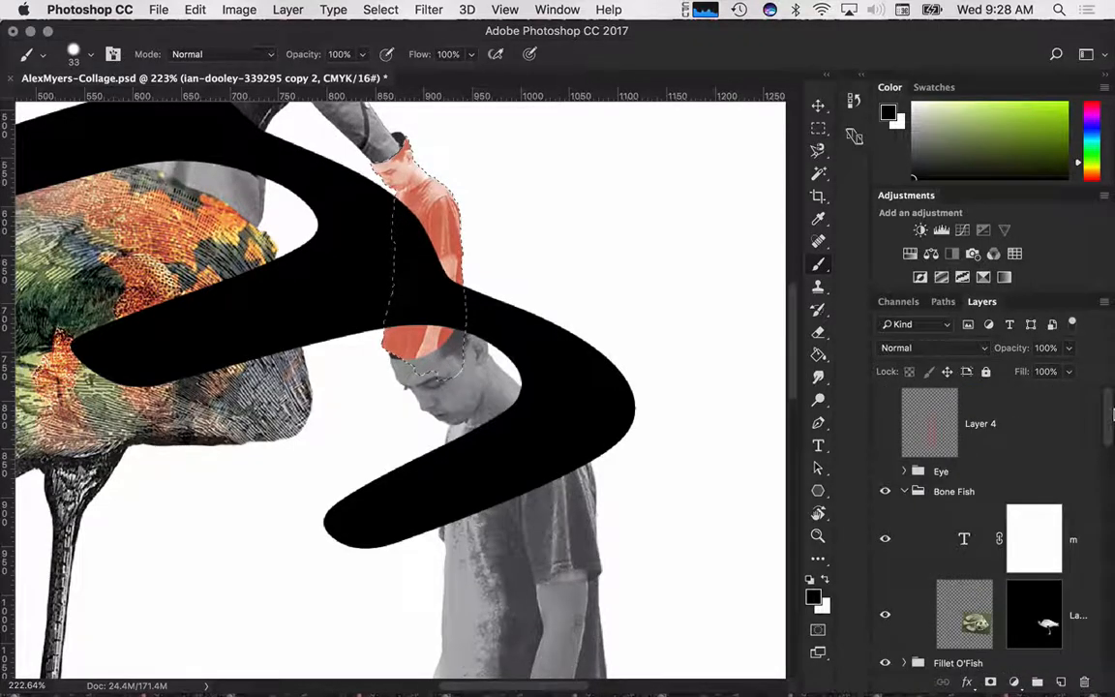
click(1027, 528)
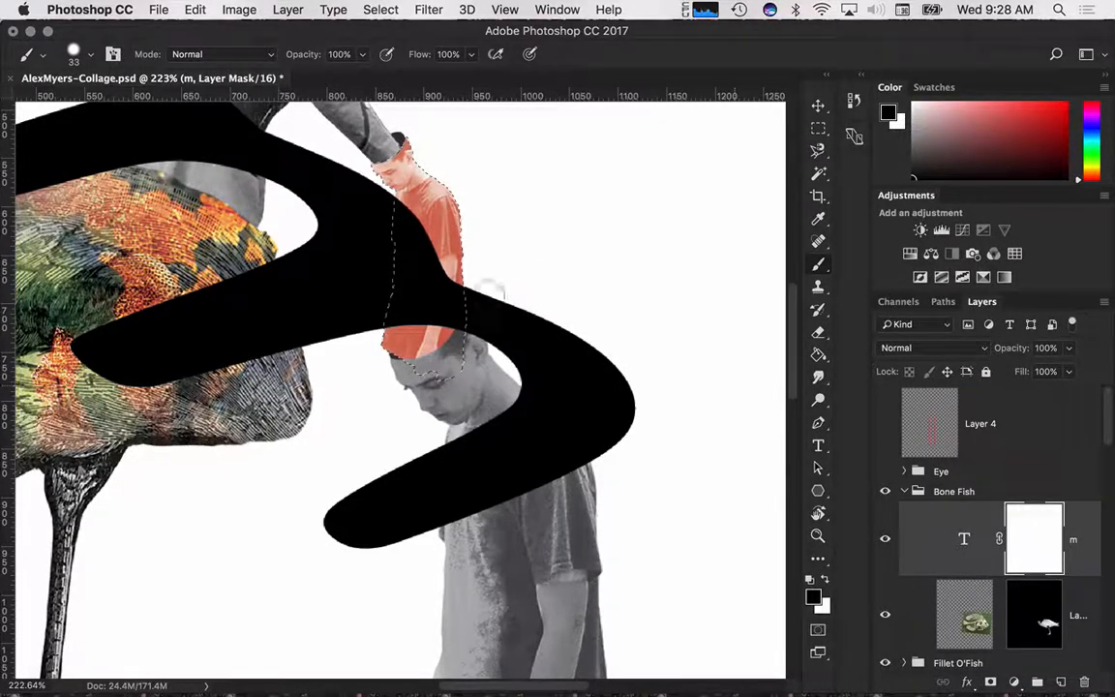
Test painting on the m's mask with the figure selection normal and inverted, and restore the selection to the figure.
mouse_move(476, 295)
mouse_down()
mouse_move(457, 291)
mouse_move(471, 286)
mouse_up()
key(super+z)
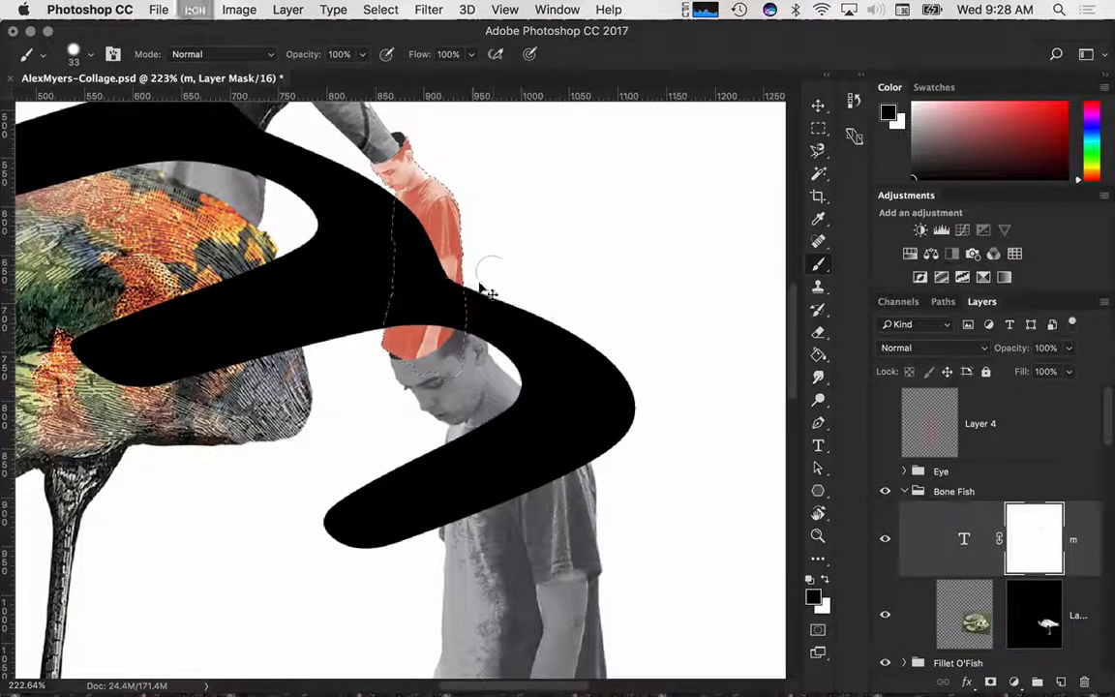
click(379, 9)
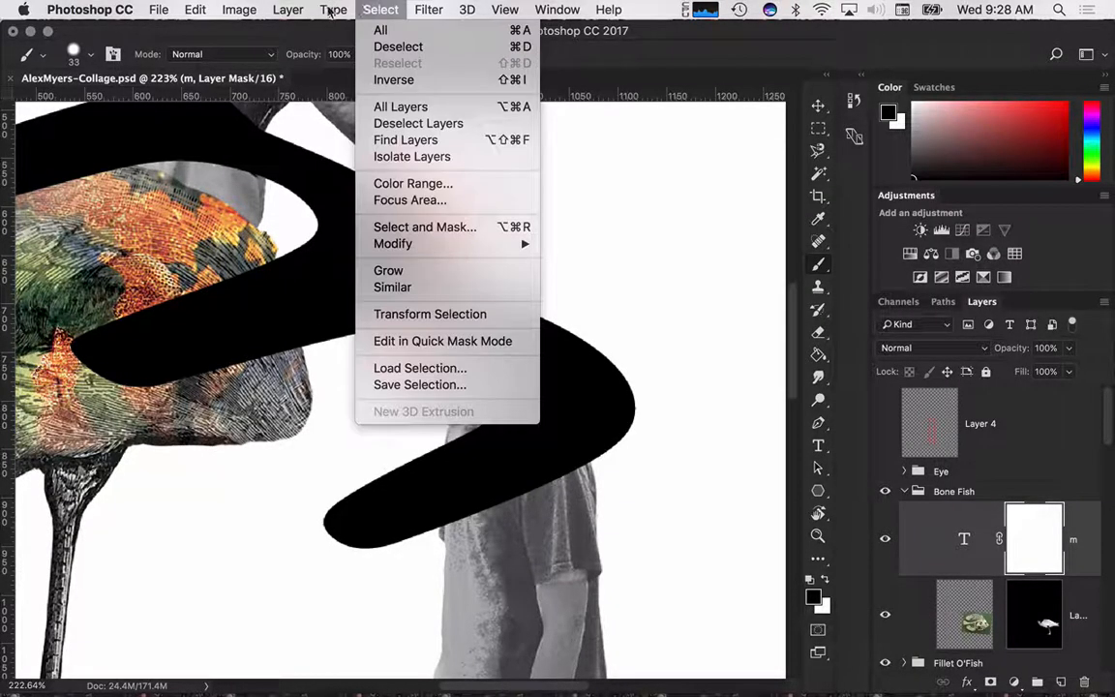
click(393, 80)
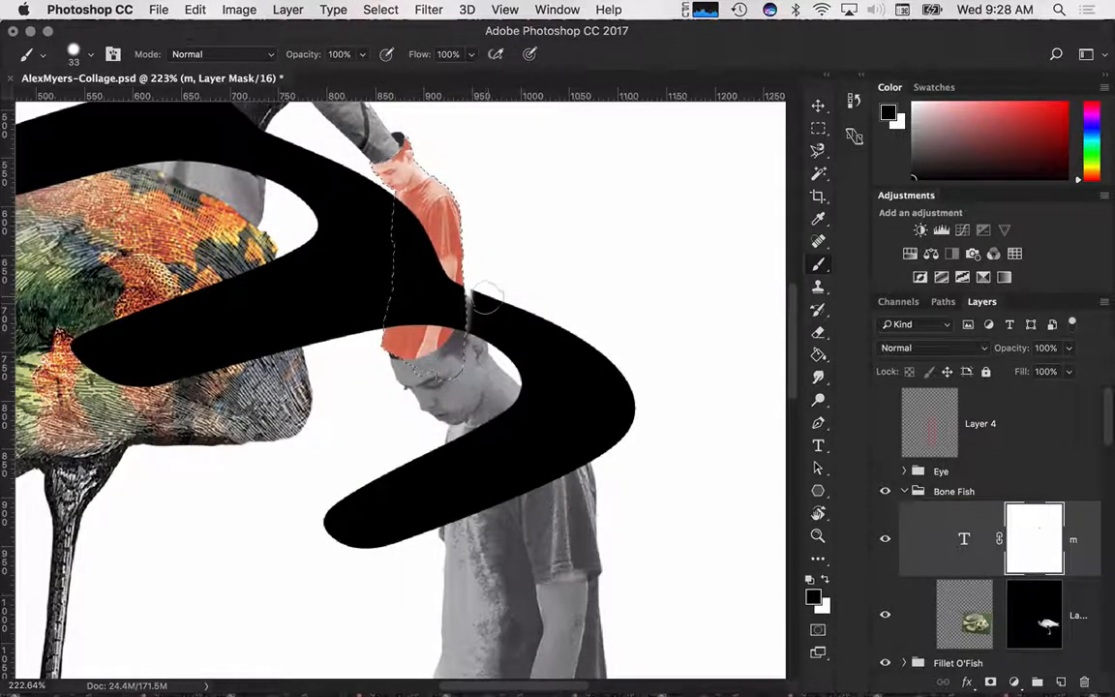
click(390, 13)
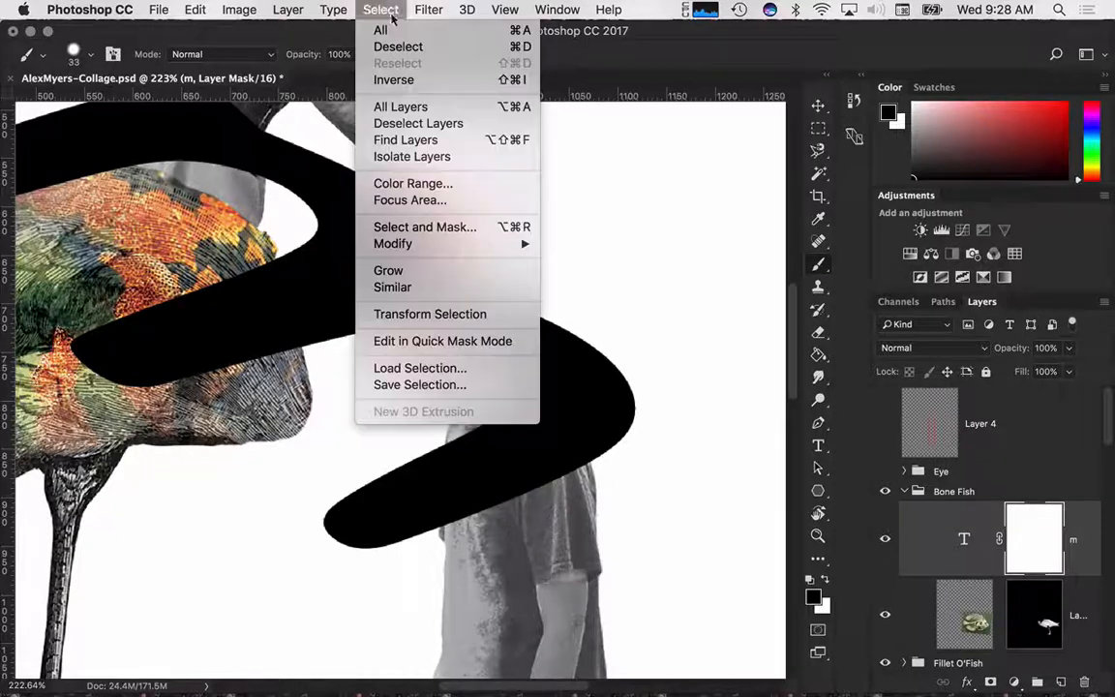
click(393, 80)
Paint black on the m's mask inside the selection to bring the red-shirted figure in front, and deselect.
mouse_move(448, 274)
mouse_down()
mouse_move(439, 334)
mouse_move(415, 295)
mouse_move(395, 310)
mouse_move(405, 215)
mouse_move(406, 273)
mouse_up()
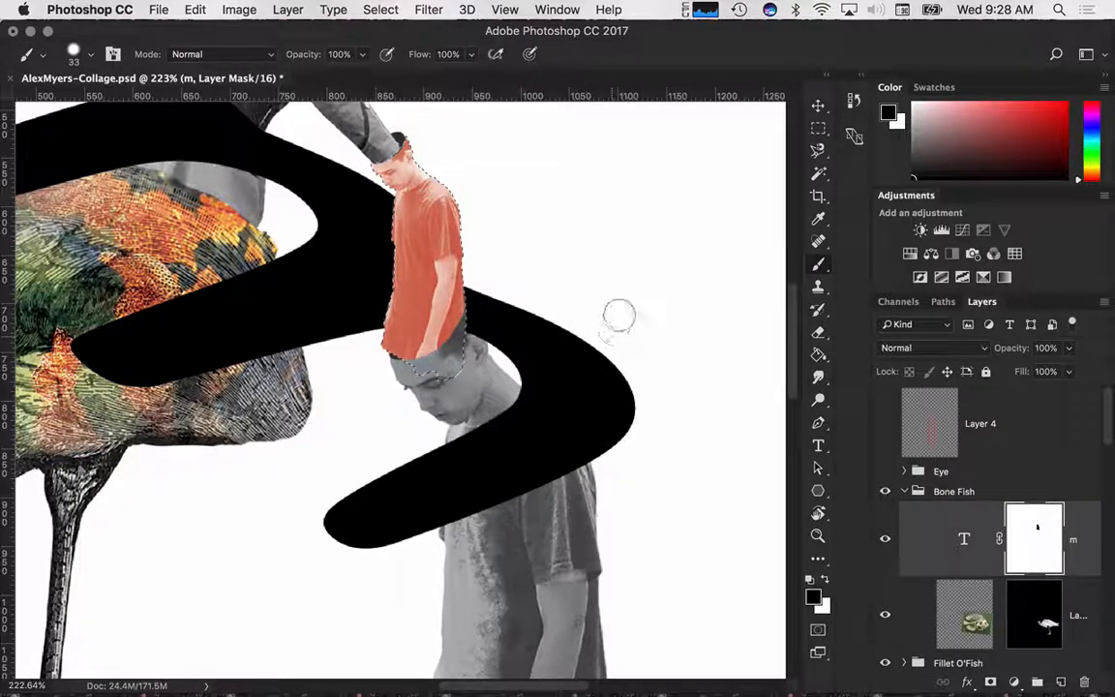
key(super+d)
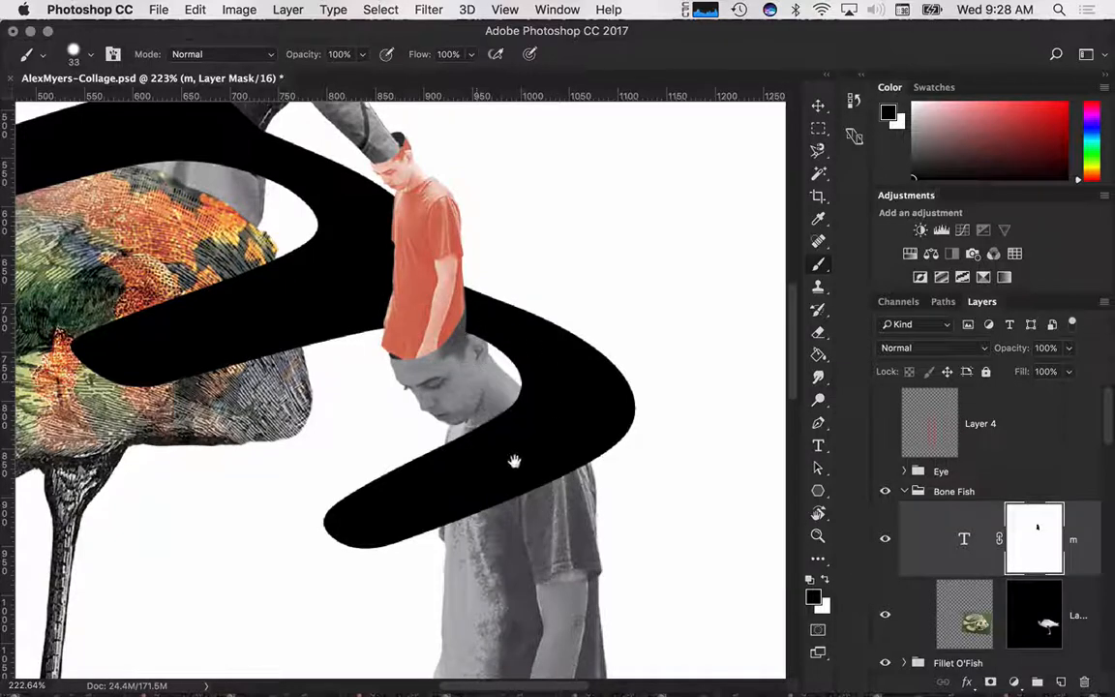
Pick the women and car layer from the uniformed figure and load its layer mask as a selection.
drag(334, 244, 525, 345)
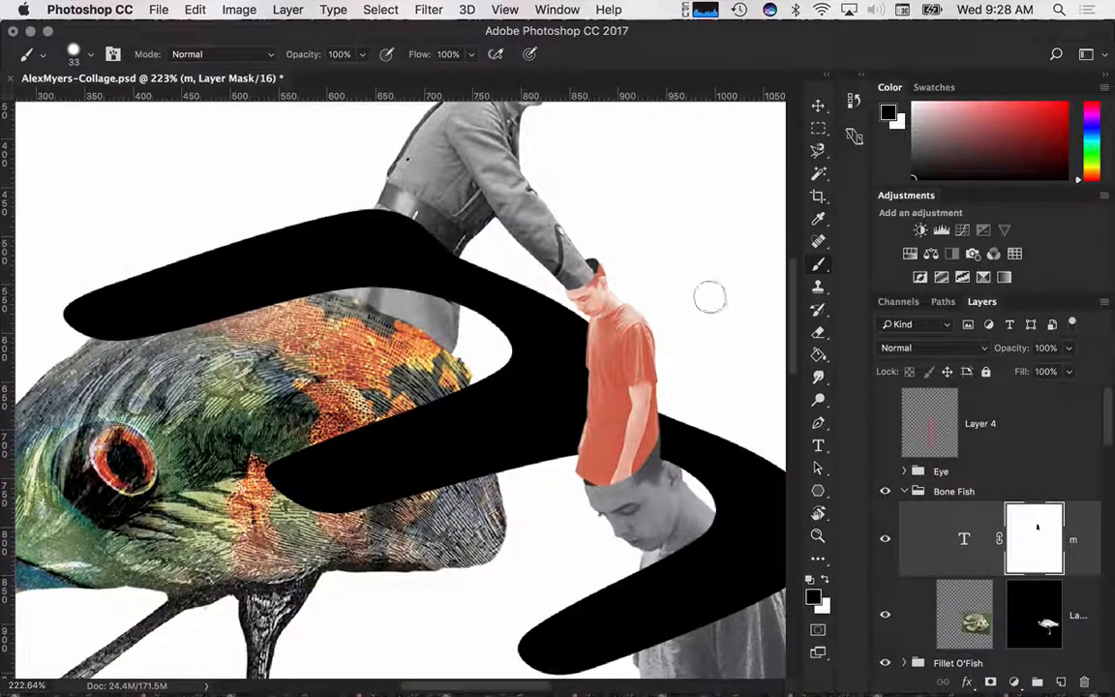
key(v)
right_click(480, 174)
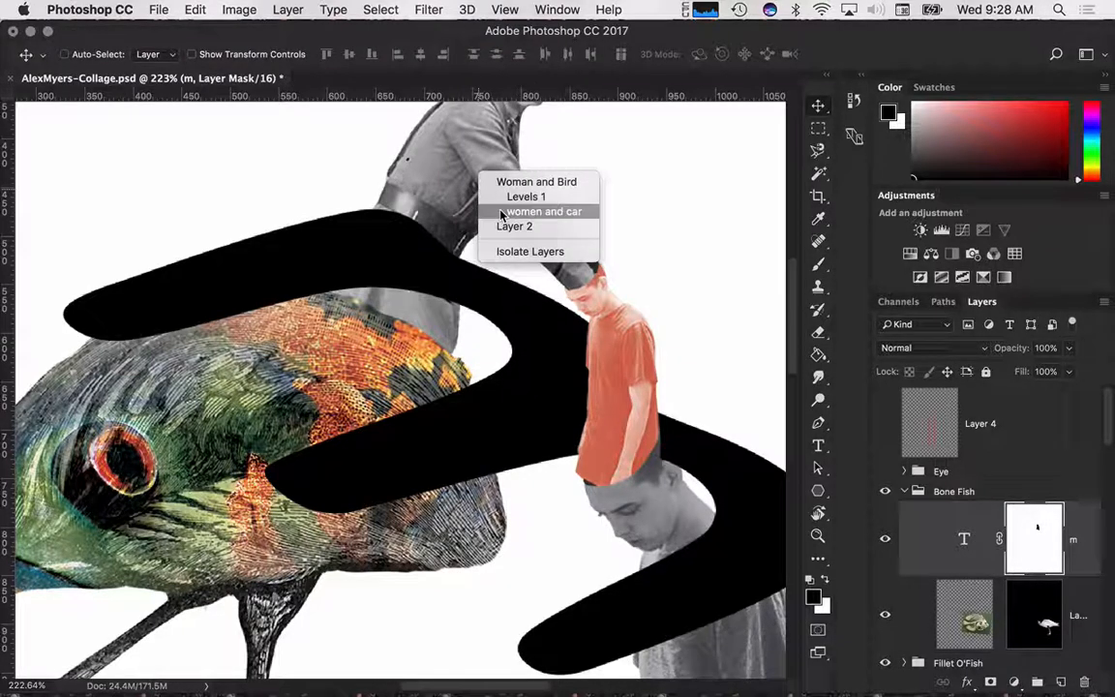
click(502, 213)
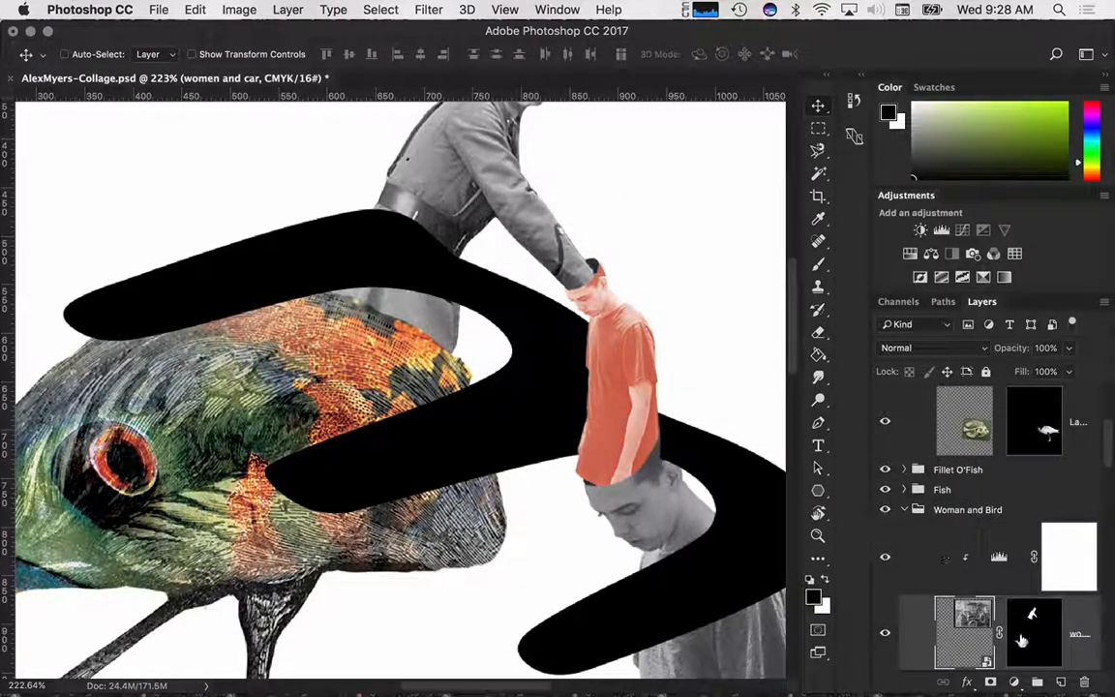
click(1035, 623)
right_click(1038, 624)
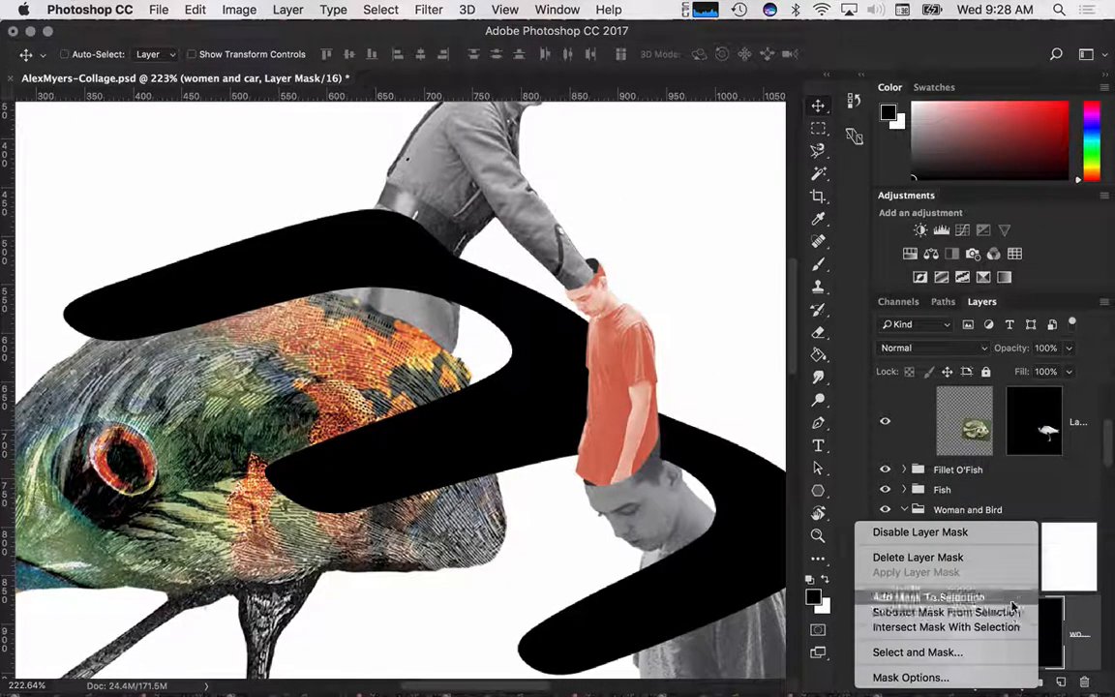
click(1016, 598)
Paint black on the m layer's mask within the selection to reveal the uniformed figure's coat in front of the letter.
scroll(1026, 522, up, 3)
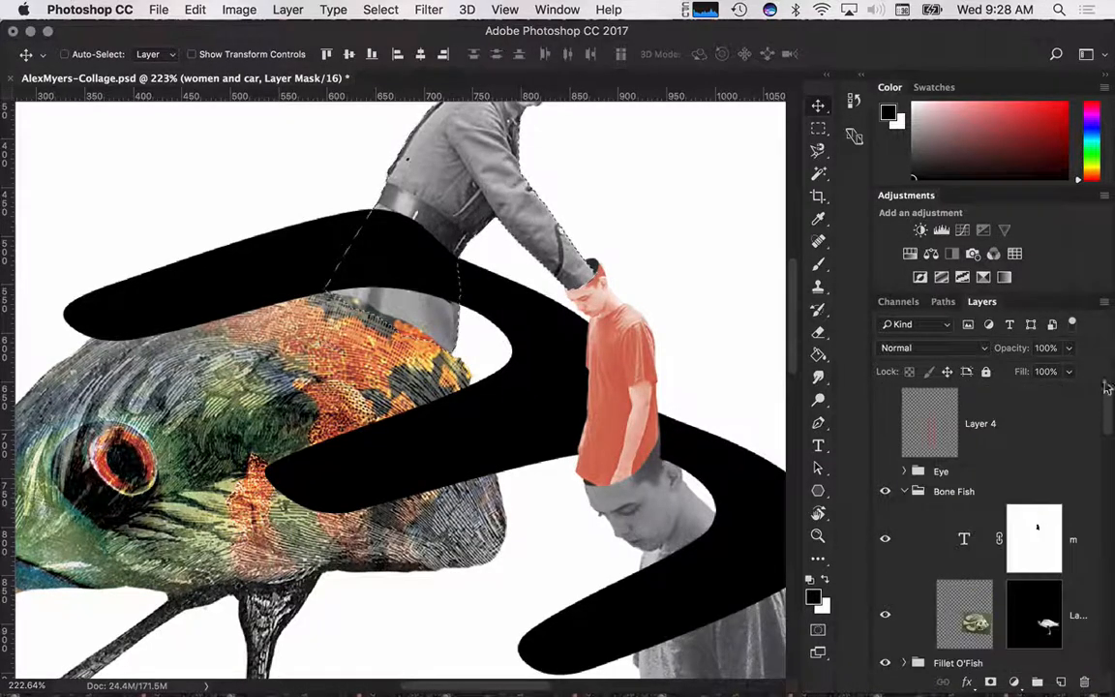
click(1032, 515)
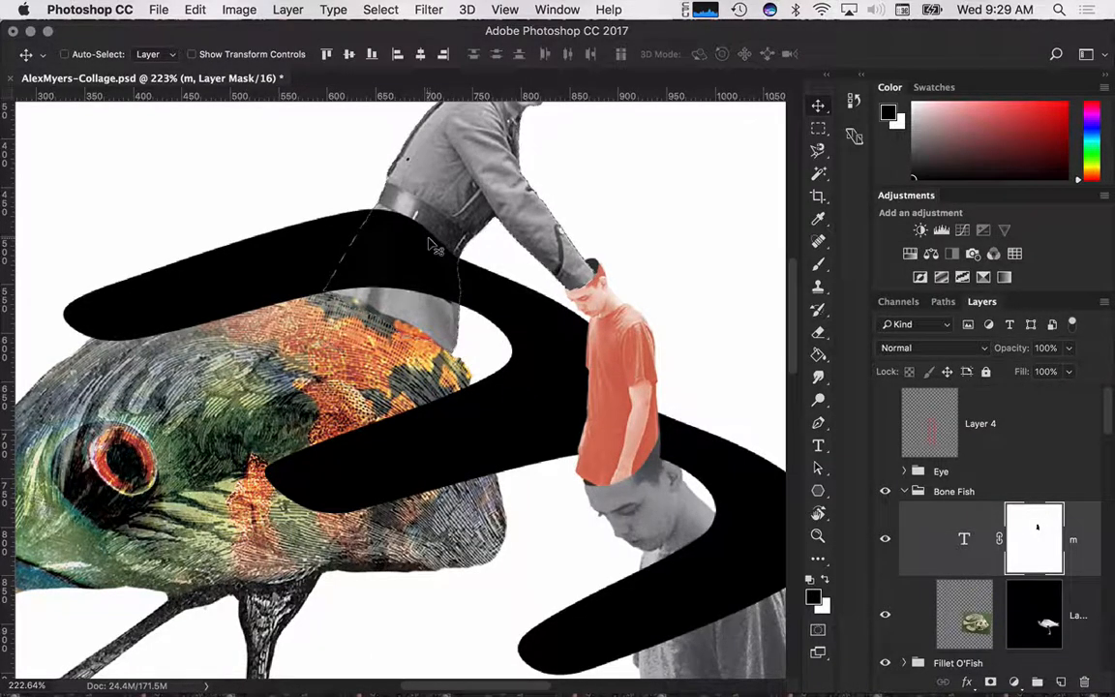
key(b)
mouse_move(431, 238)
mouse_down()
mouse_move(314, 227)
mouse_move(407, 240)
mouse_move(431, 271)
mouse_move(425, 325)
mouse_move(418, 232)
mouse_up()
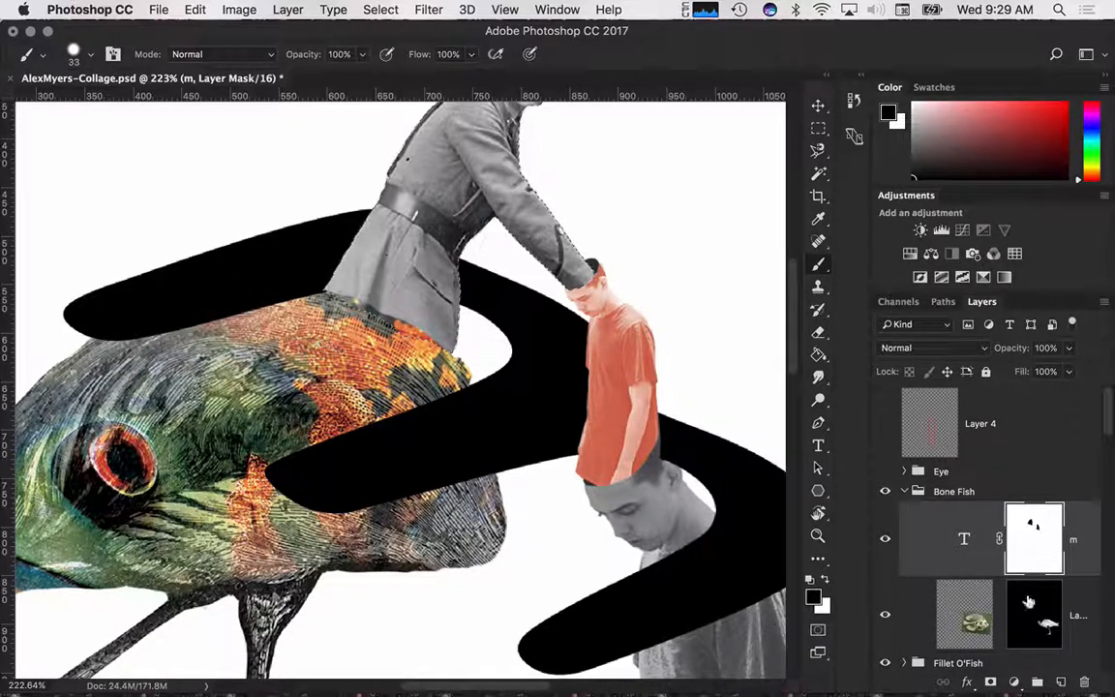
Pick the IMG_7757 flamingo layer from the fish-headed bird and load its layer mask as the only selection.
key(v)
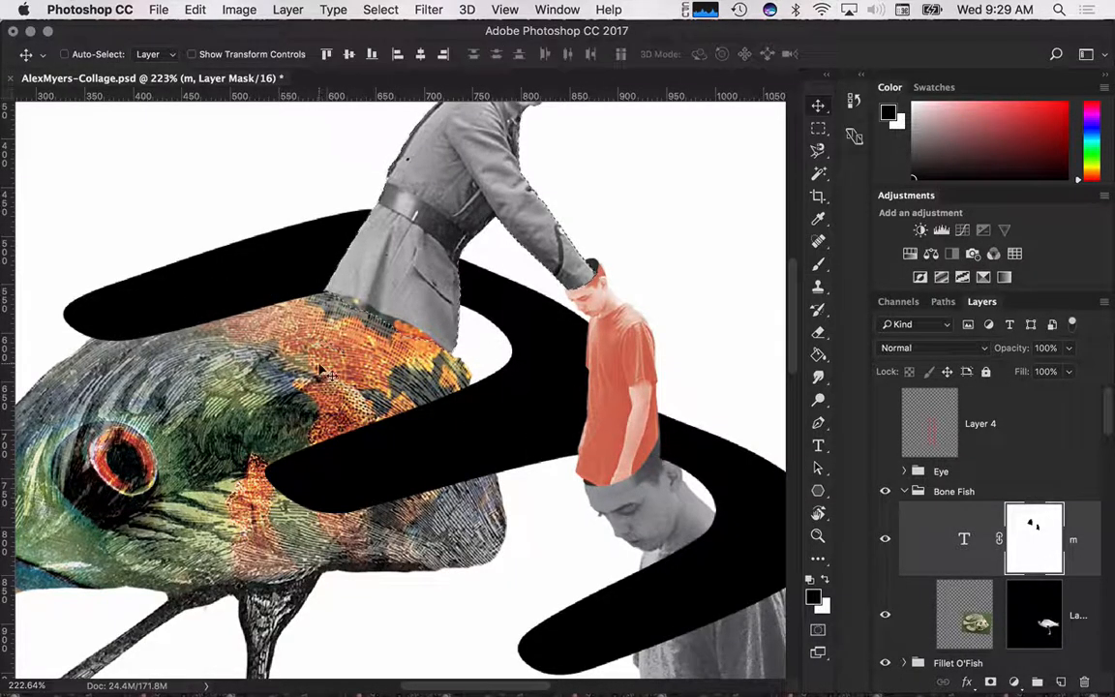
right_click(319, 348)
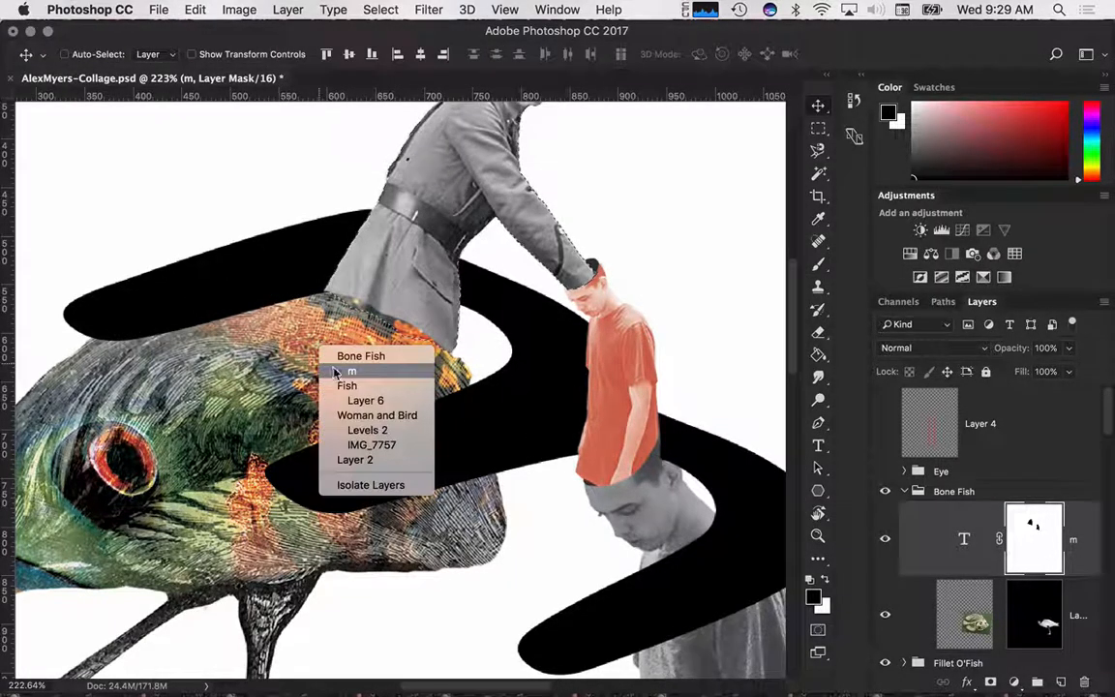
click(351, 444)
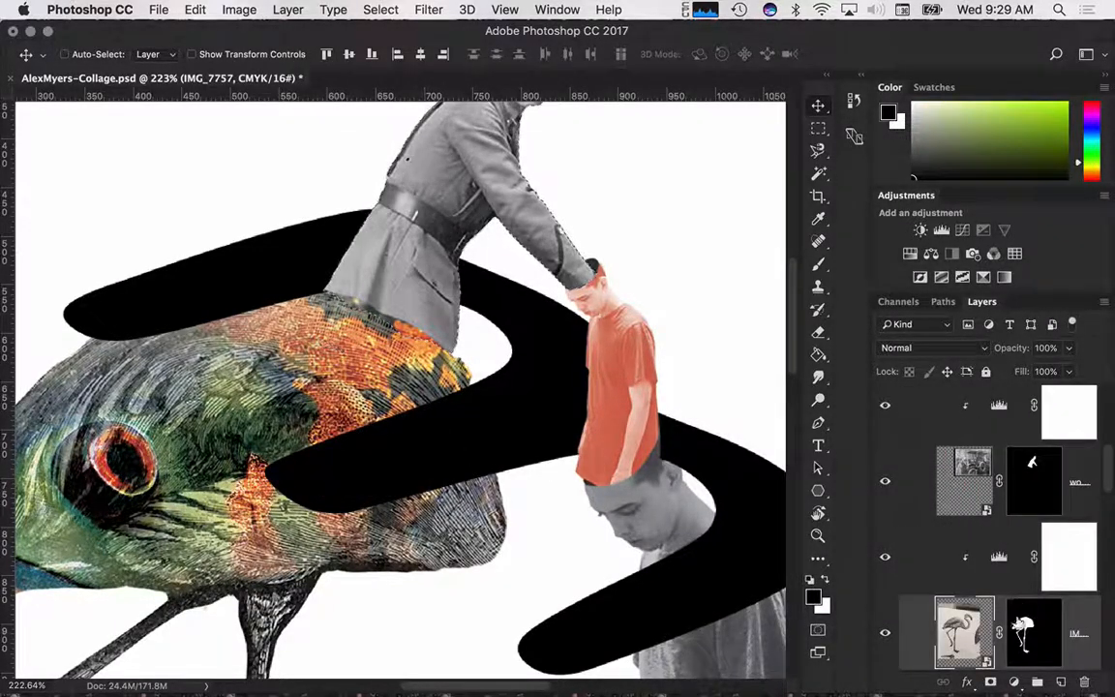
click(1028, 631)
right_click(1026, 628)
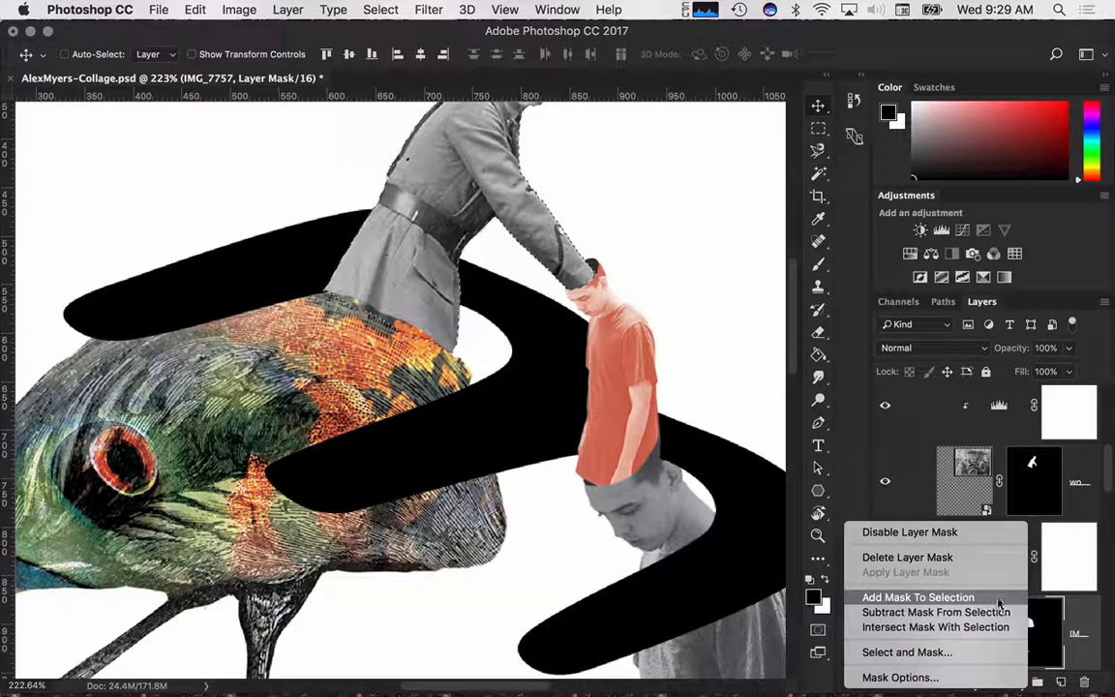
click(998, 600)
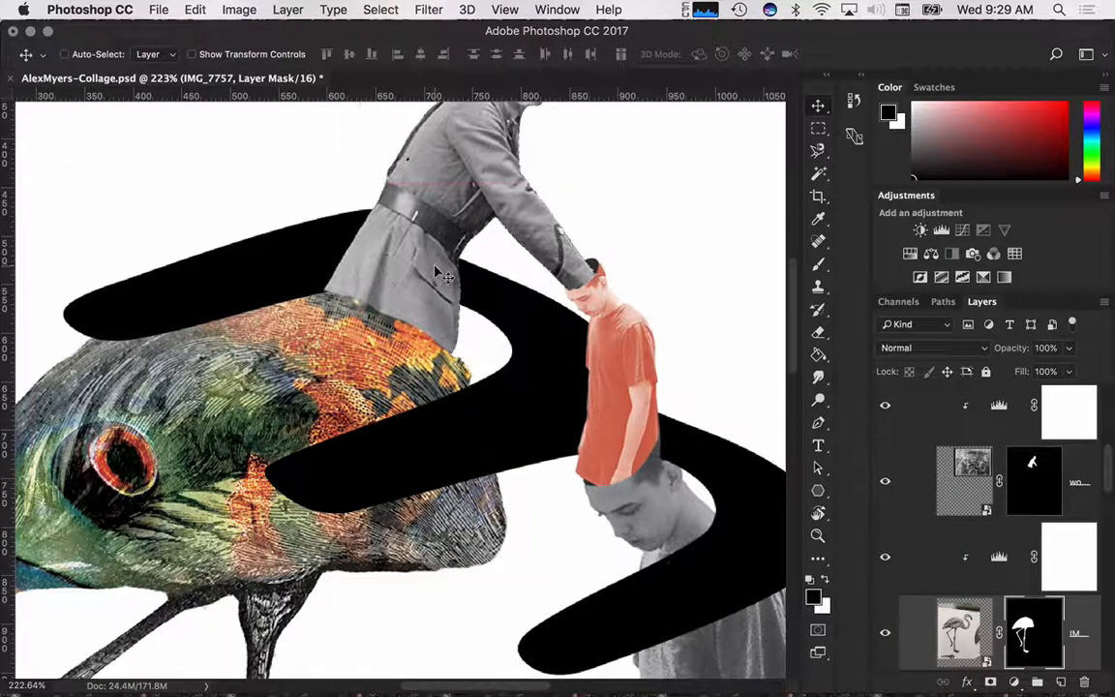
right_click(1028, 629)
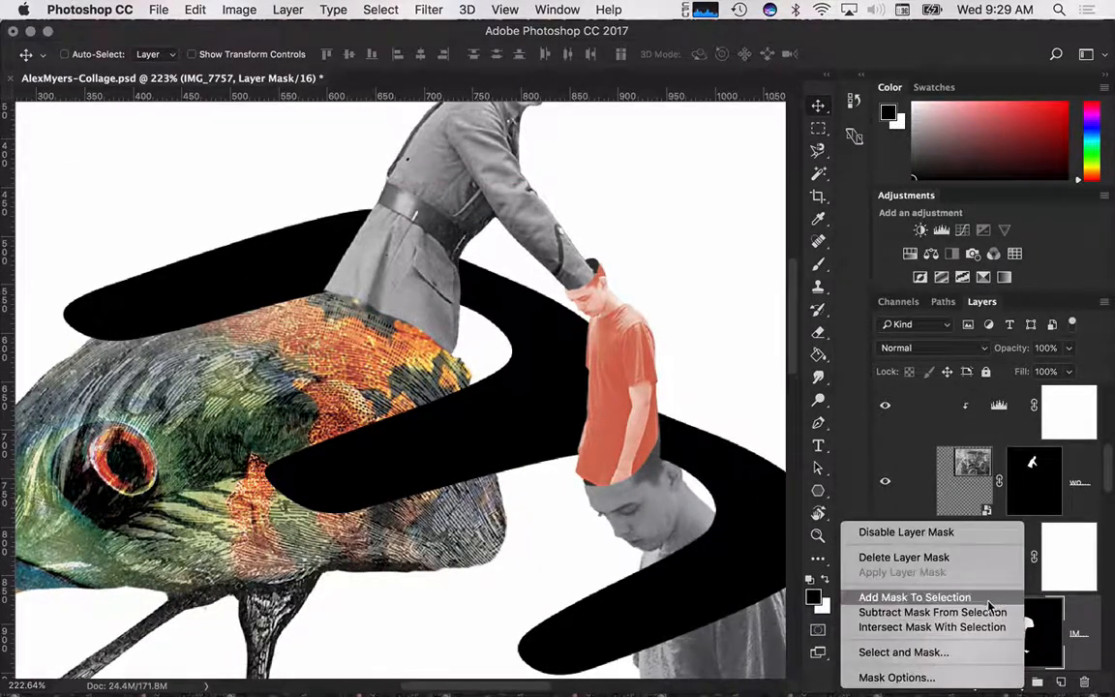
click(909, 594)
drag(1106, 483, 1108, 387)
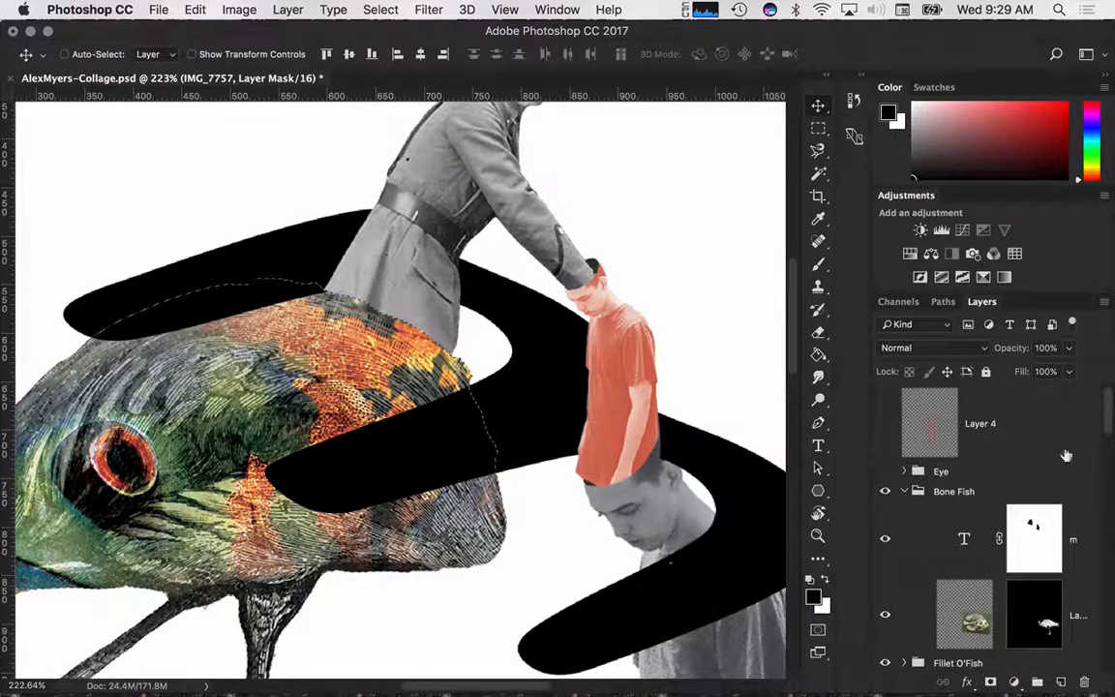
Paint black on the m's layer mask inside the selection to bring the fish's upper back in front of the letter, and deselect.
click(1036, 530)
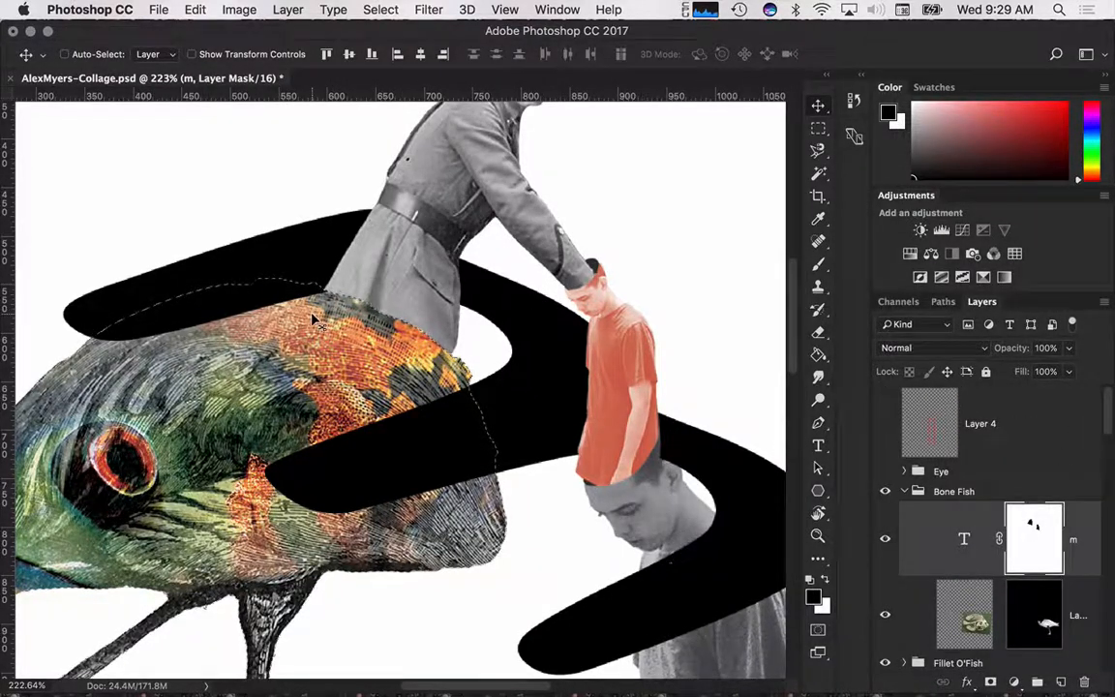
key(b)
mouse_move(198, 319)
mouse_down()
mouse_move(237, 315)
mouse_move(145, 329)
mouse_move(215, 280)
mouse_move(205, 276)
mouse_move(352, 281)
mouse_up()
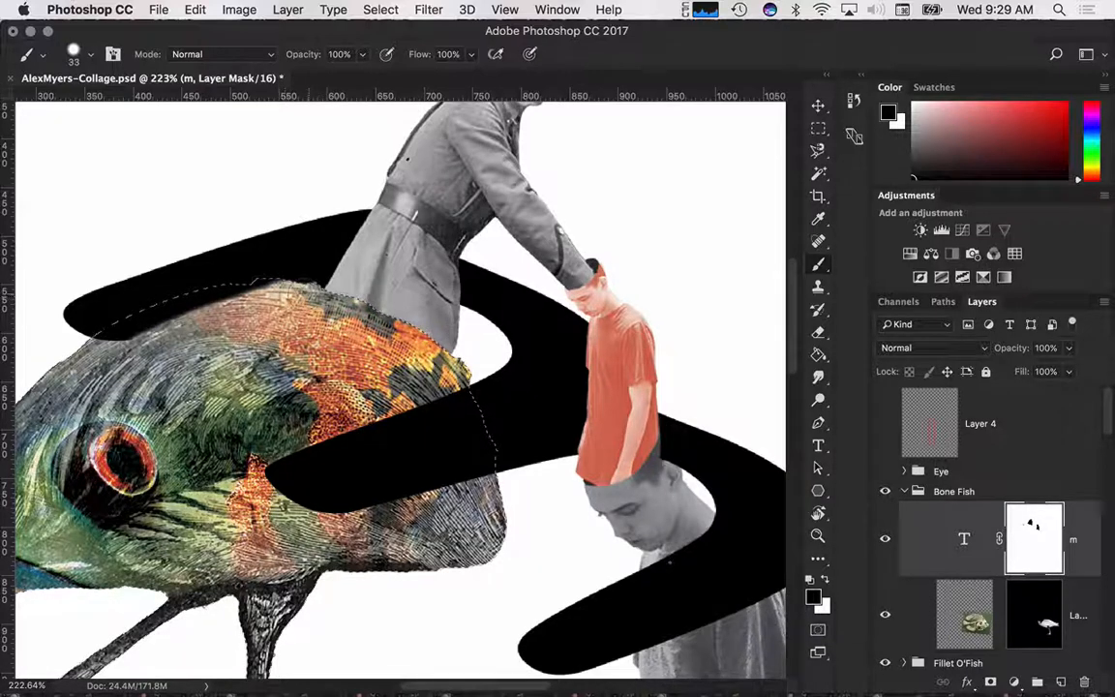
drag(272, 349, 278, 301)
mouse_move(278, 245)
mouse_down()
mouse_move(254, 316)
mouse_move(266, 538)
mouse_up()
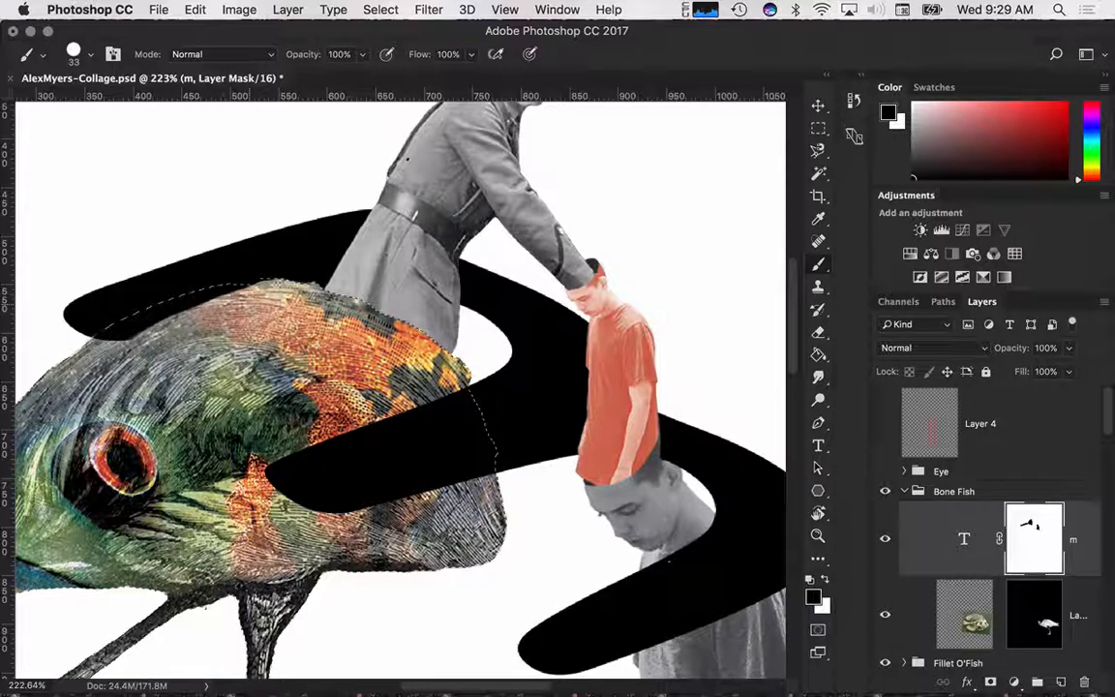
key(super+d)
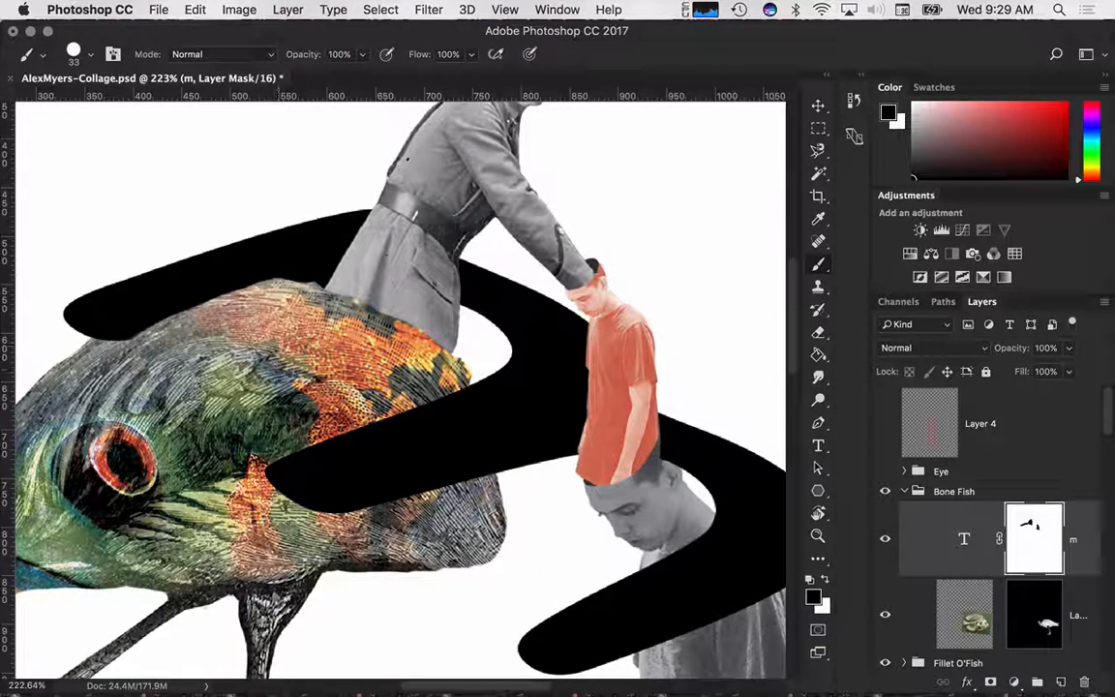
Rasterize the m type layer.
key(super+minus)
key(super+minus)
key(super+minus)
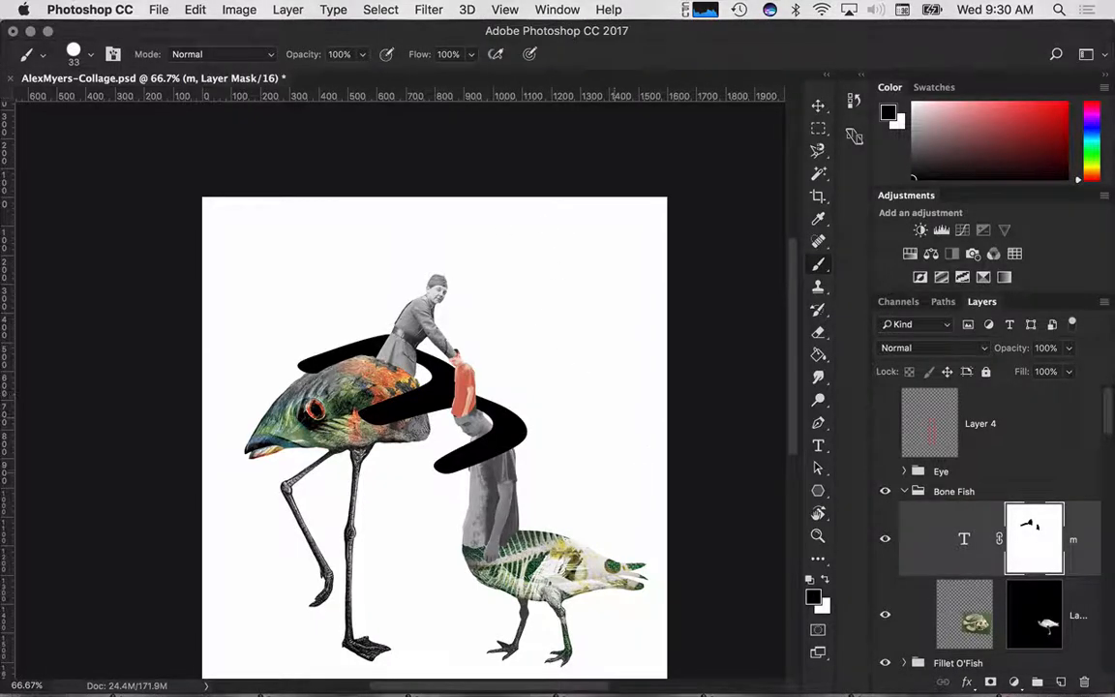
right_click(962, 544)
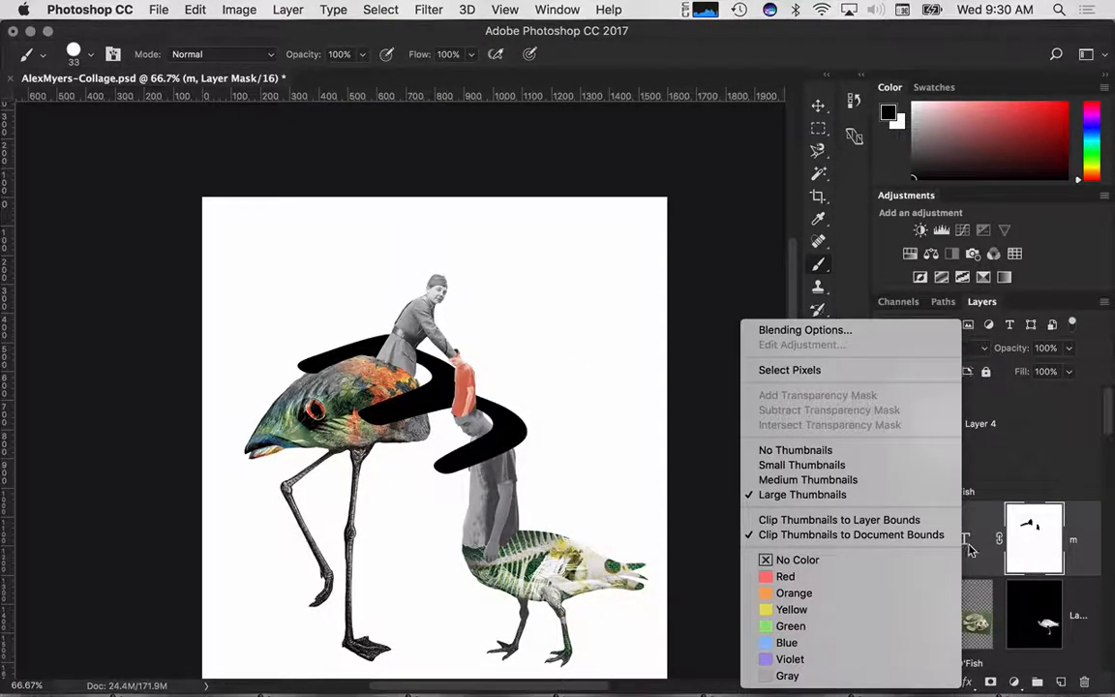
click(505, 329)
key(v)
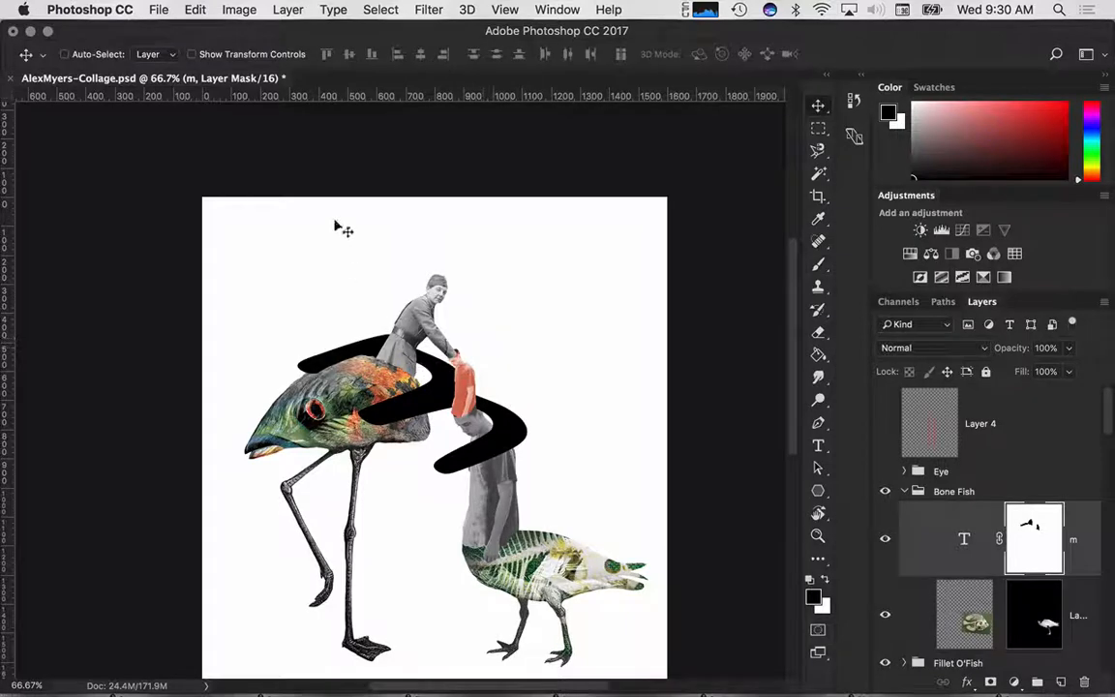
click(242, 9)
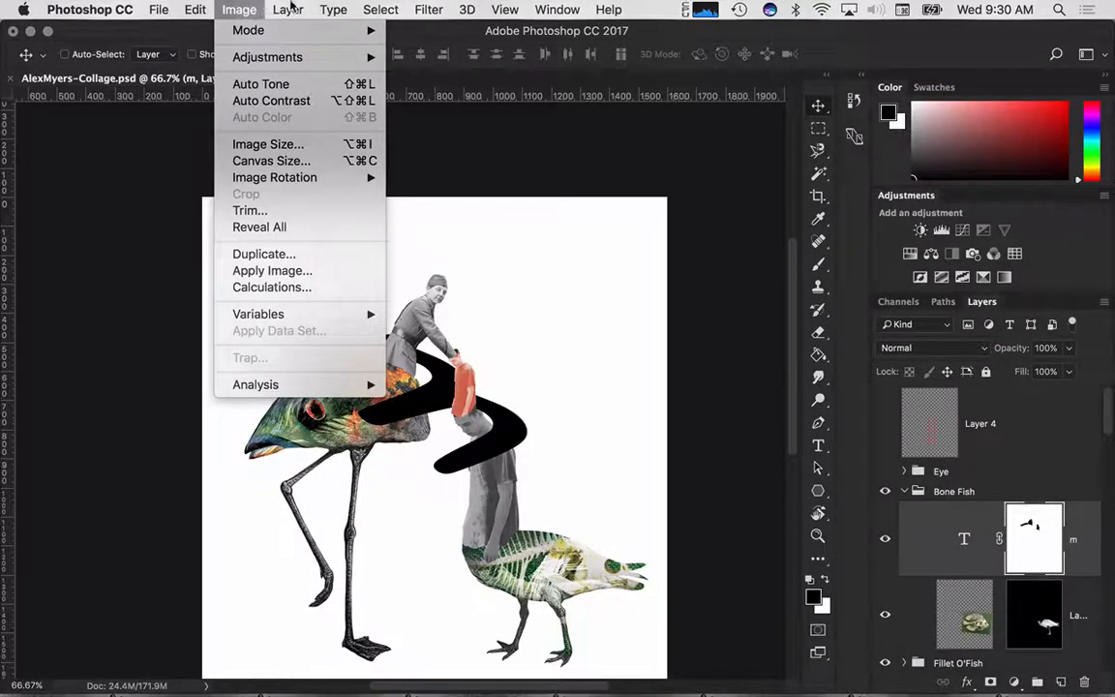
mouse_move(331, 9)
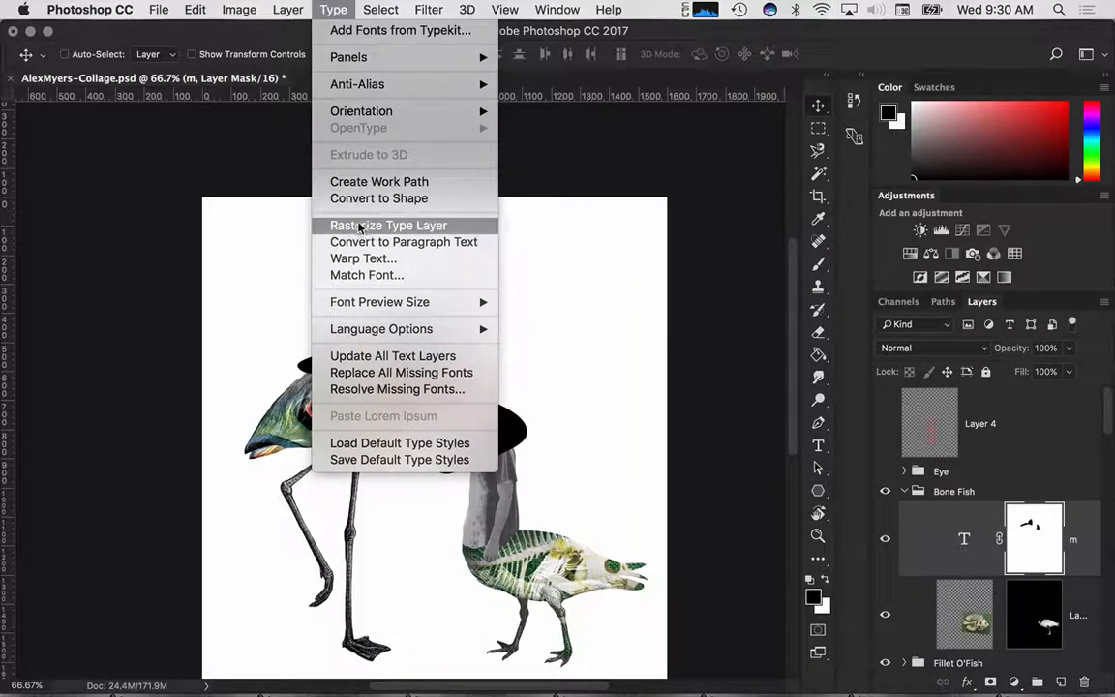
click(359, 226)
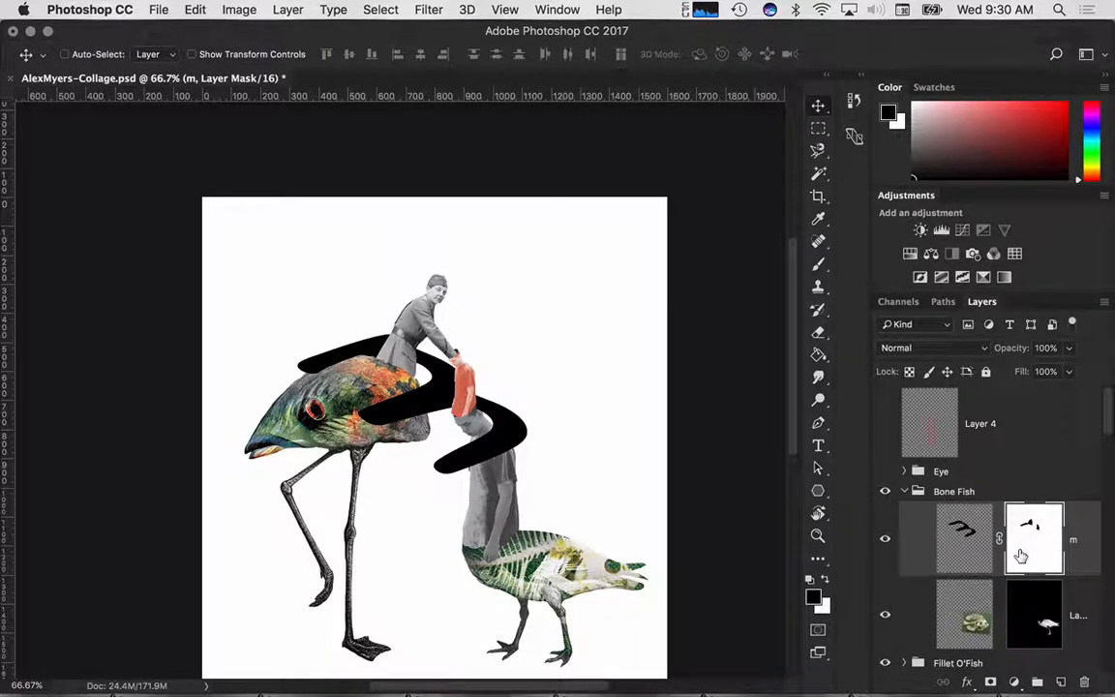
Select the empty area around the letter on the m layer with the Magic Wand and invert the selection to the letter.
click(943, 543)
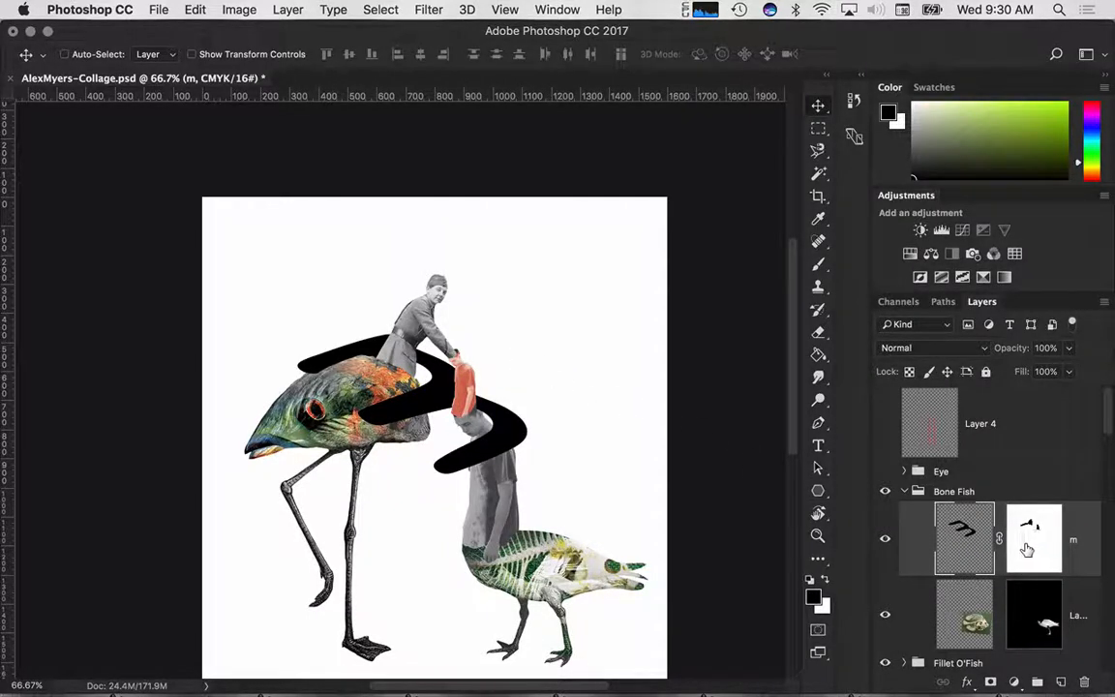
key(w)
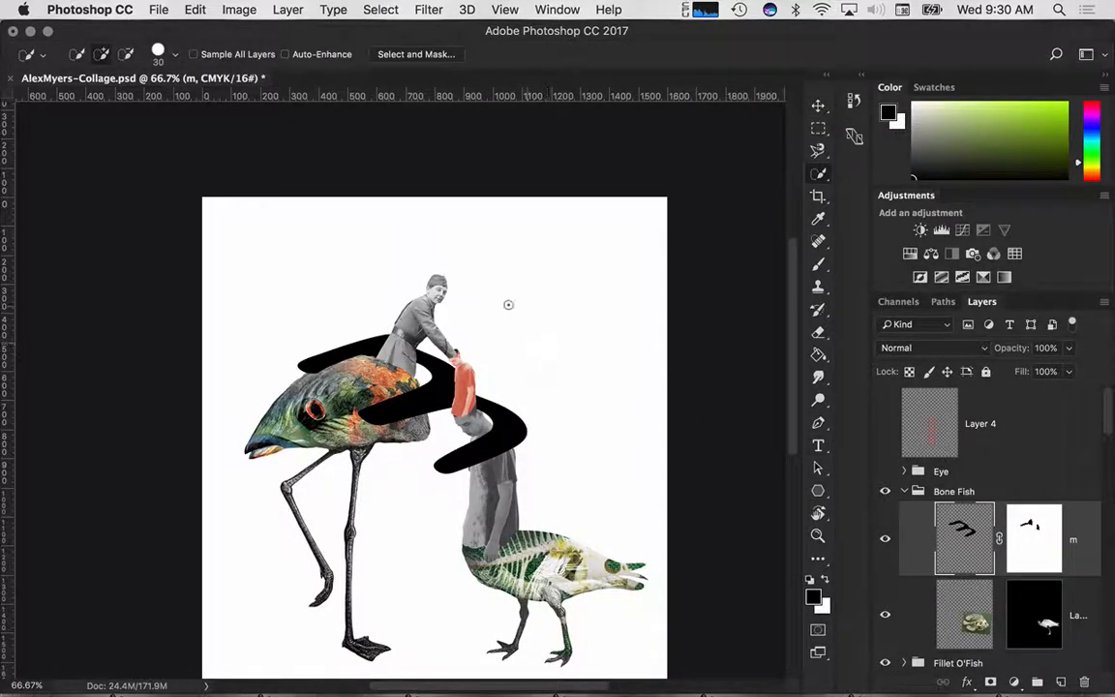
drag(817, 175, 861, 187)
click(524, 299)
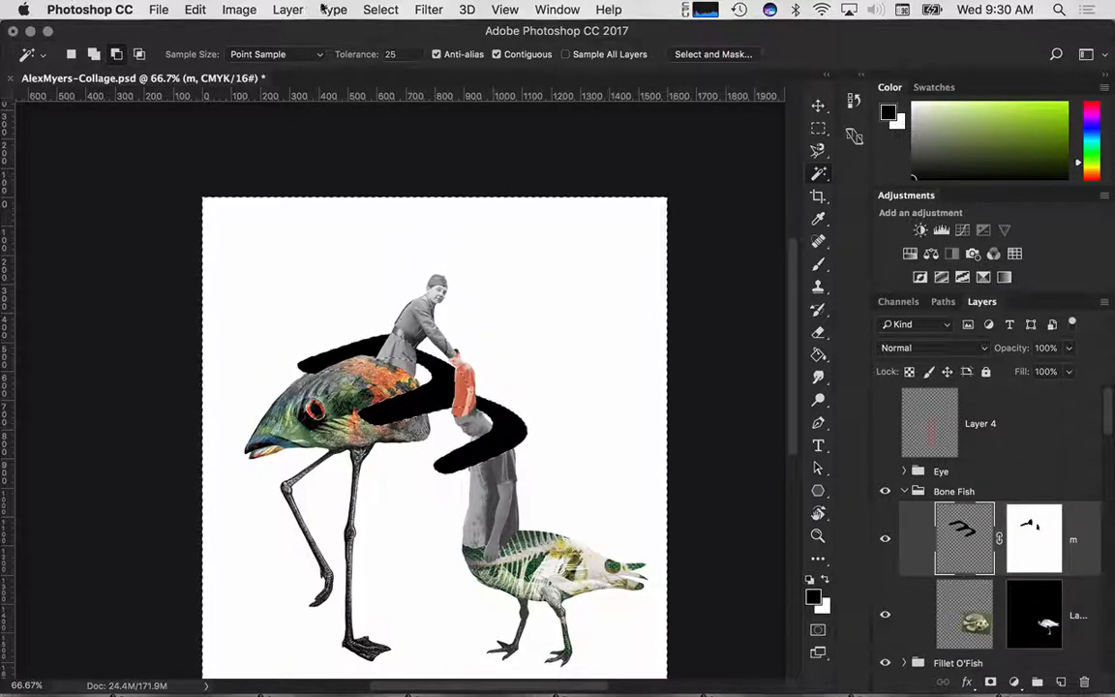
click(380, 10)
click(392, 78)
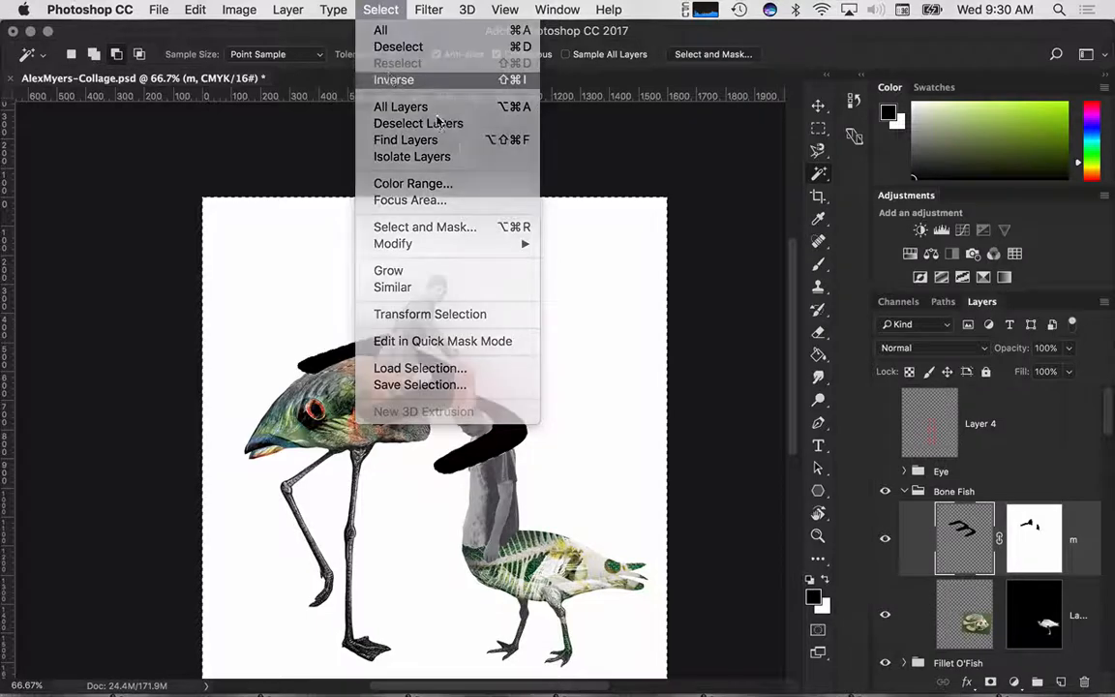
Try painting black on the m's layer mask inside the letter selection with a 120 px brush, and undo the stroke.
click(1042, 549)
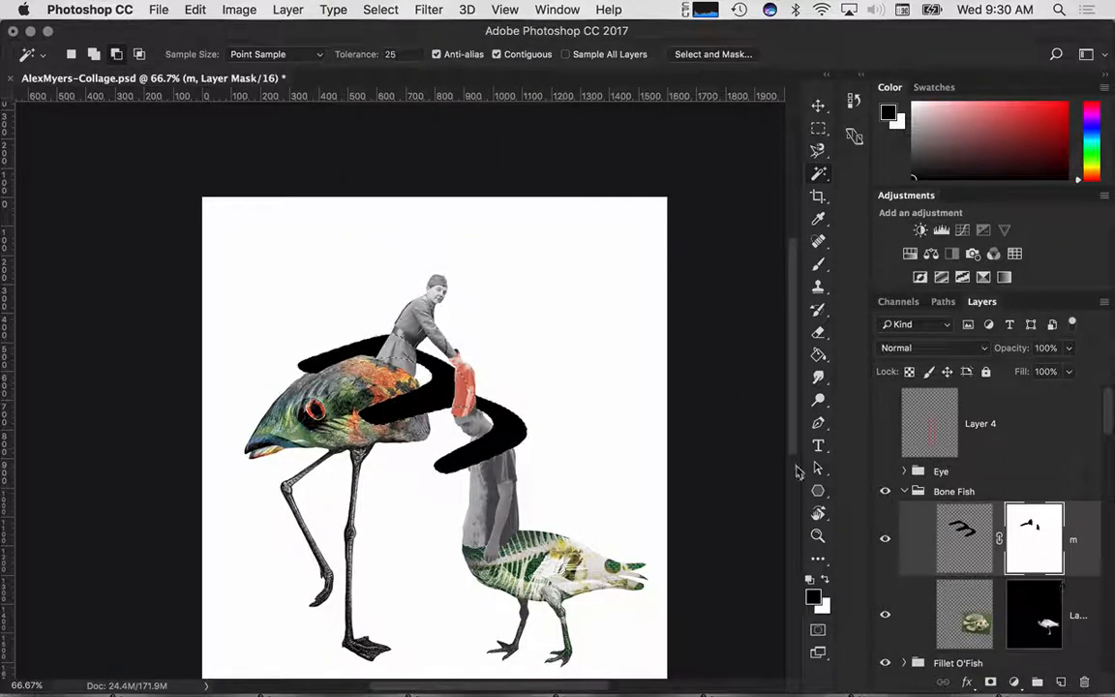
key(b)
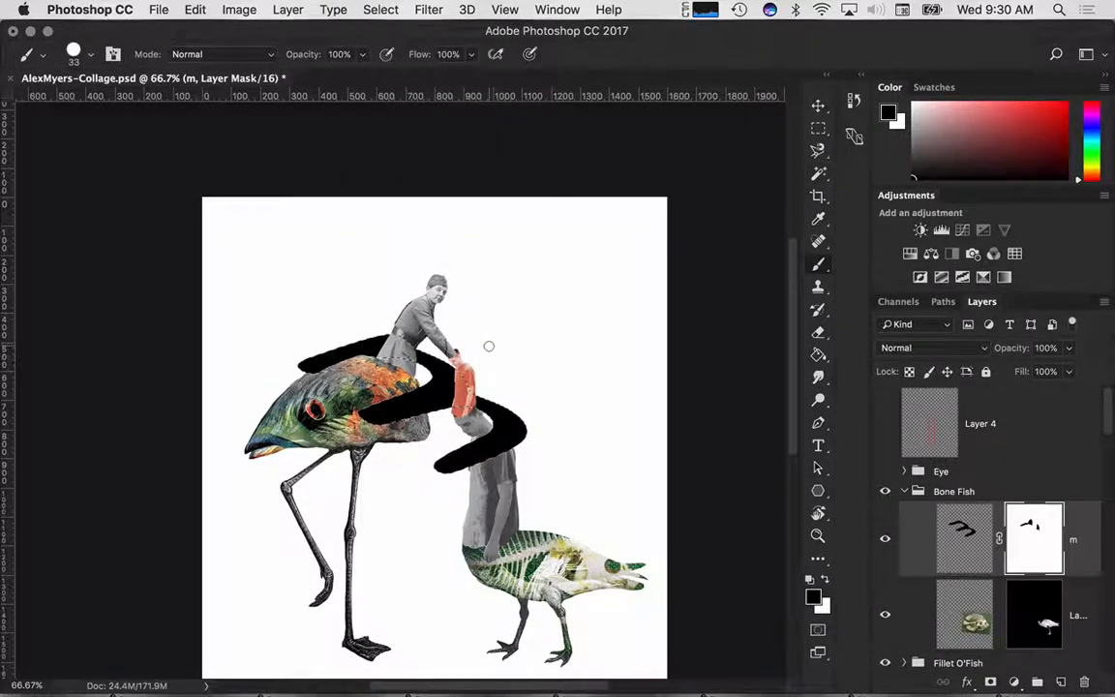
drag(489, 346, 535, 344)
drag(381, 411, 443, 398)
key(super+z)
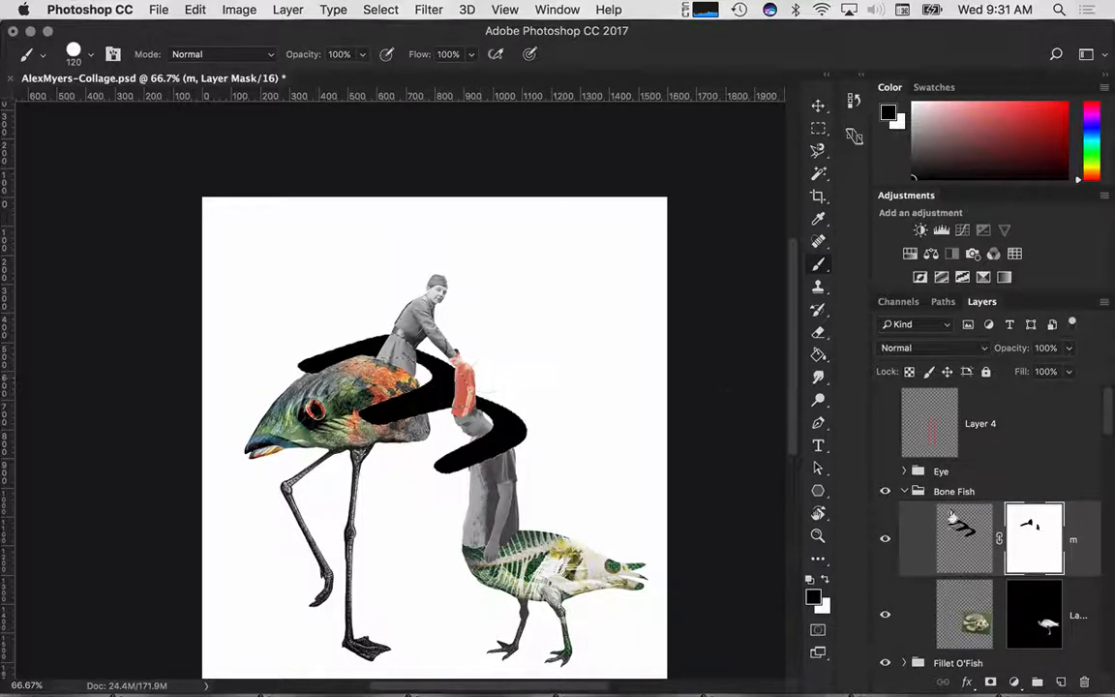
Invert the selection to the area around the letter and fill it with black on the m's mask using the Paint Bucket.
click(364, 12)
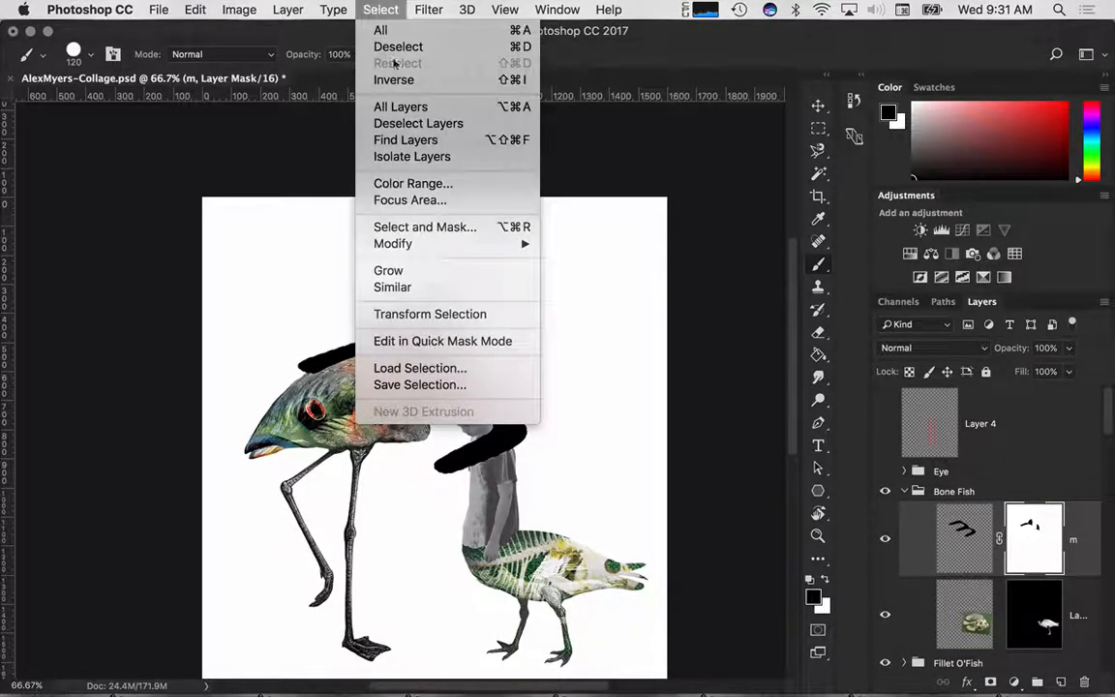
click(378, 78)
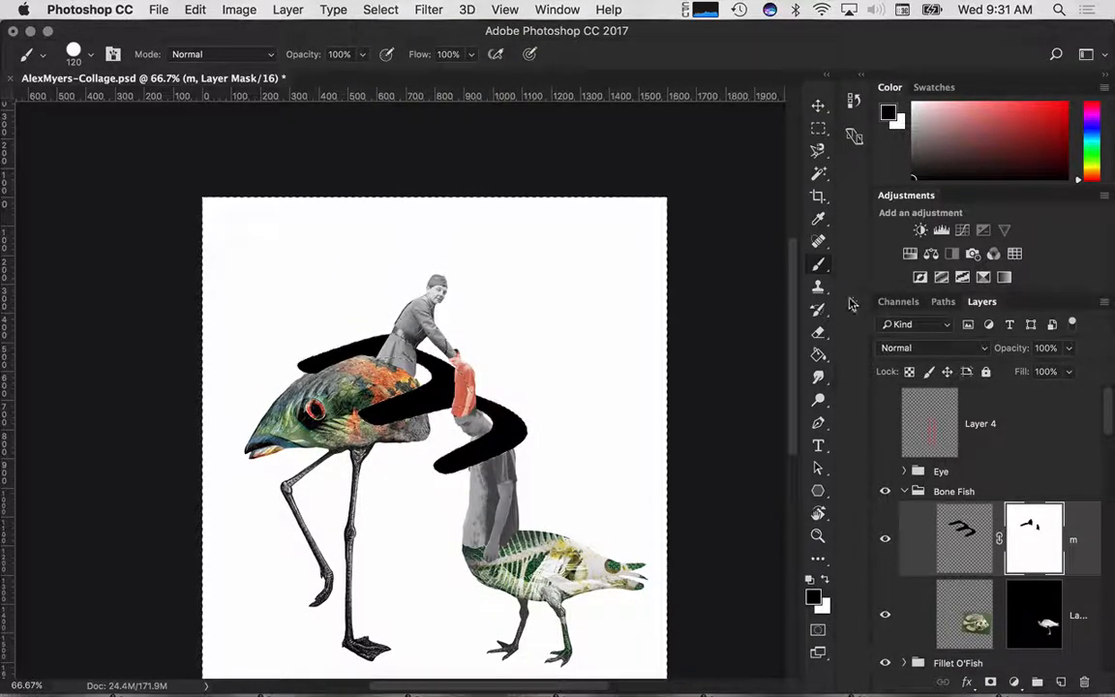
click(811, 352)
click(573, 302)
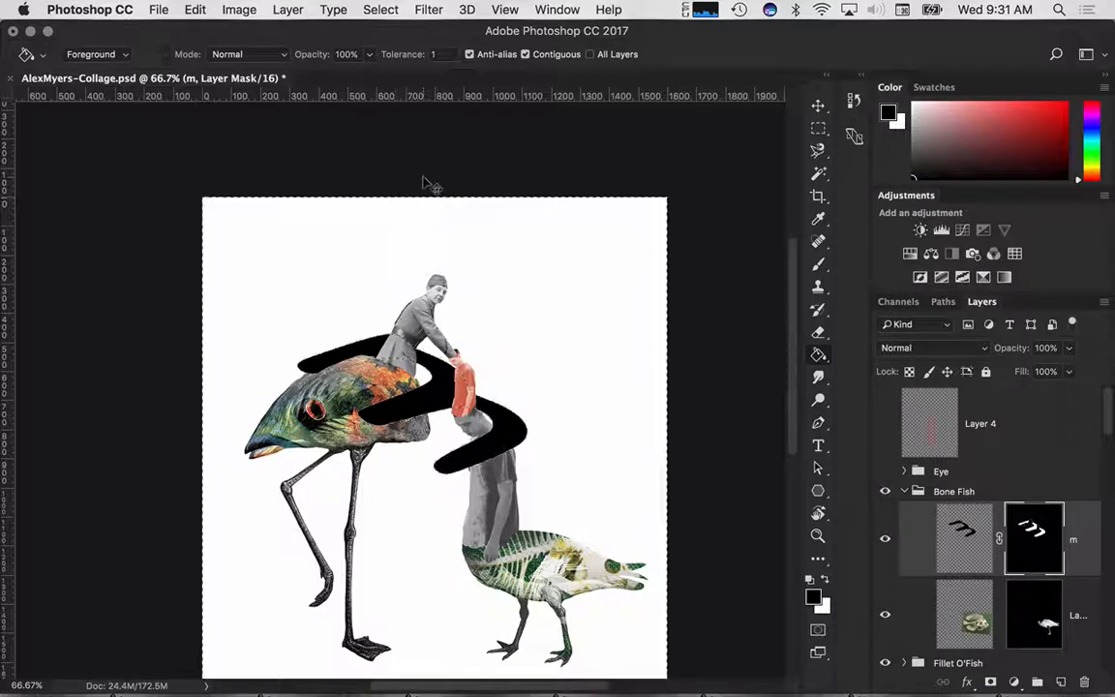
Open the engraving IMG_7759.JPG from the source folder.
key(super+o)
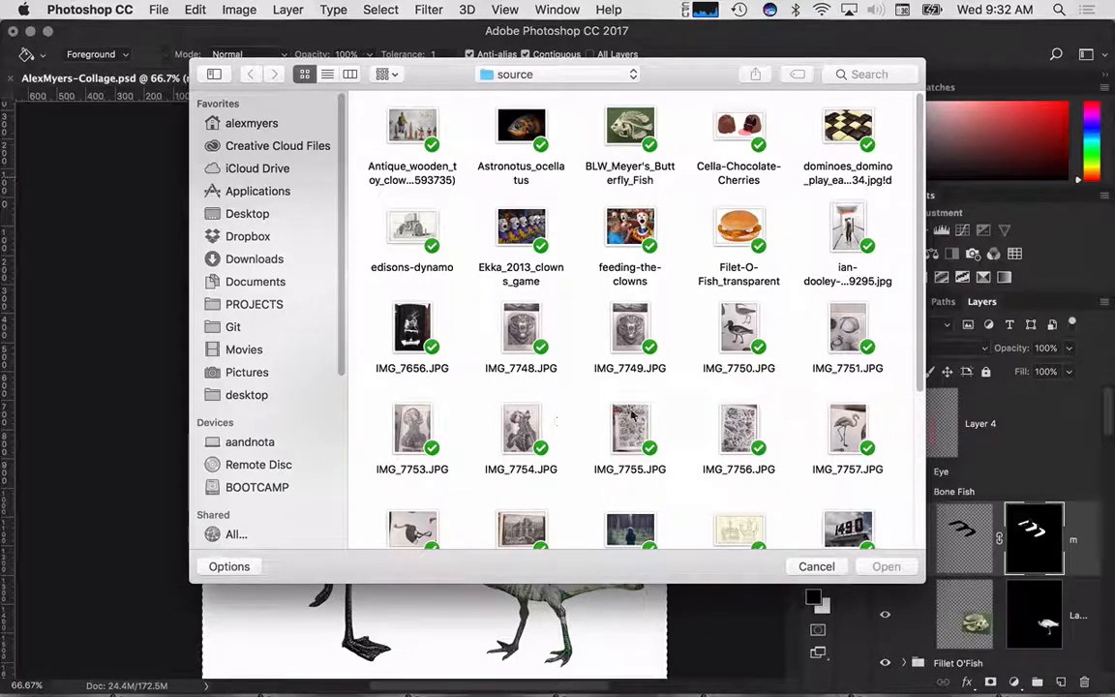
scroll(919, 373, down, 1)
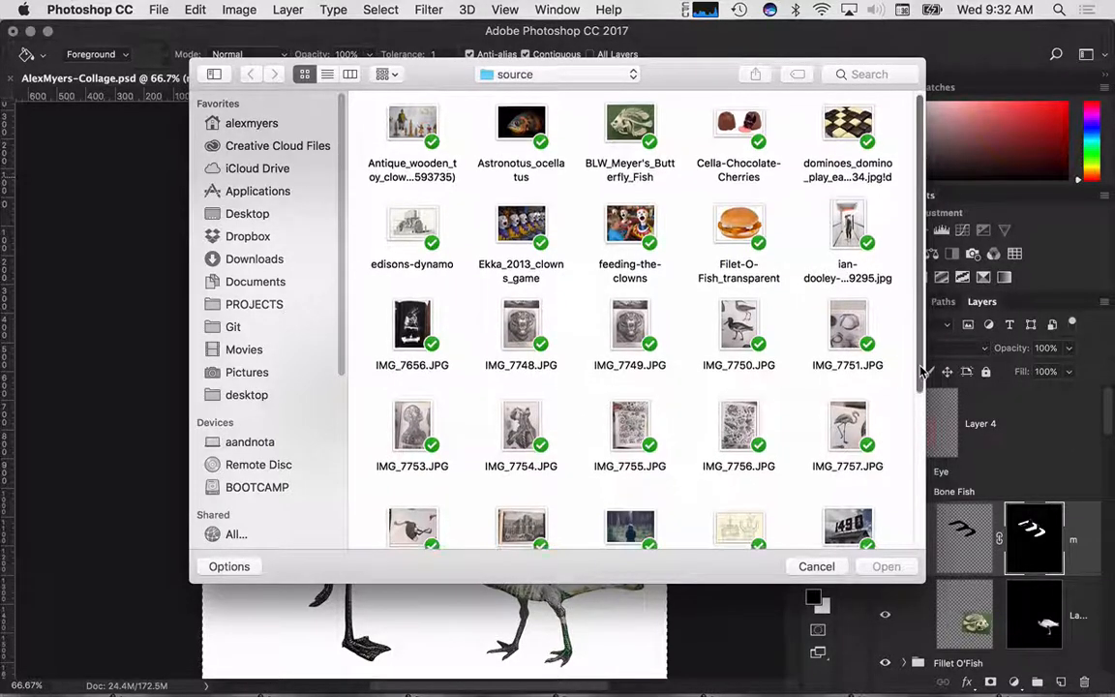
drag(921, 373, 905, 469)
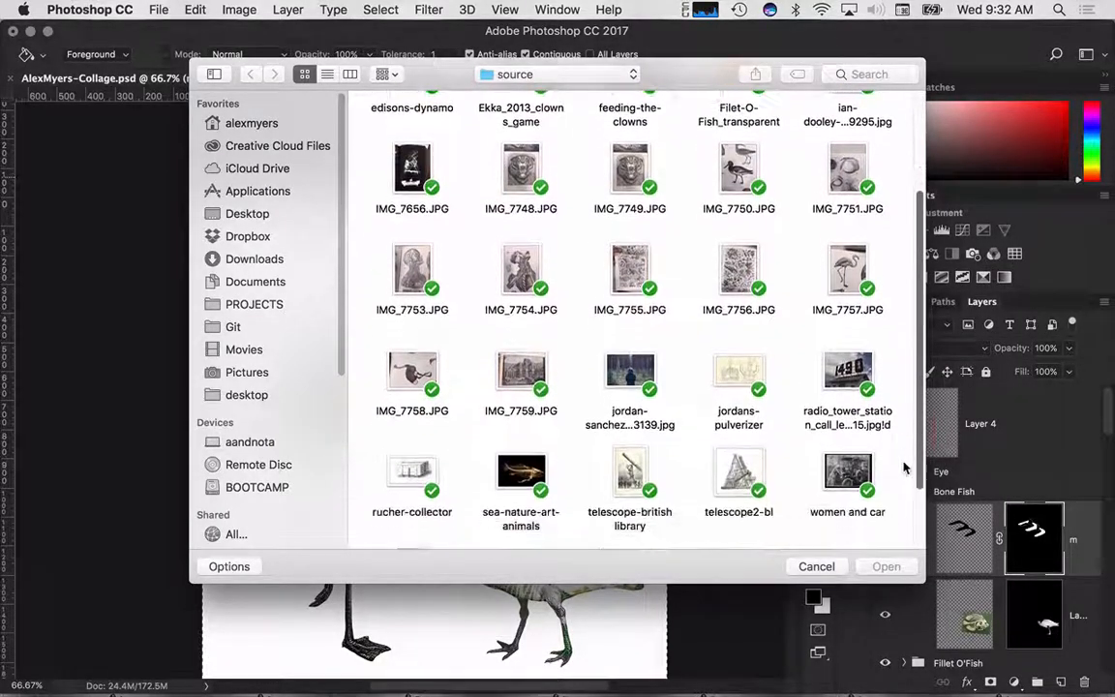
click(517, 372)
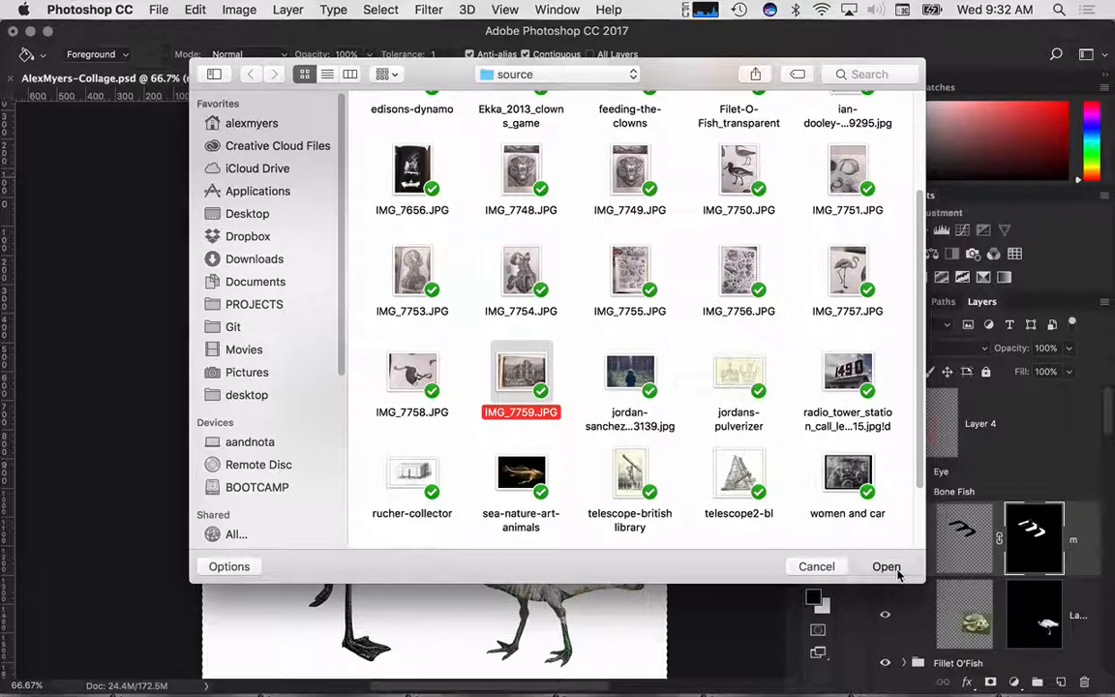
click(886, 567)
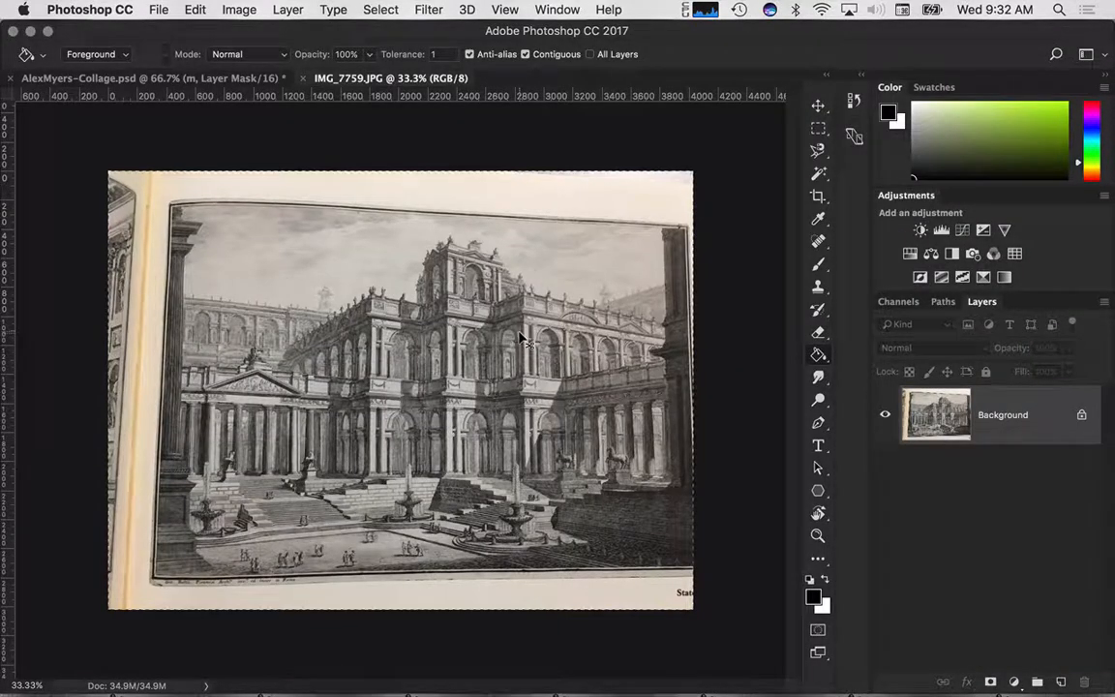
Paste the copied engraving into AlexMyers-Collage.psd as a new layer above the m layer.
click(145, 78)
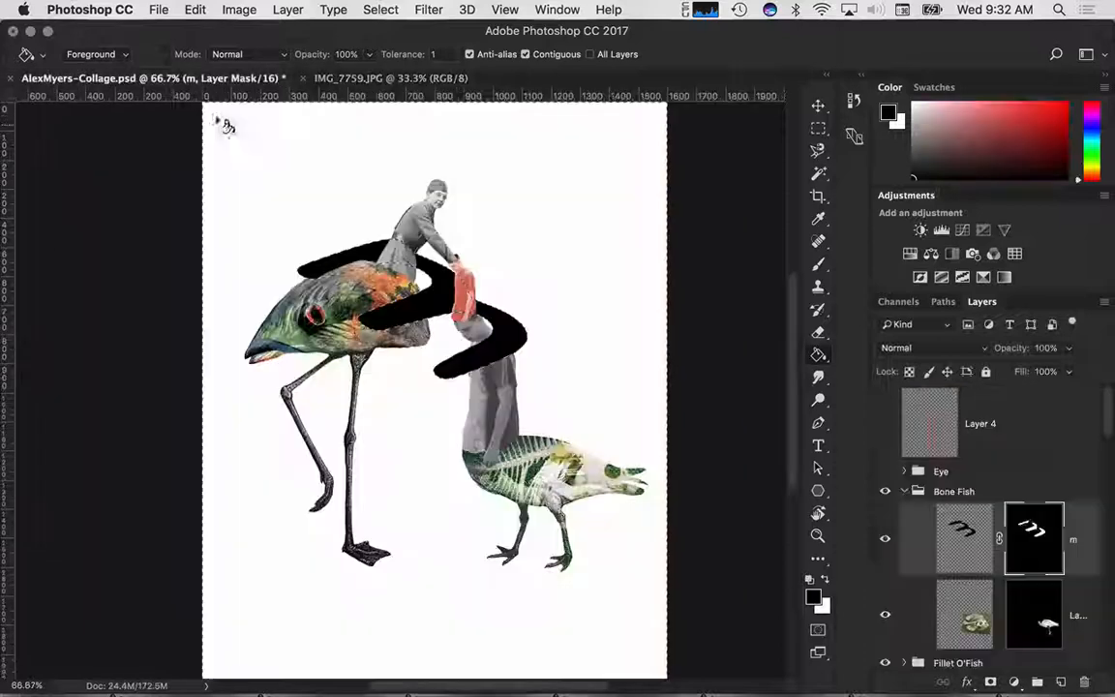
key(super+v)
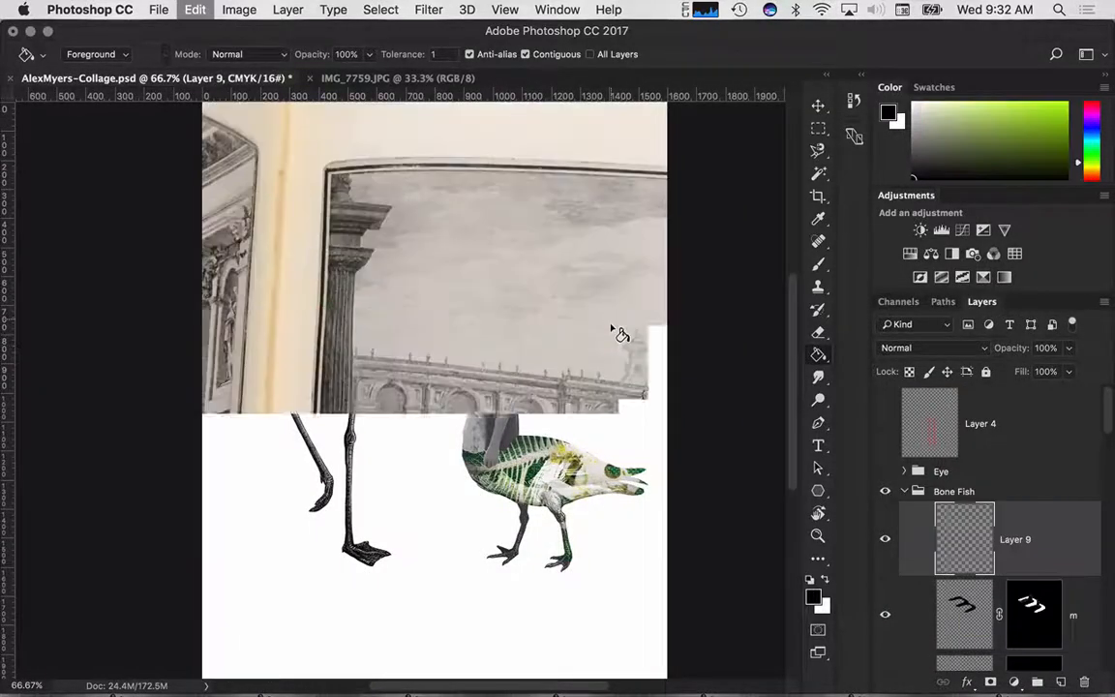
key(super+minus)
key(super+minus)
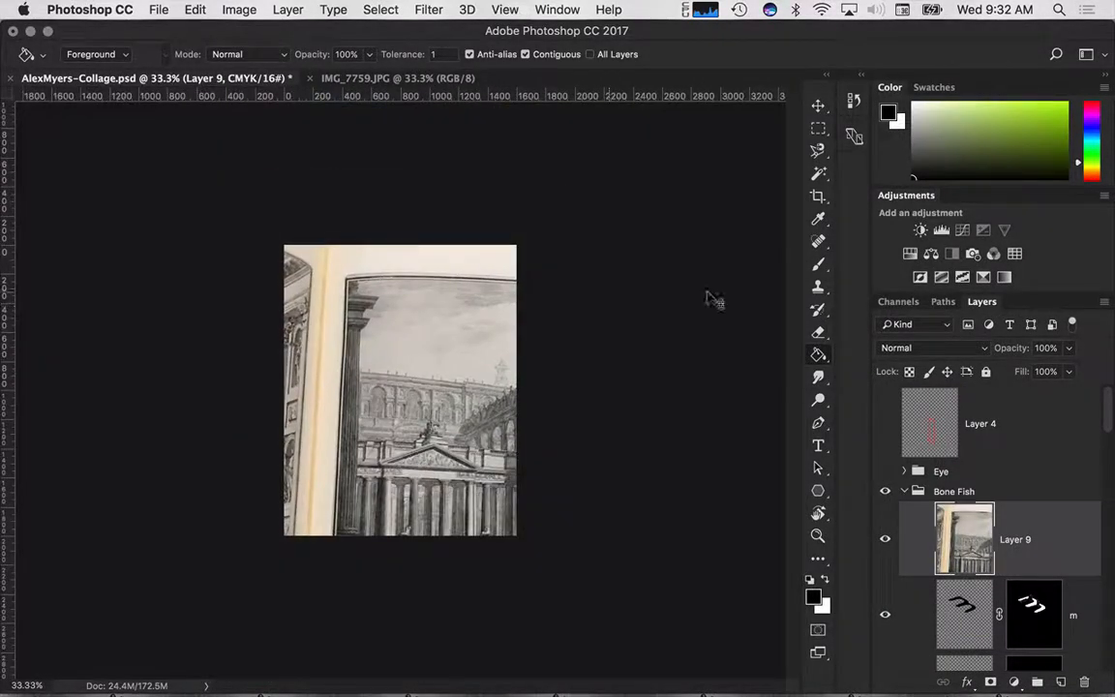
Scale the engraving layer down to about 41% with Free Transform and position it over the upper part of the collage.
key(super+t)
drag(280, 244, 451, 376)
drag(492, 434, 312, 306)
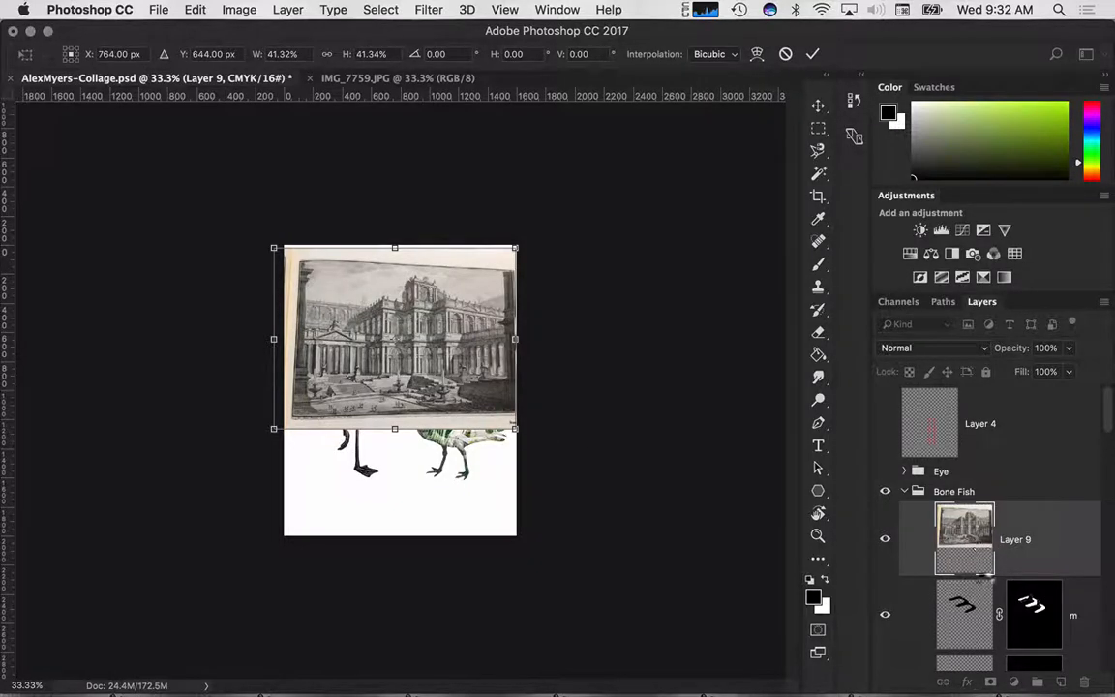
Load the m layer's mask as a selection and add it as a layer mask on the engraving layer.
click(1039, 631)
right_click(1040, 620)
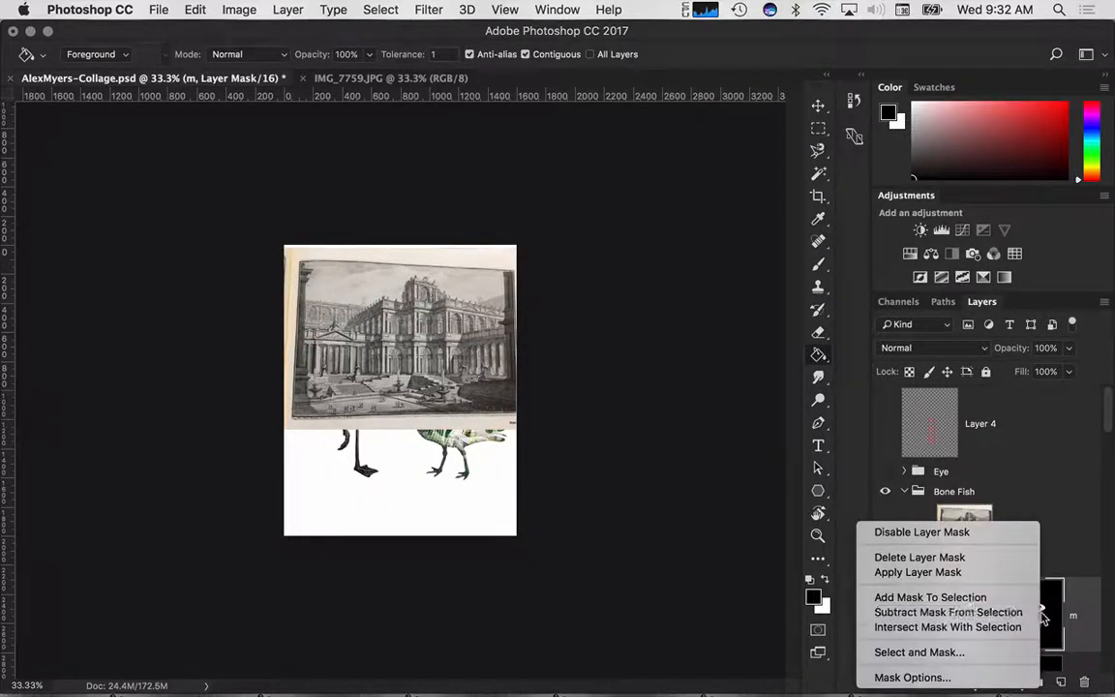
click(989, 597)
click(966, 531)
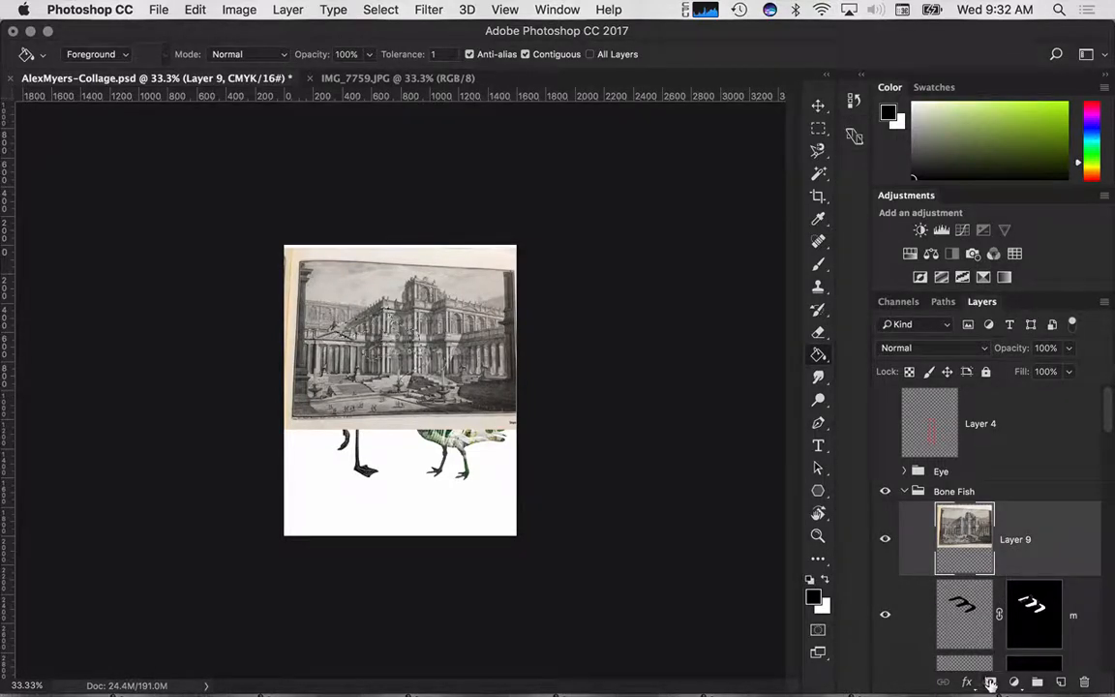
click(990, 683)
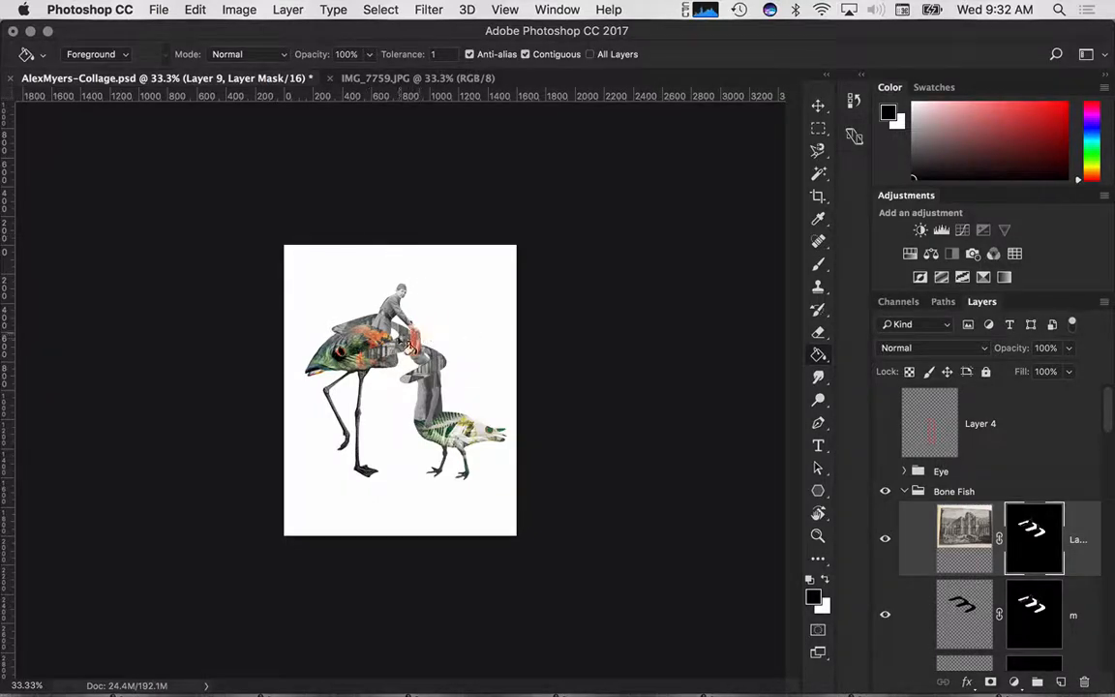
Set the masked engraving layer's blend mode to Vivid Light.
key(z)
click(423, 317)
drag(423, 316, 493, 236)
key(g)
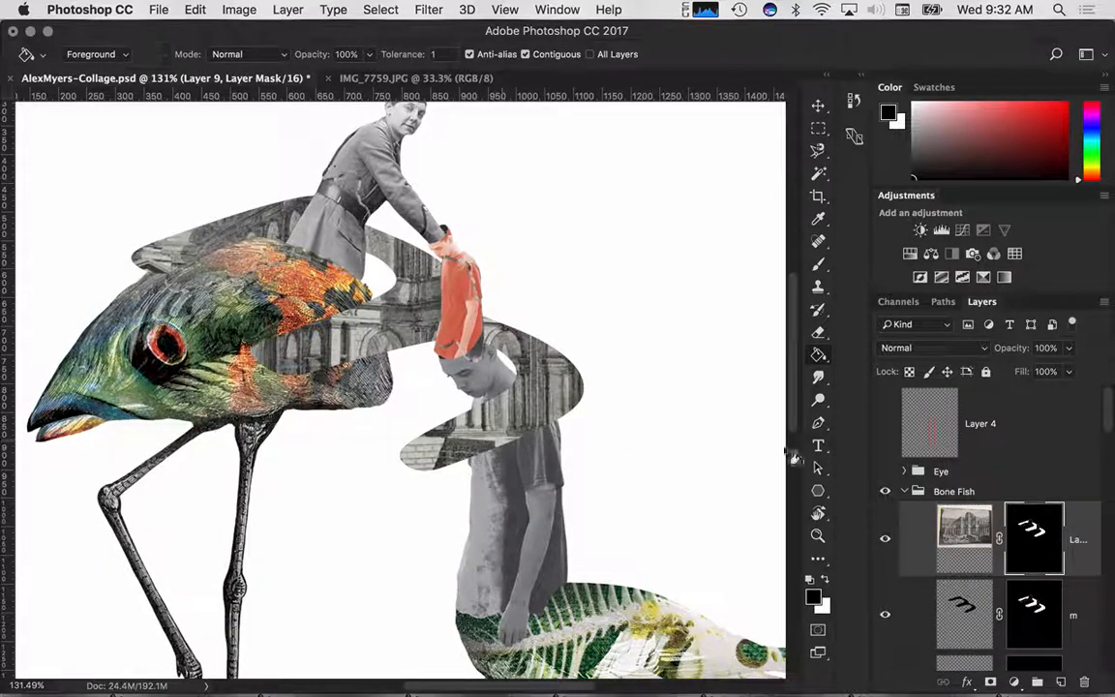
click(900, 347)
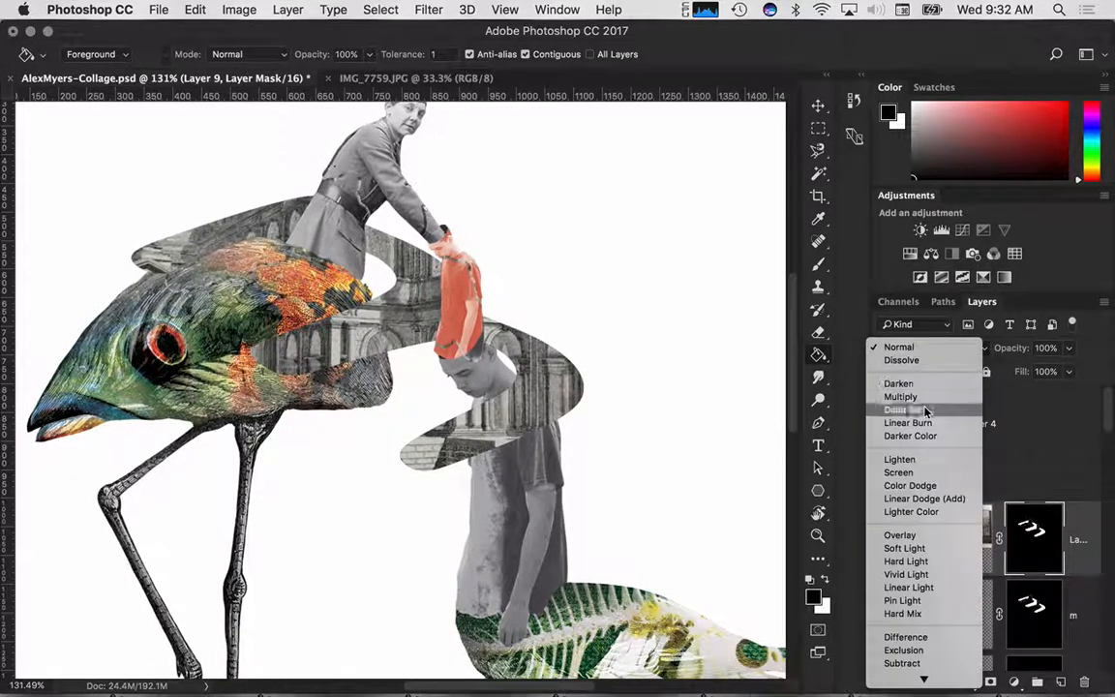
click(909, 574)
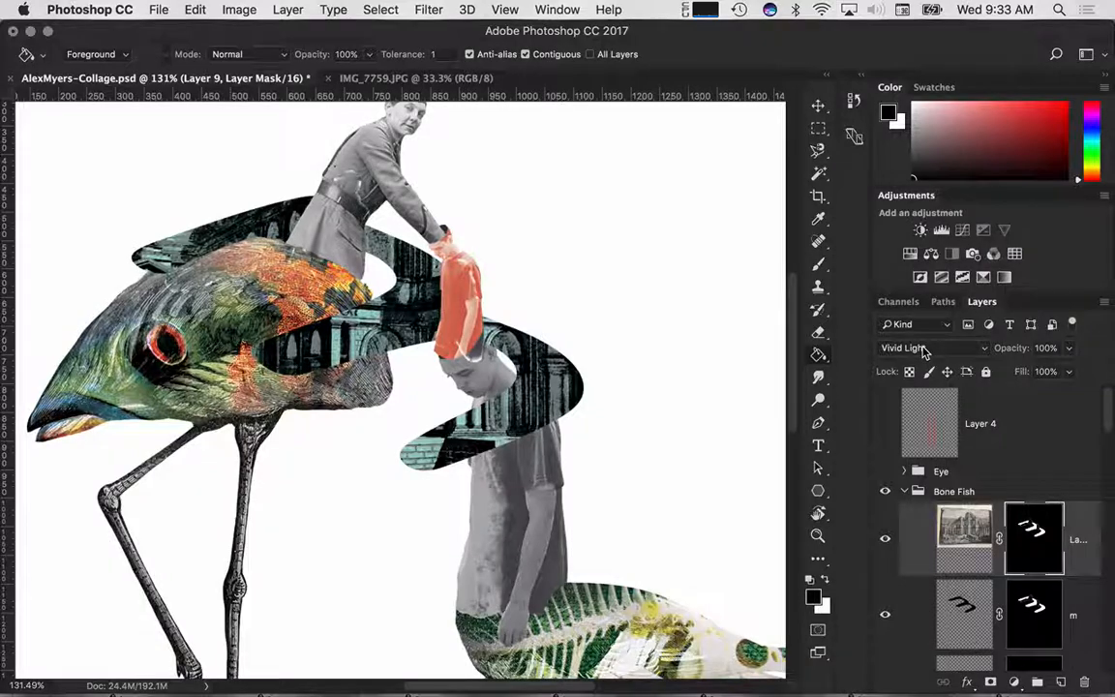
Switch to Safari and open the Elements of Composition announcement on the course page.
key(super+Tab)
key(super+Tab)
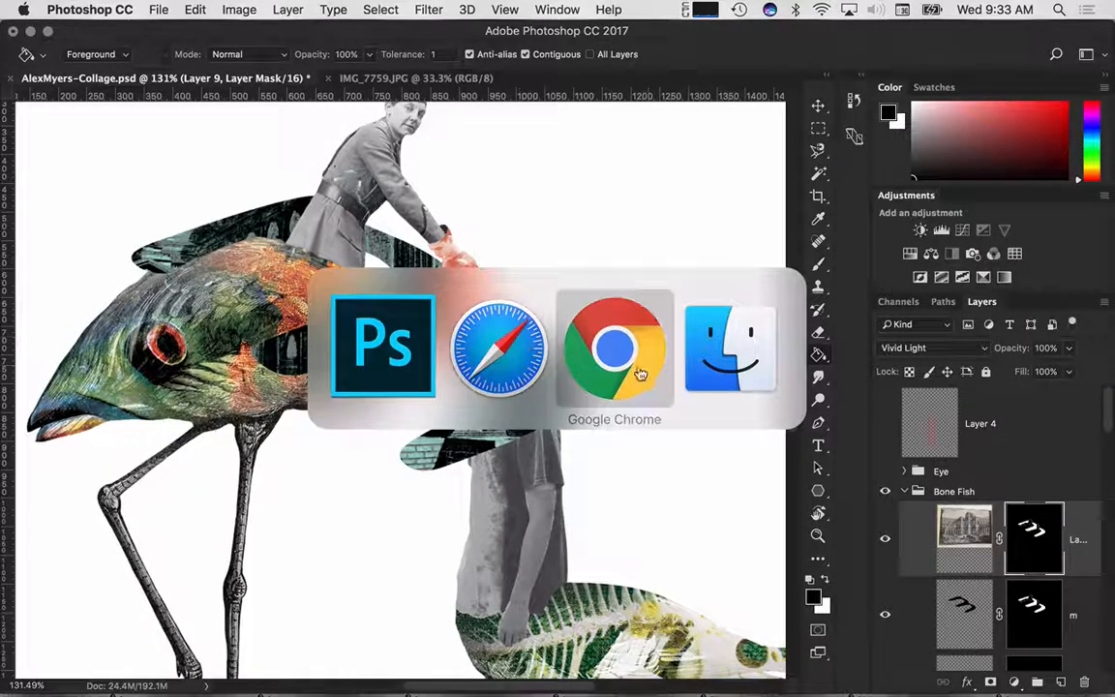
super+click(523, 335)
click(356, 224)
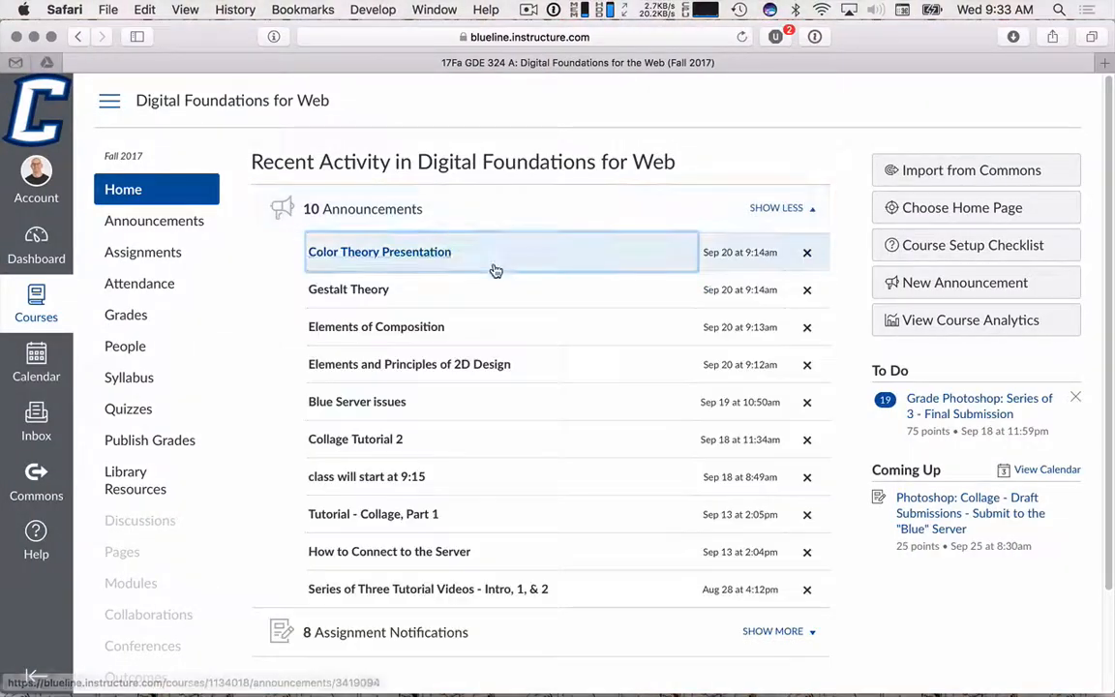
click(363, 331)
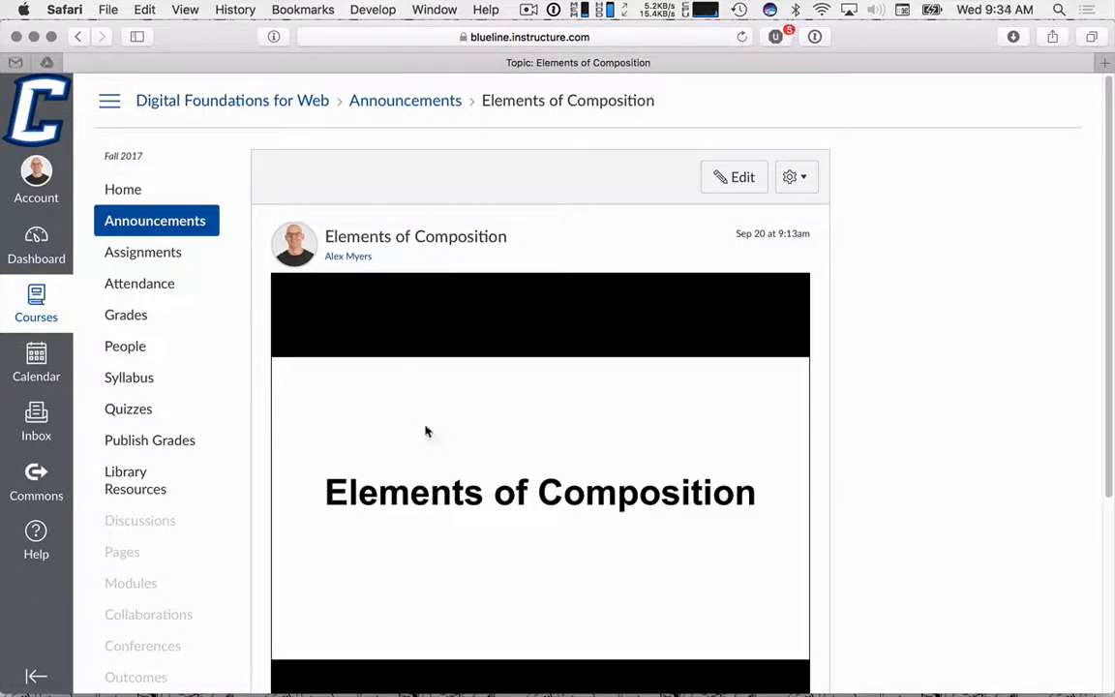
Page through the opening slides of the Elements of Composition presentation.
scroll(818, 391, down, 5)
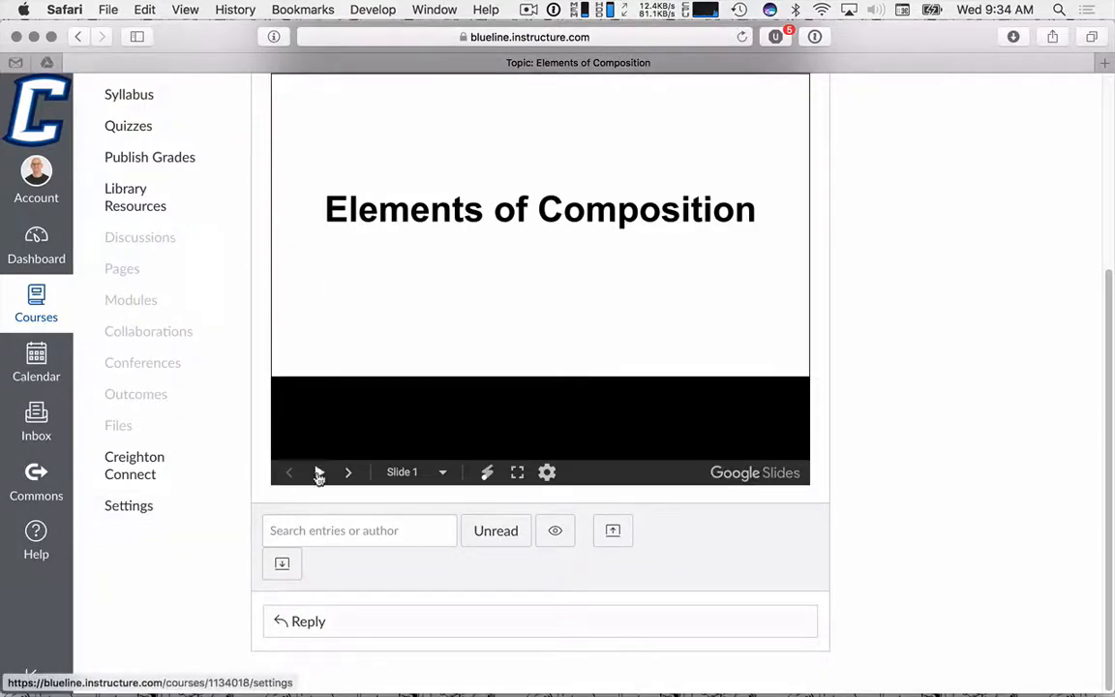
click(346, 472)
click(347, 472)
click(346, 472)
click(346, 472)
click(346, 472)
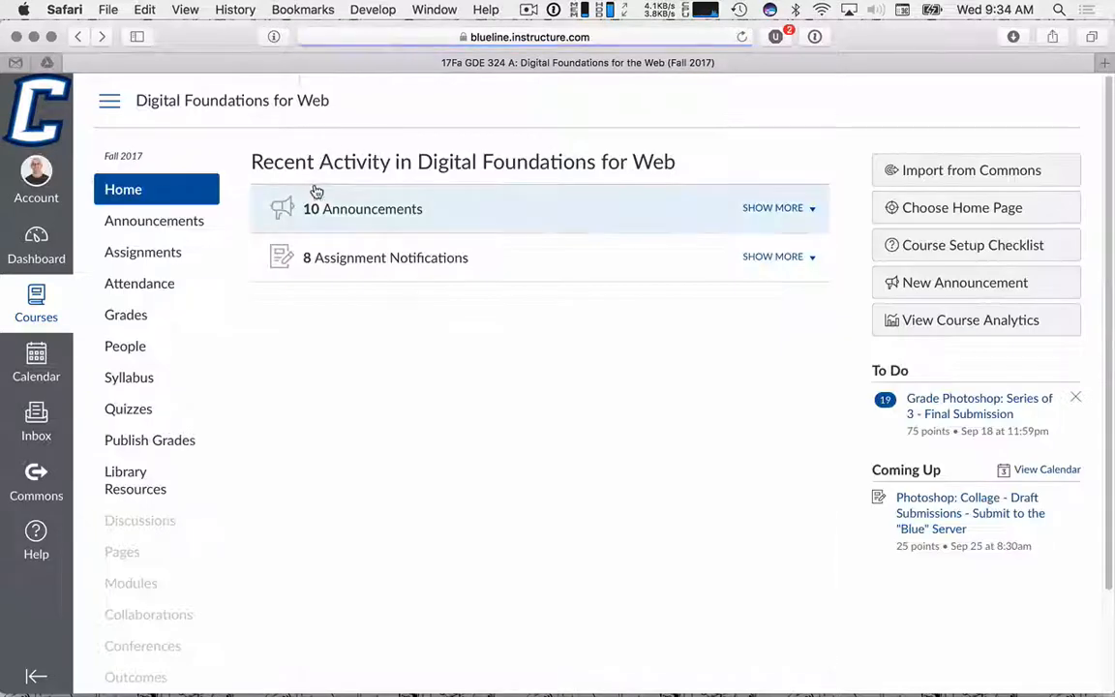
Open the Elements and Principles of 2D Design announcement and advance its presentation to the Elements of Design slide.
click(330, 217)
click(393, 371)
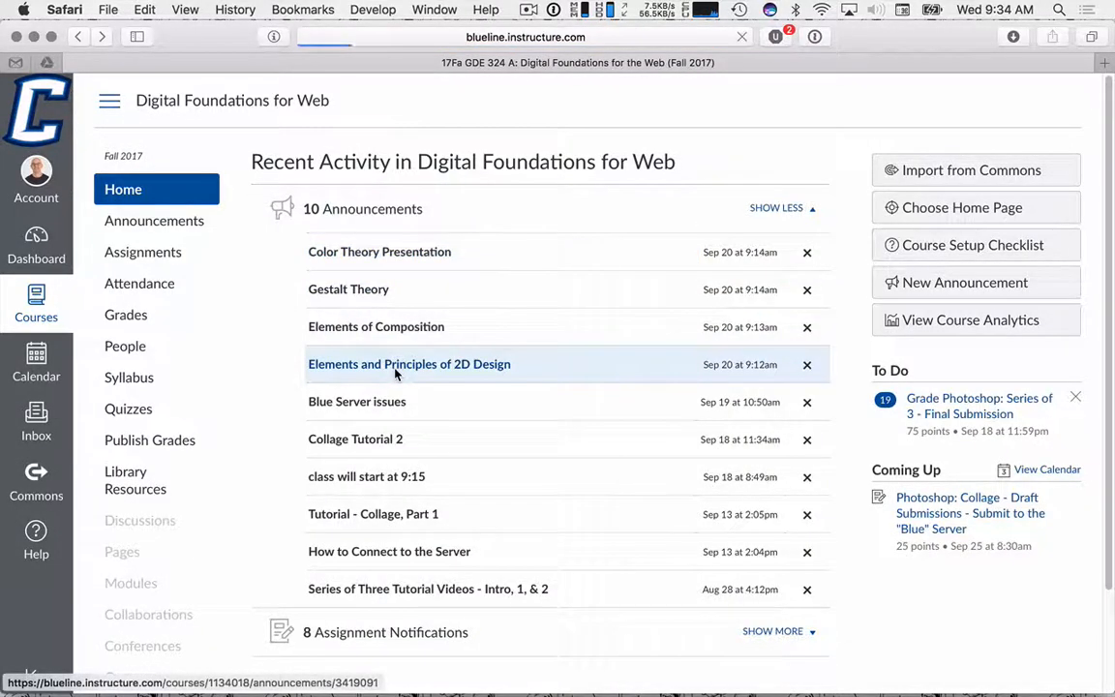
scroll(432, 358, down, 5)
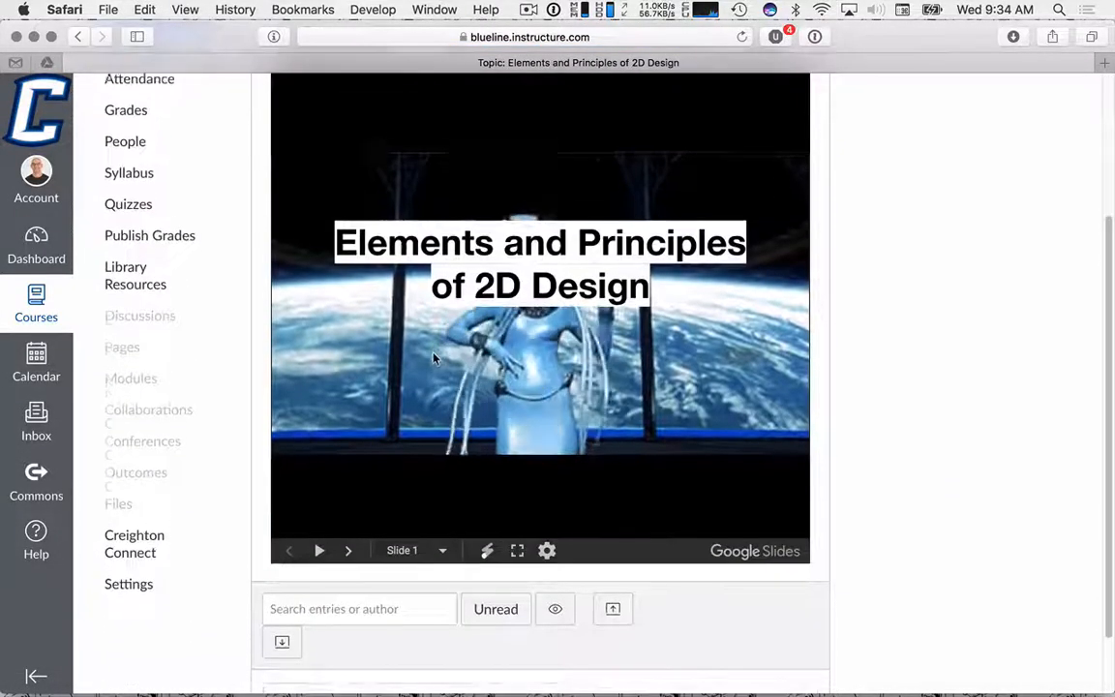
click(348, 559)
click(348, 559)
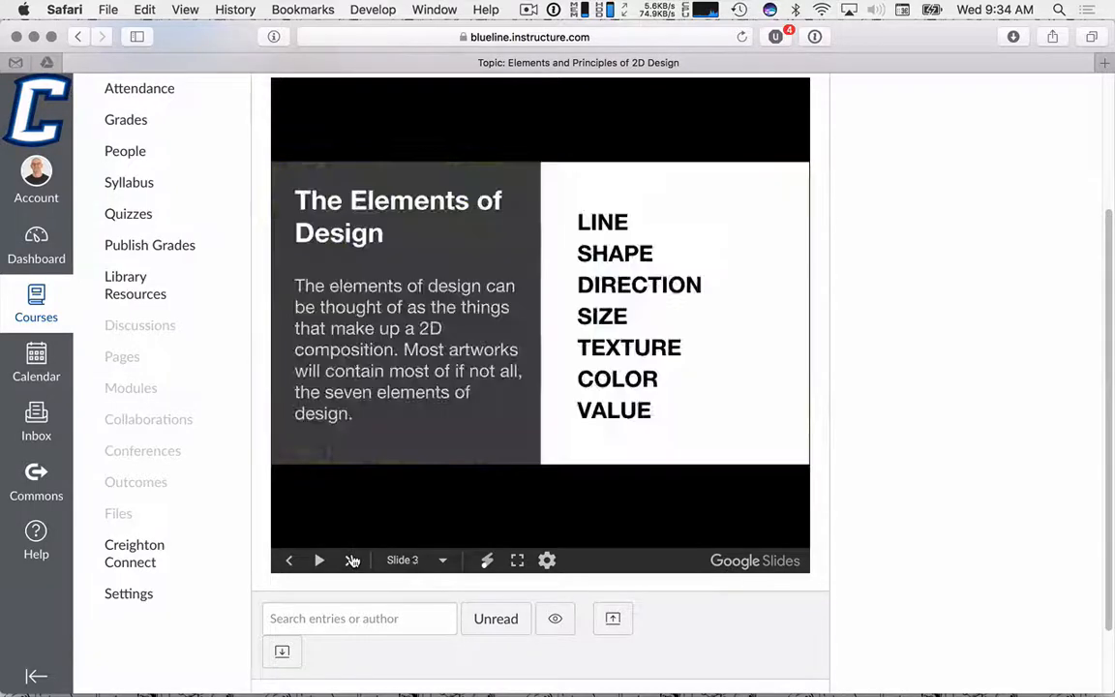
Go through the design element and principle slides as far as the Contrast slide.
click(443, 561)
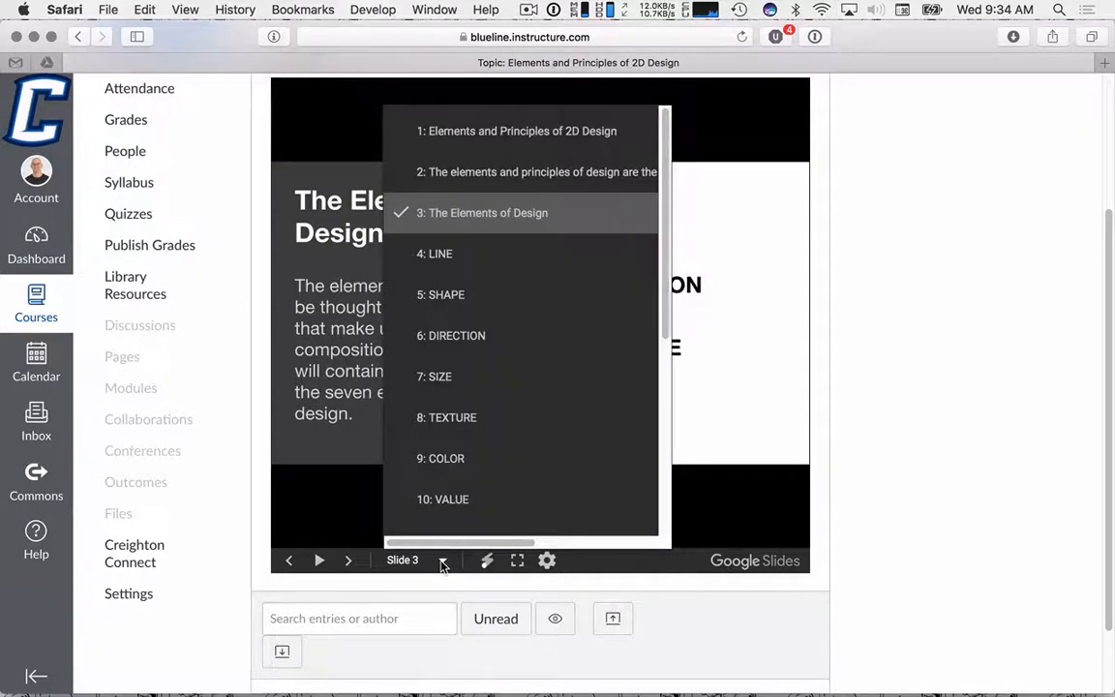
click(350, 564)
click(349, 563)
click(349, 563)
click(349, 563)
click(350, 563)
click(350, 564)
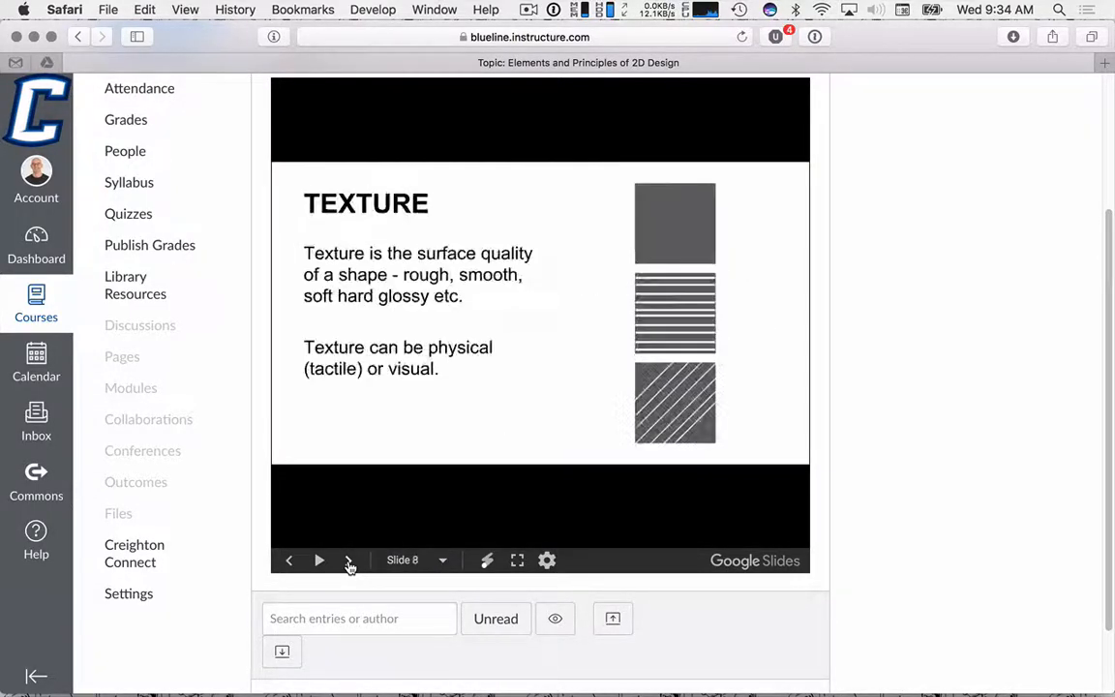
click(350, 563)
click(350, 563)
click(349, 563)
click(349, 563)
click(349, 563)
click(349, 563)
click(349, 563)
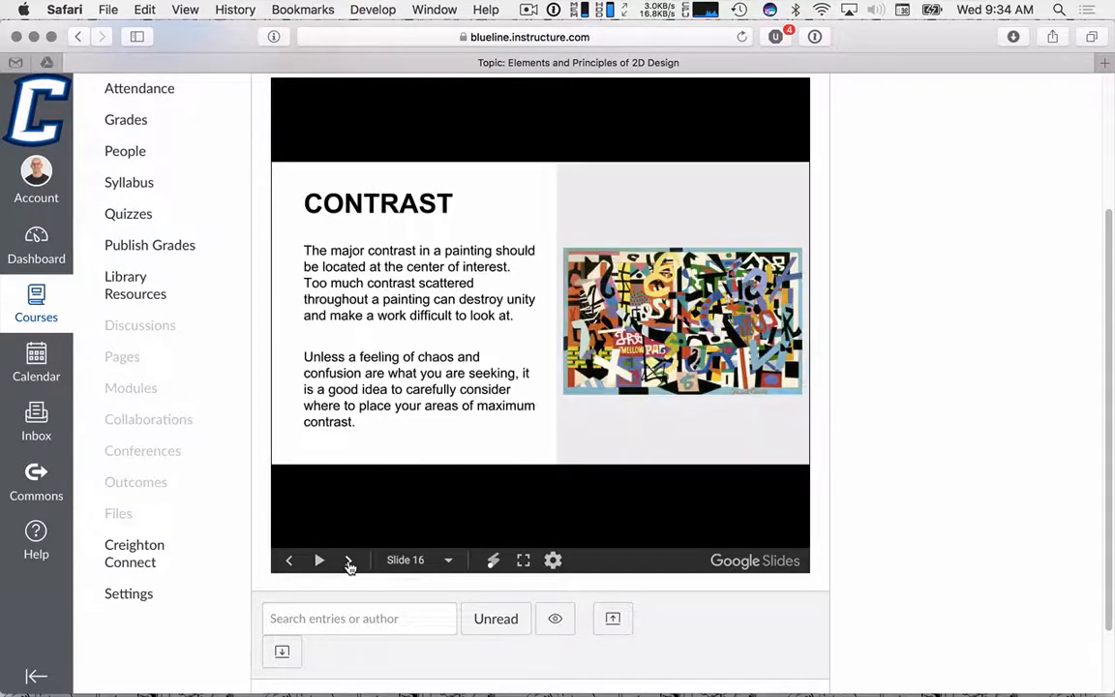
click(349, 563)
click(287, 561)
click(287, 560)
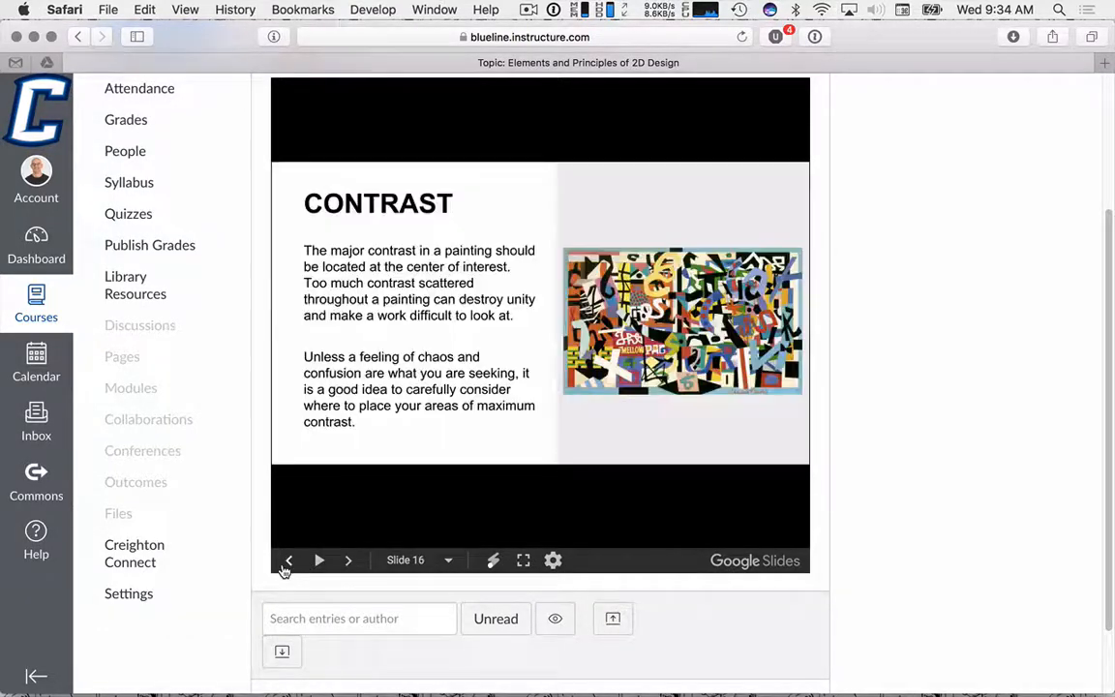
Examine the painting on the Contrast slide up close for its use of contrast.
scroll(647, 339, up, 3)
scroll(647, 338, down, 3)
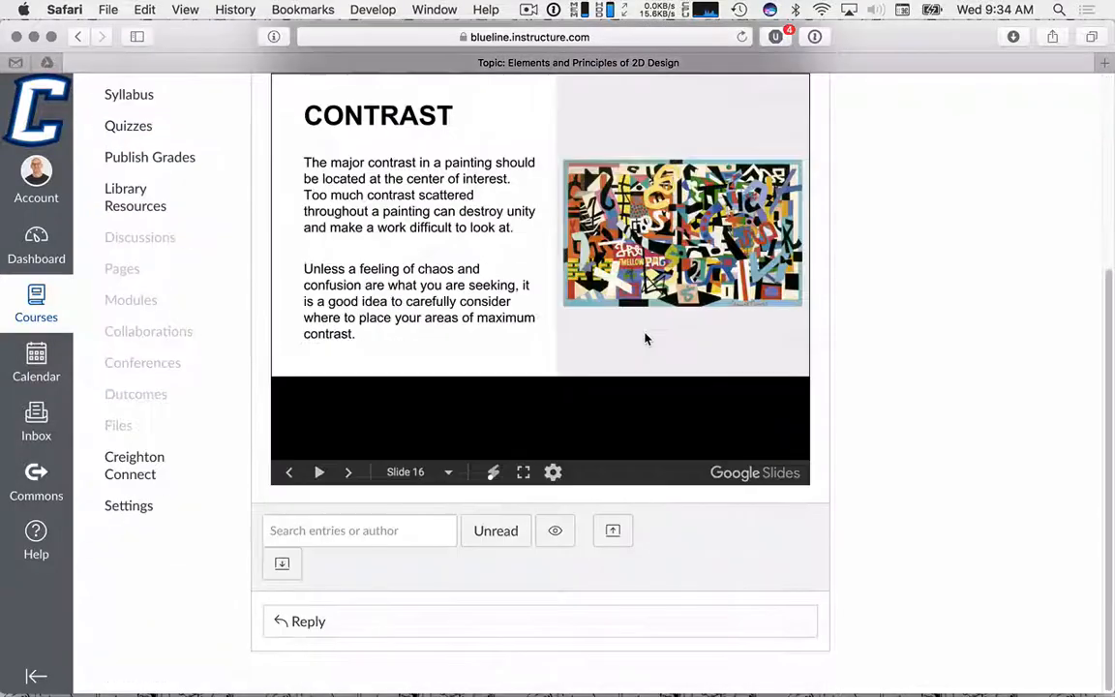
scroll(647, 338, up, 3)
scroll(647, 338, down, 3)
scroll(647, 339, up, 5)
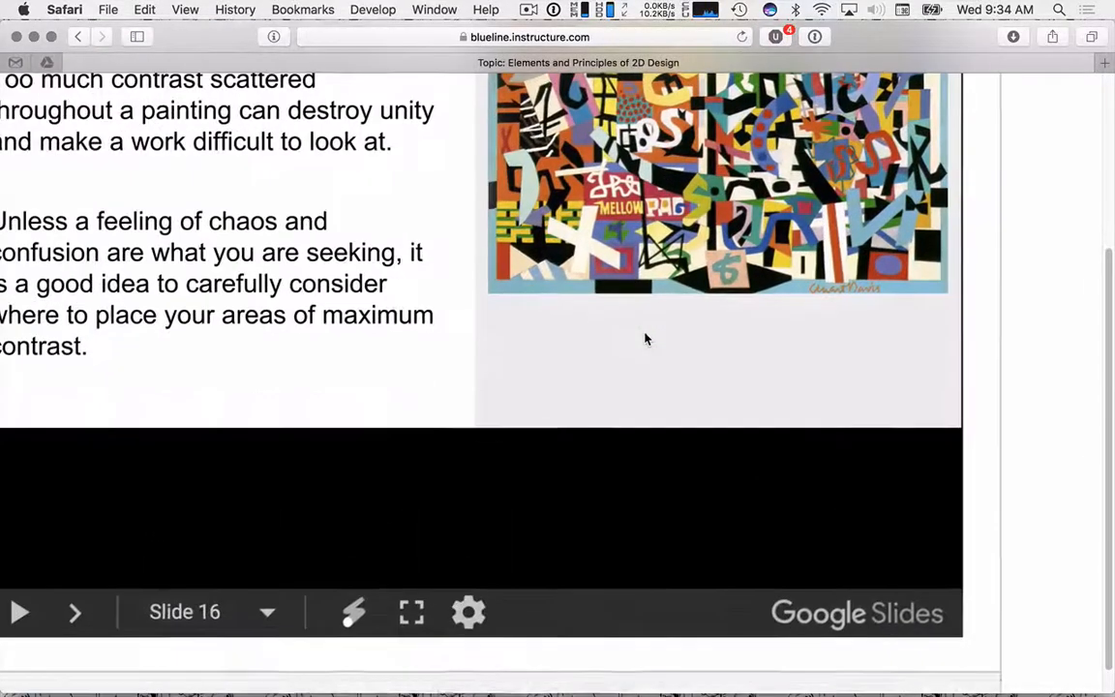
scroll(646, 338, up, 4)
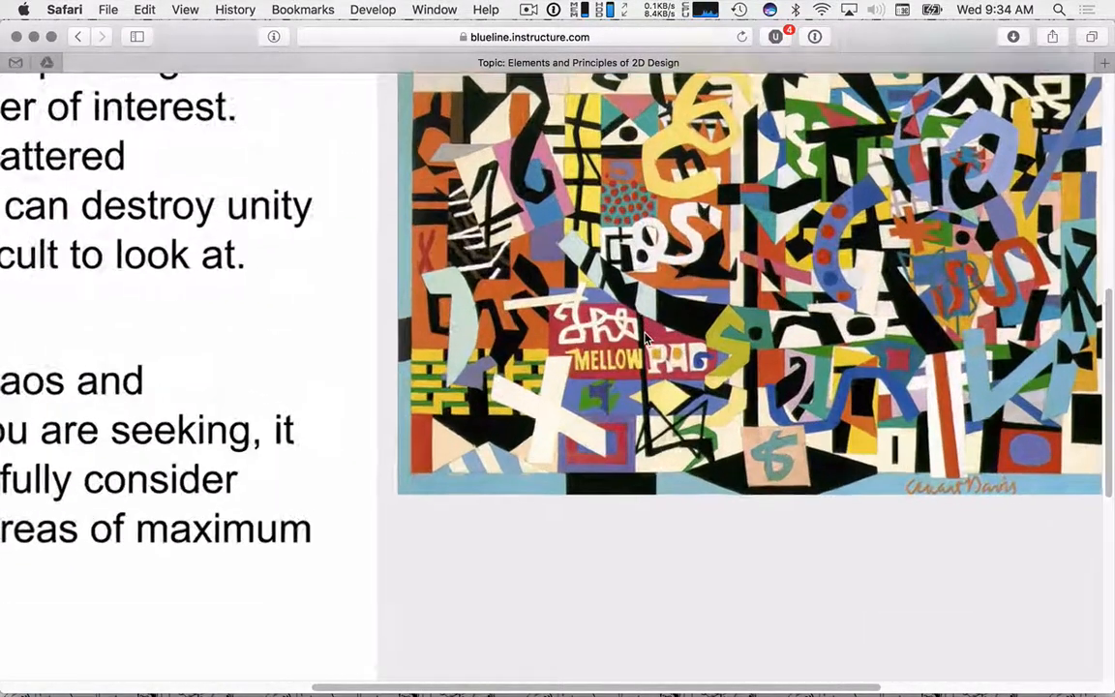
scroll(647, 338, right, 3)
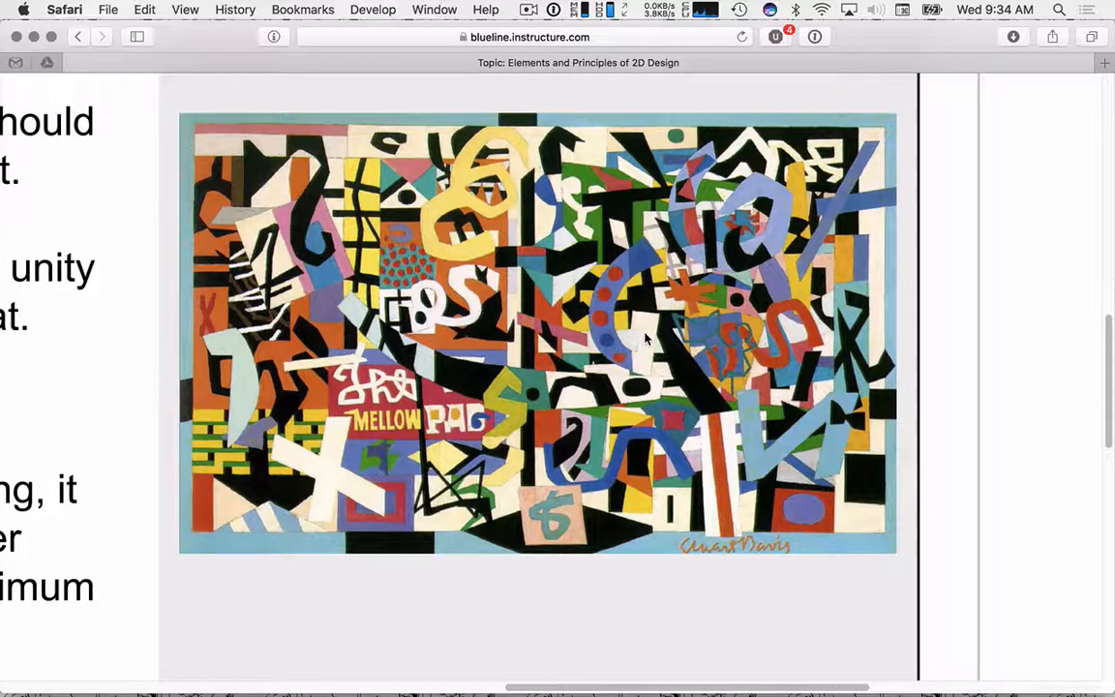
scroll(644, 338, down, 8)
scroll(645, 338, down, 5)
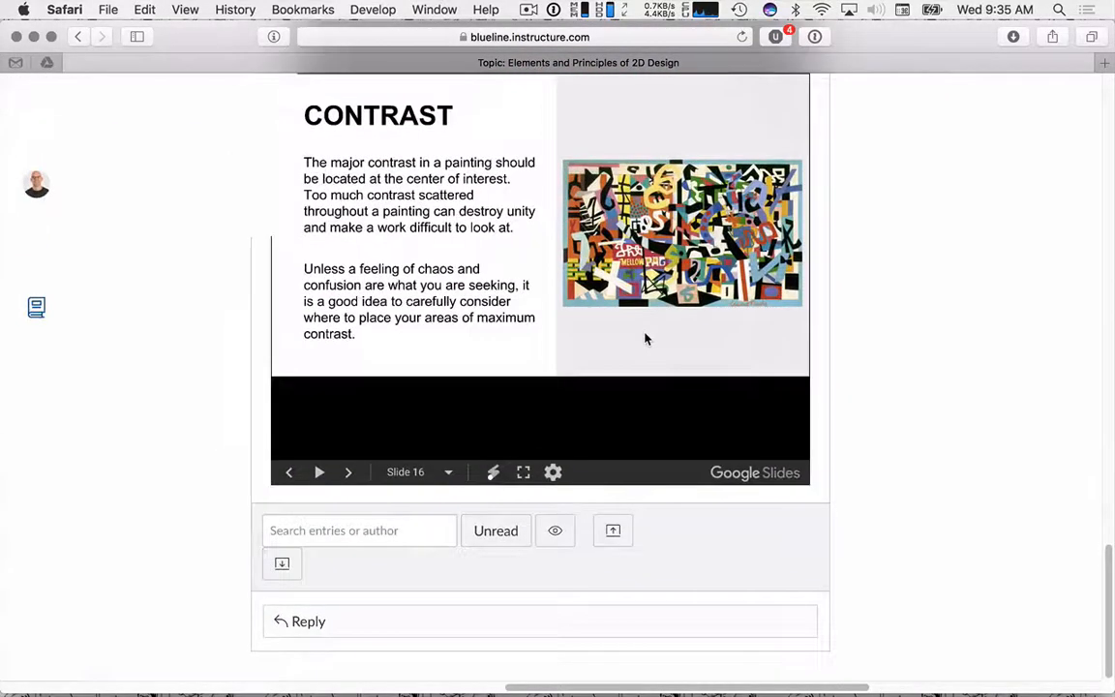
Switch back to Photoshop and group the masked engraving layer with the m layer.
key(super+shift+backslash)
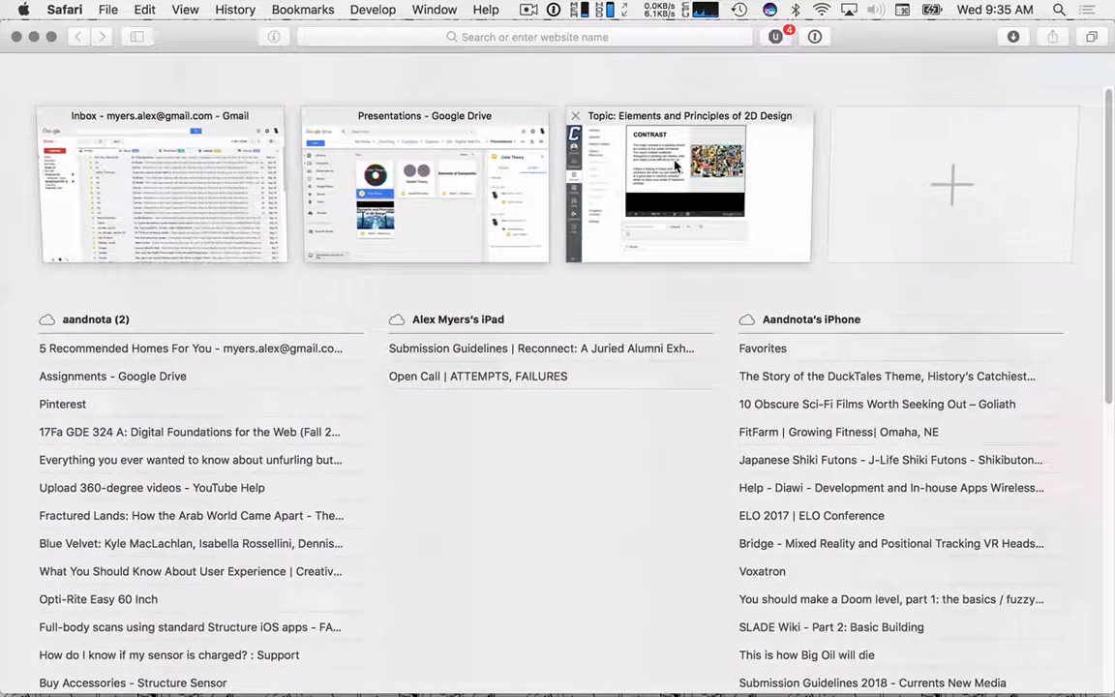
key(super+Tab)
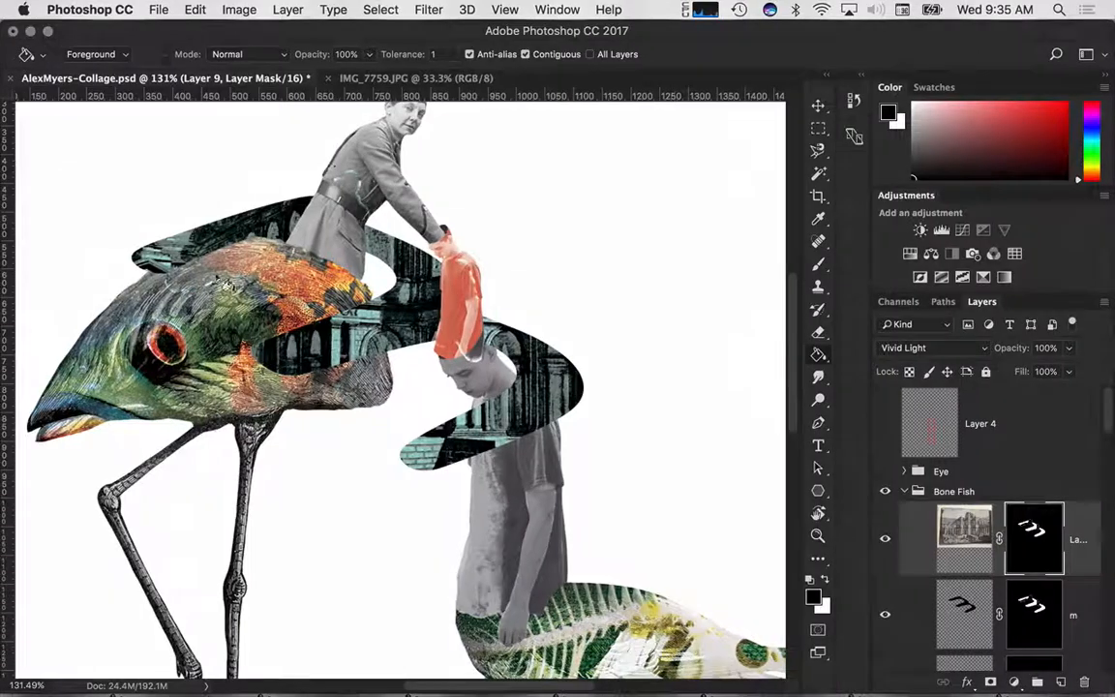
scroll(423, 177, up, 5)
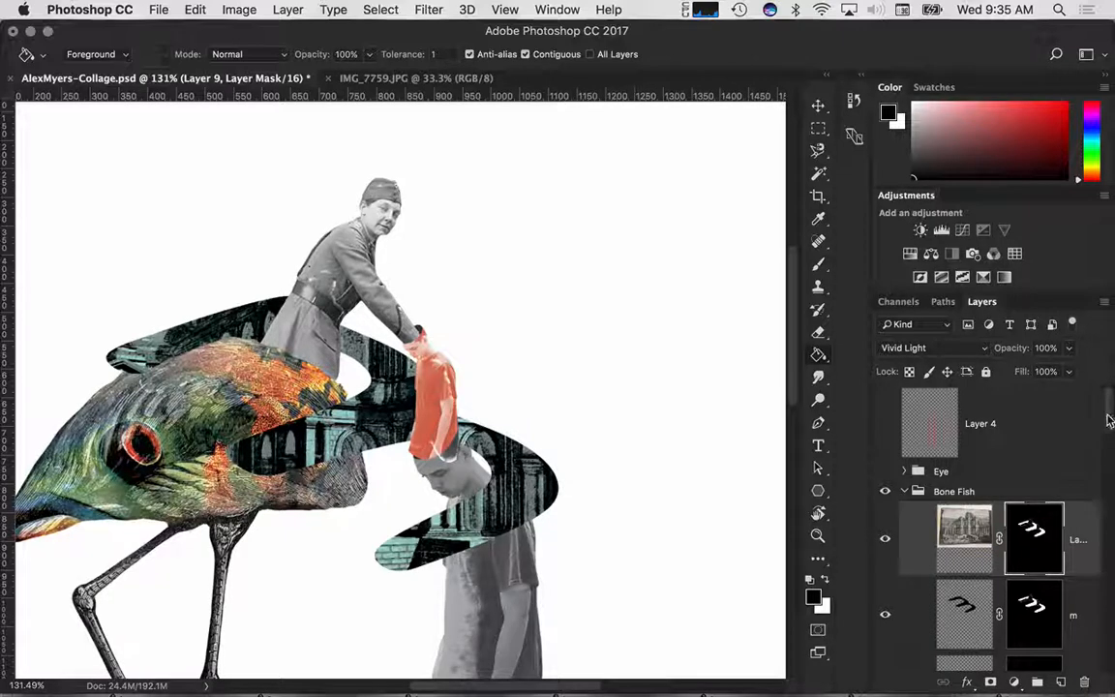
scroll(1088, 443, down, 5)
scroll(1091, 453, up, 4)
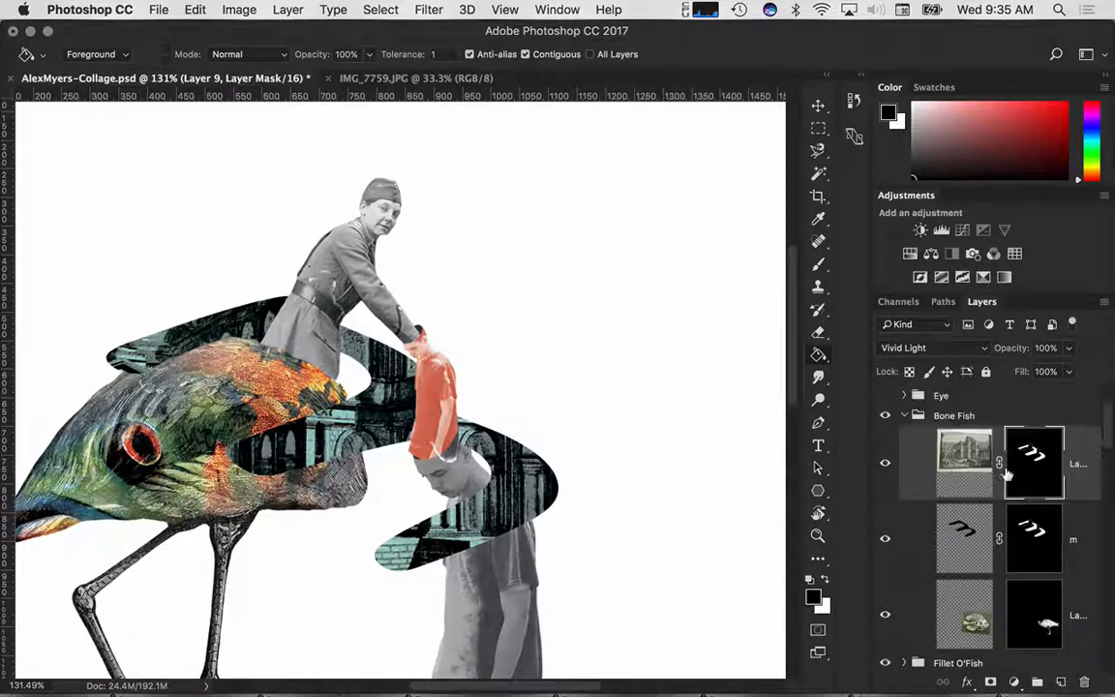
shift+click(1028, 547)
drag(1028, 670, 1035, 679)
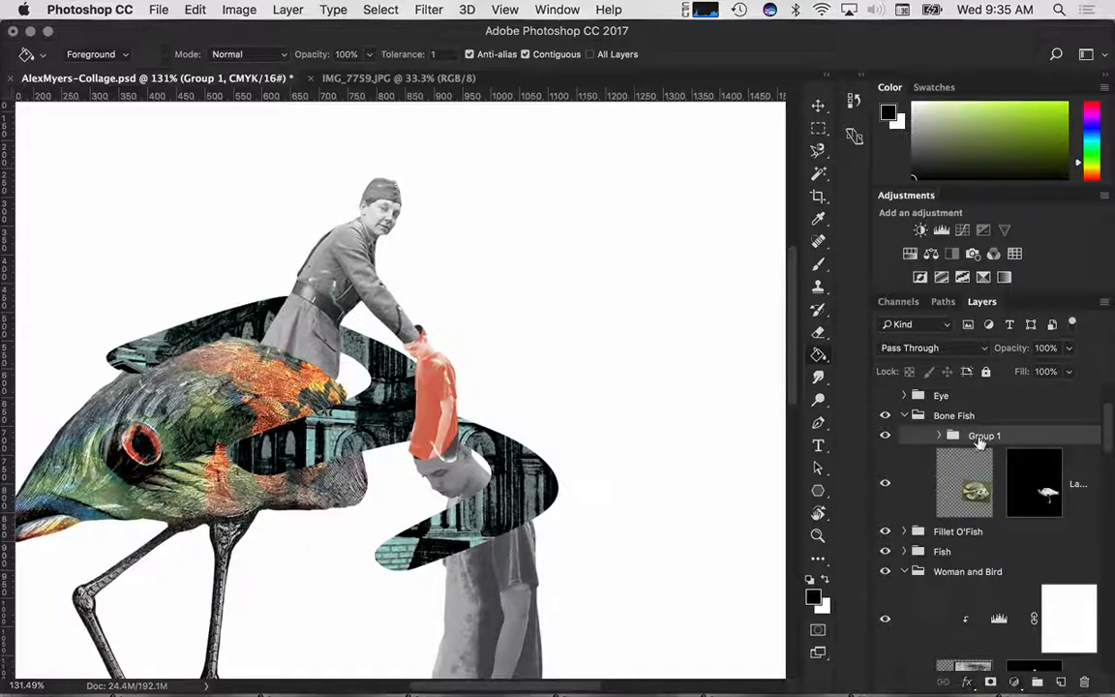
Rename the new group Text, move it out to directly above the Bone Fish group, and collapse Bone Fish.
double_click(982, 436)
text(Text)
key(Return)
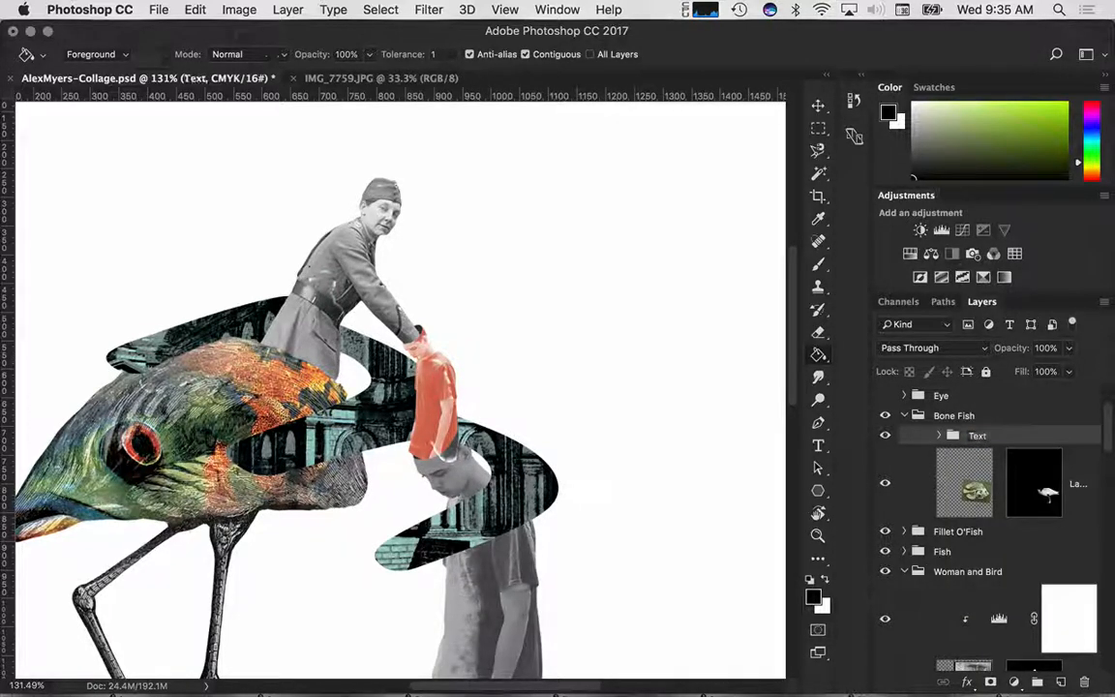
drag(986, 437, 954, 416)
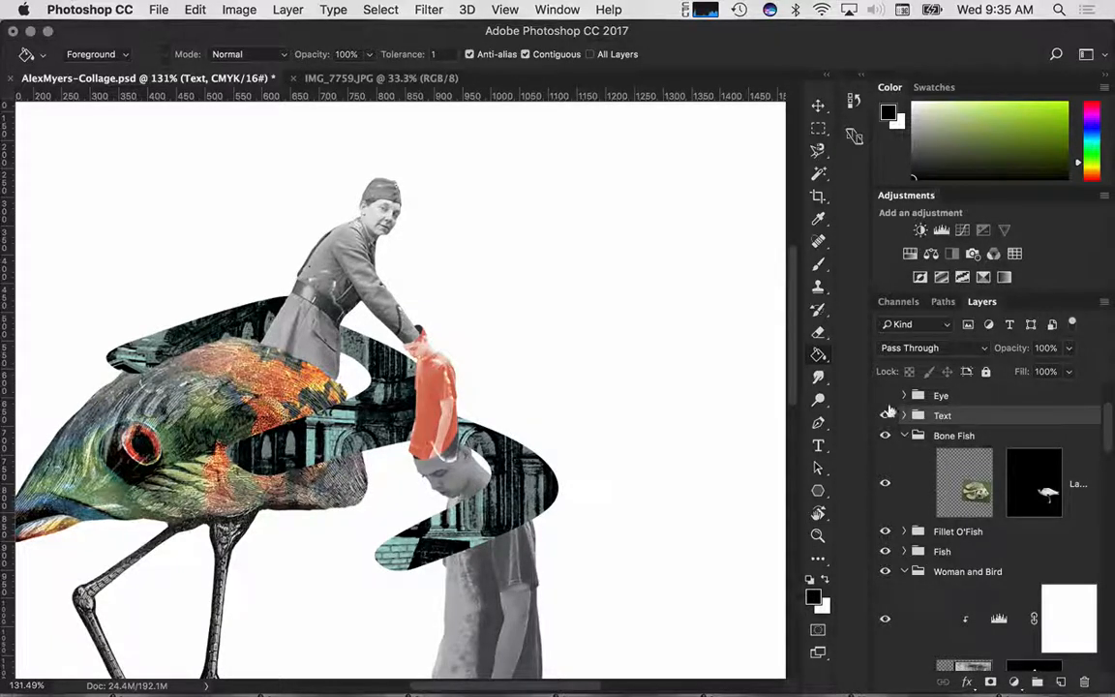
click(905, 437)
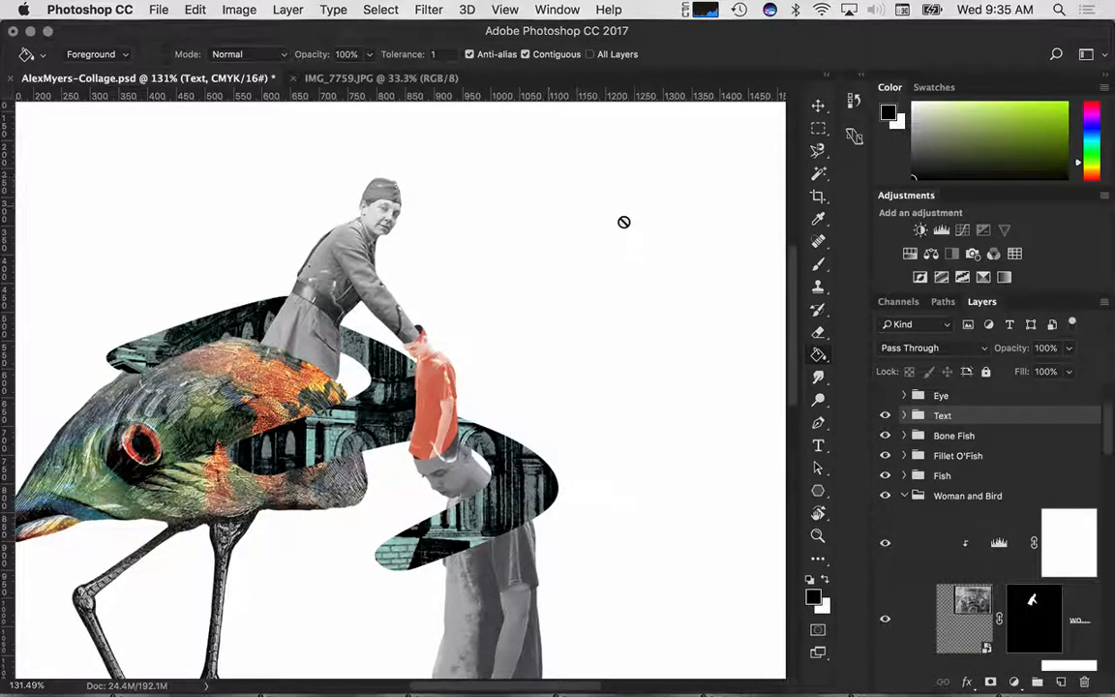
Add the text "thing" in the empty white area beside the uniformed woman.
key(t)
click(483, 204)
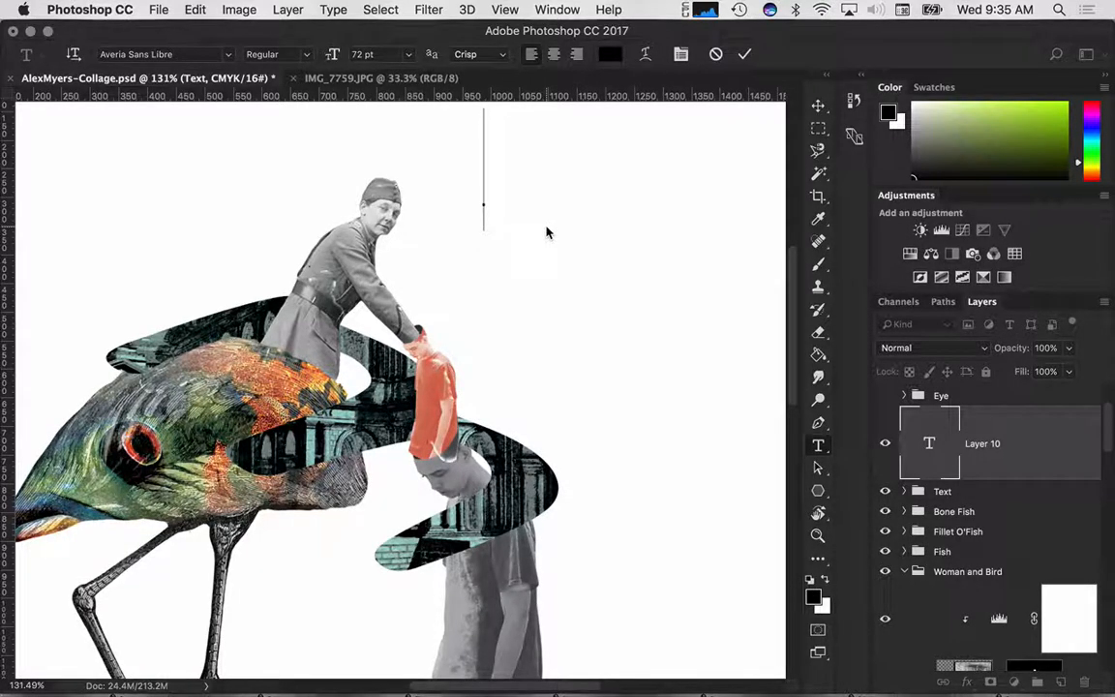
text(thing)
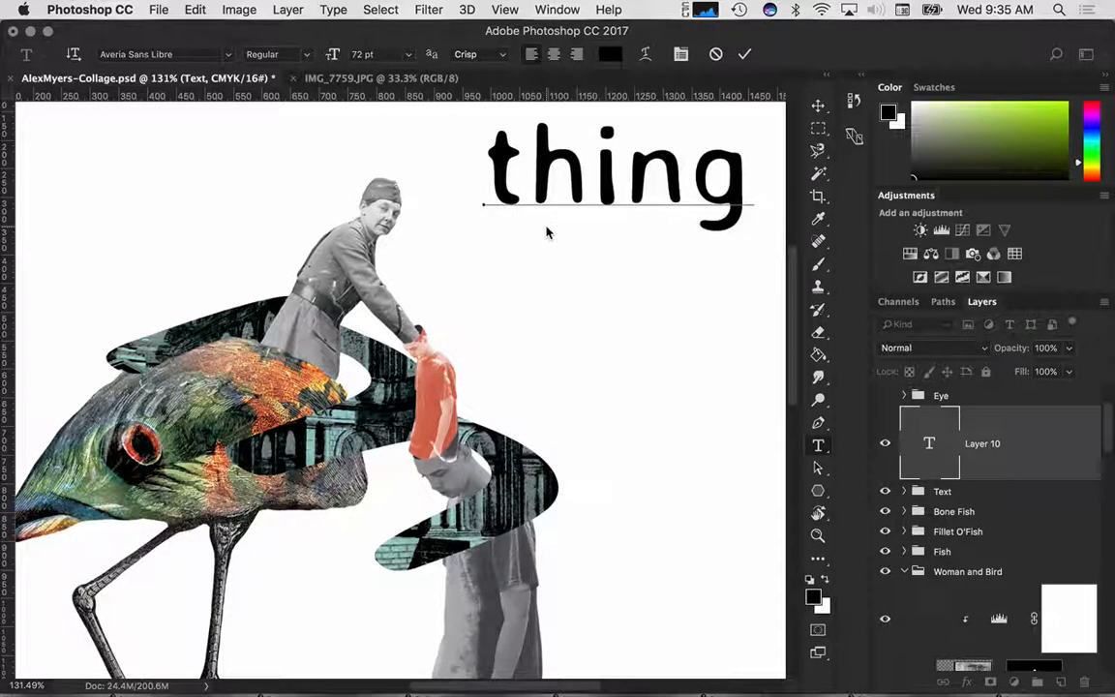
Try the wording "a thin" in the new text, and restore it to "thing".
key(BackSpace)
key(BackSpace)
key(BackSpace)
key(BackSpace)
key(BackSpace)
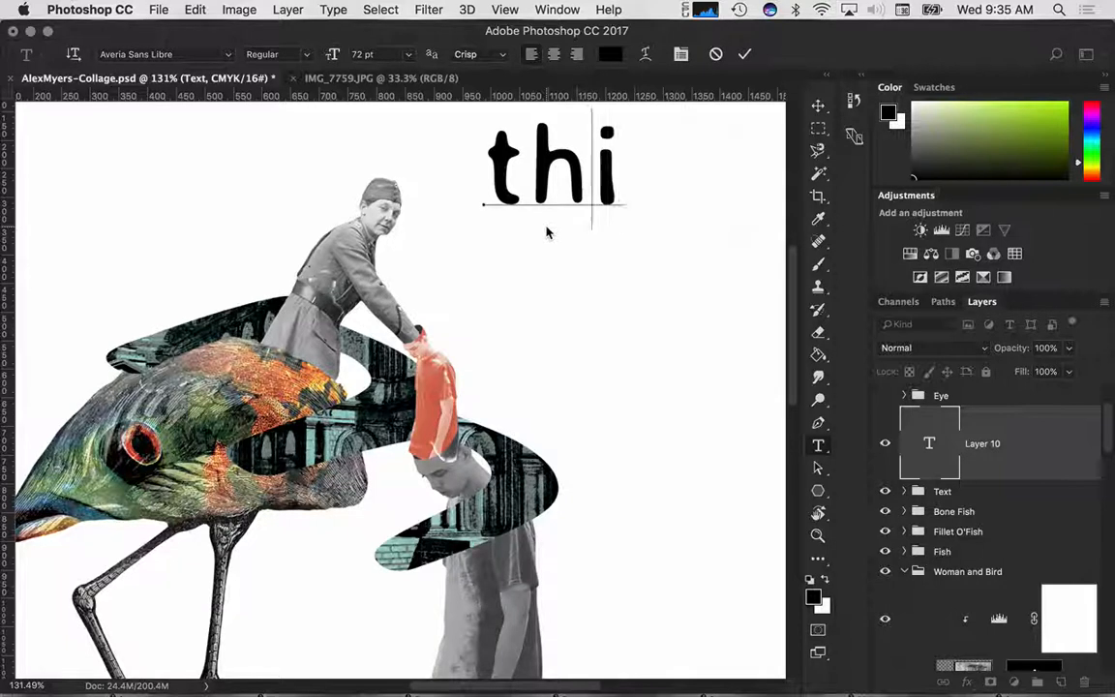
text(a thin)
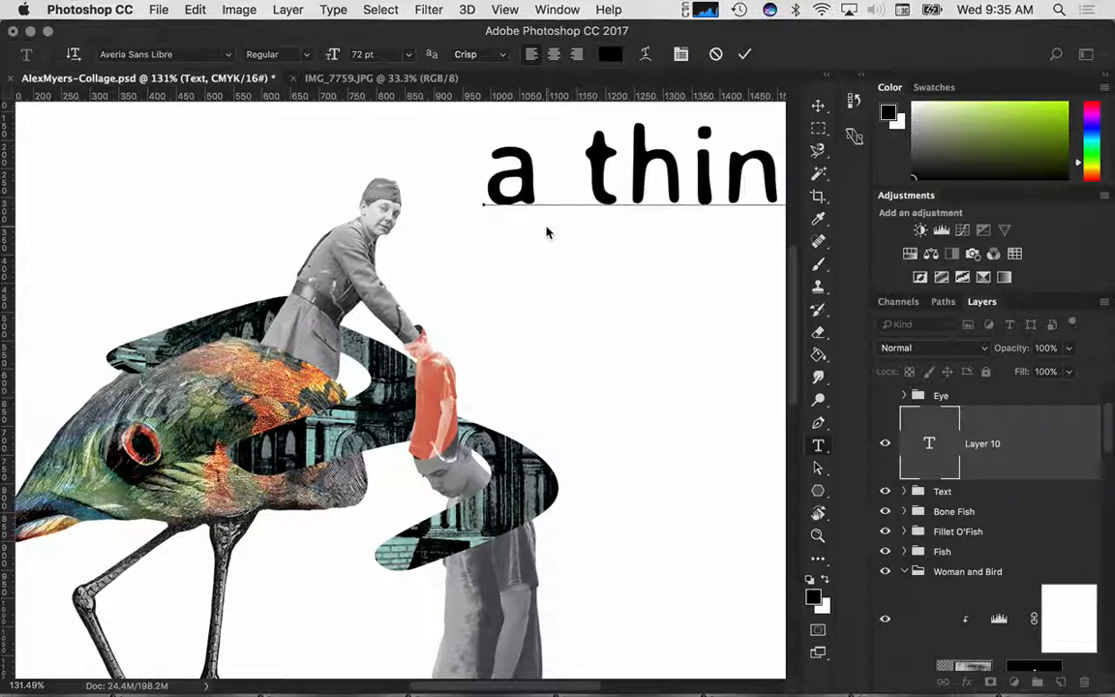
key(BackSpace)
key(BackSpace)
key(BackSpace)
key(BackSpace)
key(BackSpace)
key(BackSpace)
text(thing)
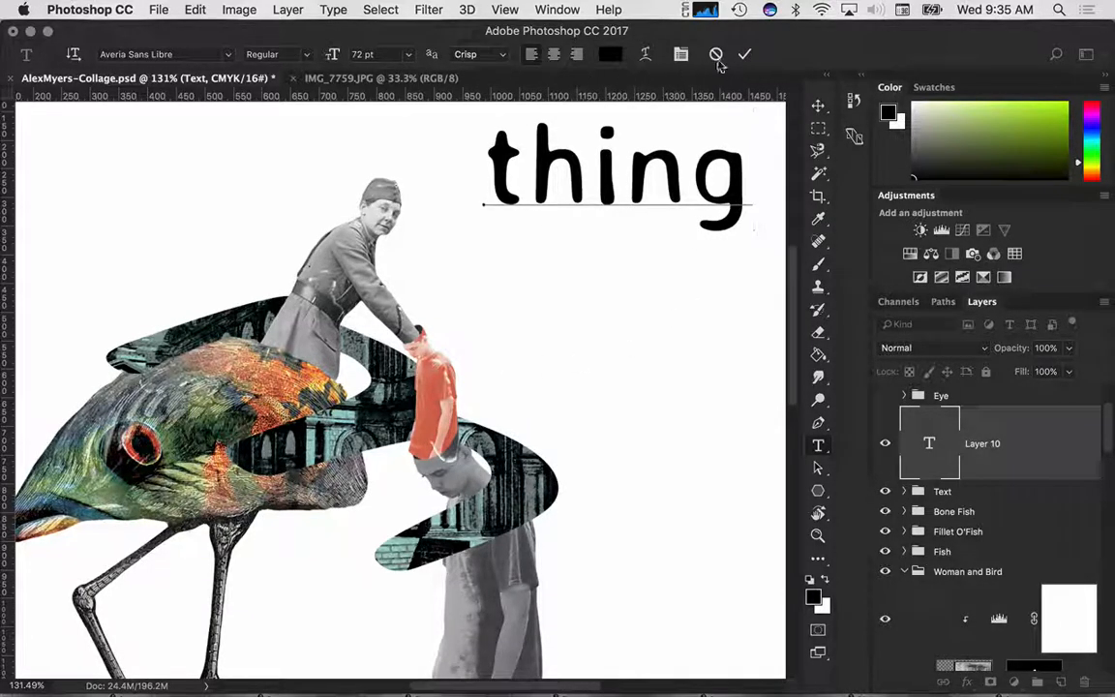
Show the character settings and try tracking -135 and kerning 0 on the thing text.
click(680, 54)
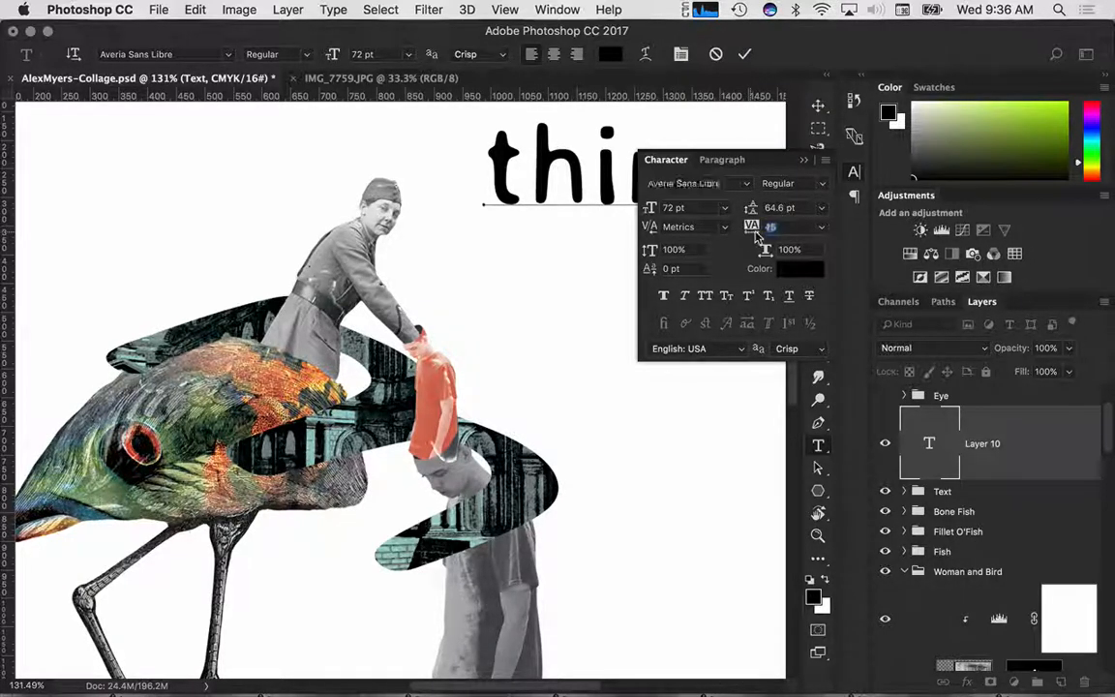
drag(753, 236, 764, 236)
drag(660, 228, 653, 235)
text(0)
key(Return)
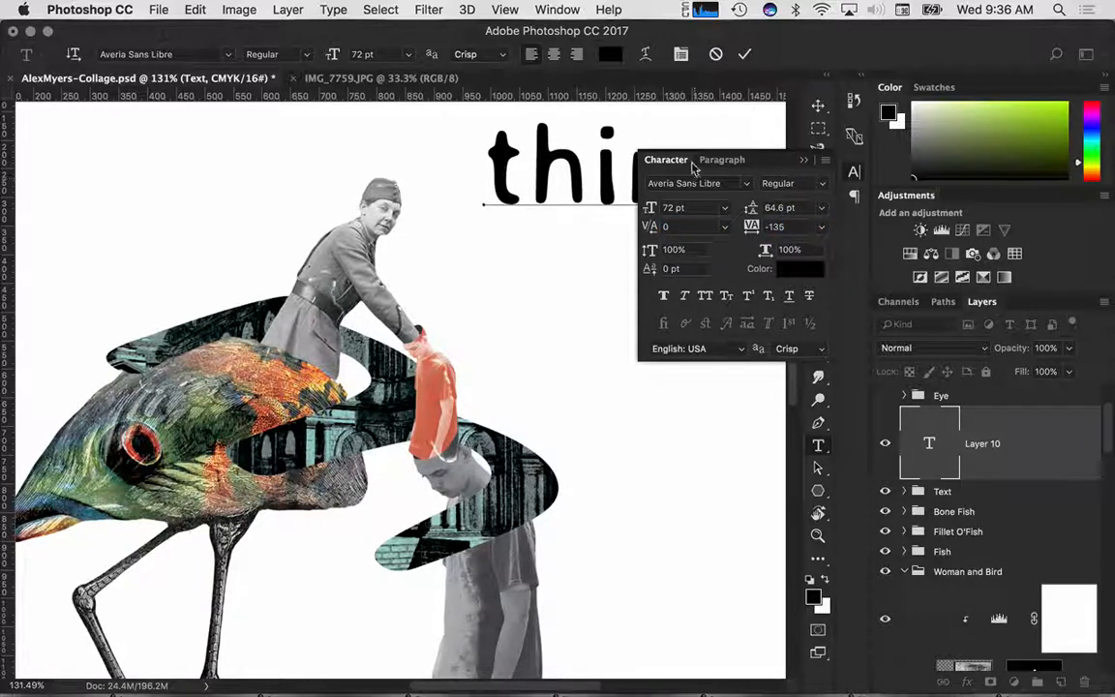
Move the character settings off the word thing and try a 123% horizontal scale and a 73 pt size.
drag(761, 161, 851, 233)
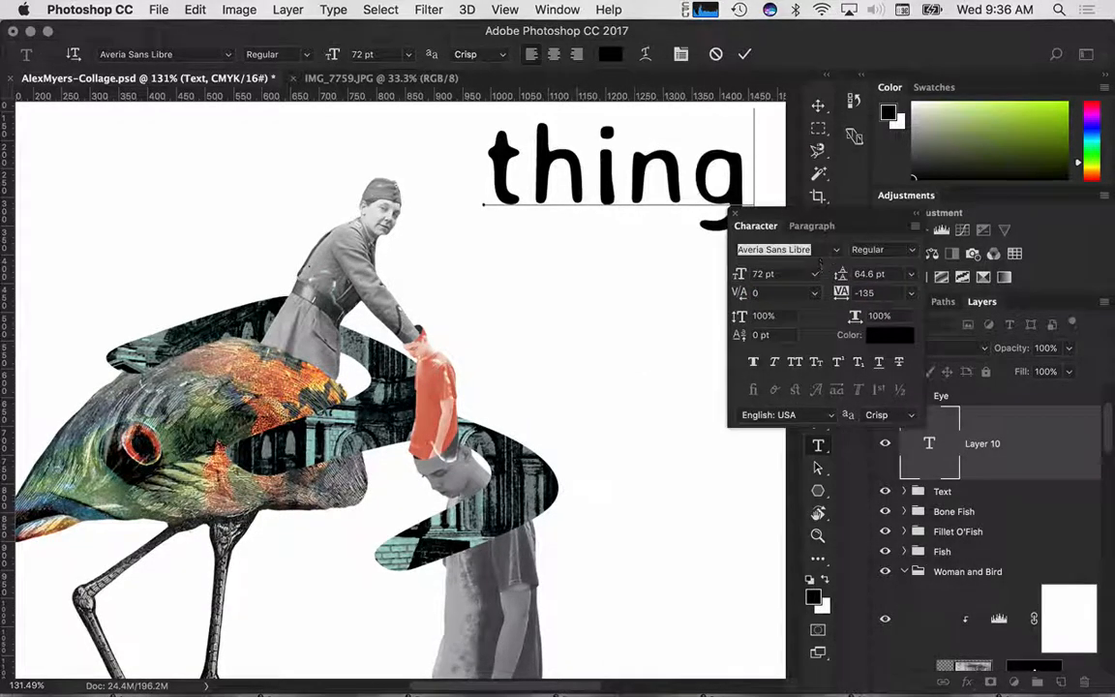
drag(848, 321, 825, 321)
text(123)
key(Return)
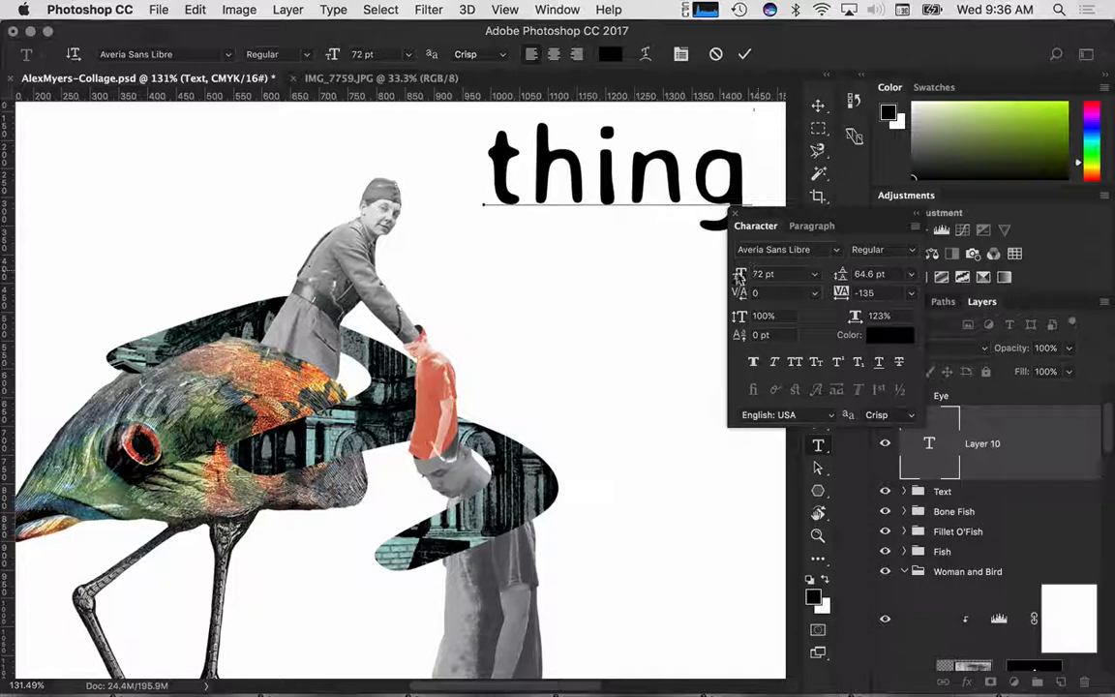
drag(743, 275, 758, 249)
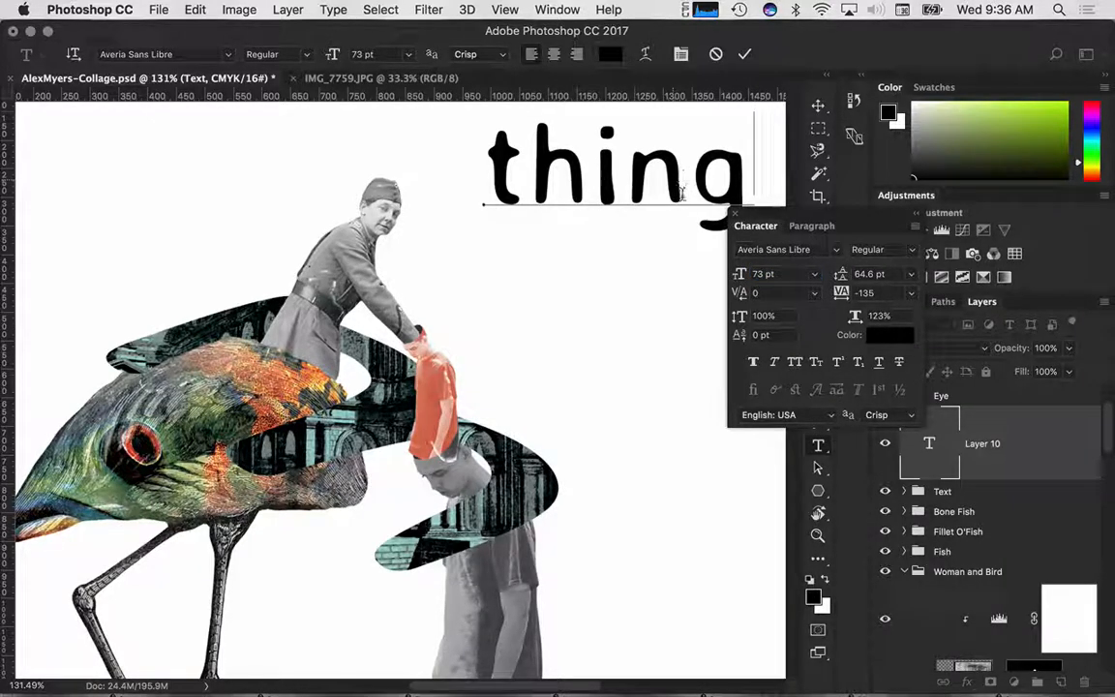
Commit the thing text, tighten its tracking to -155, and close the character settings.
key(ctrl+Return)
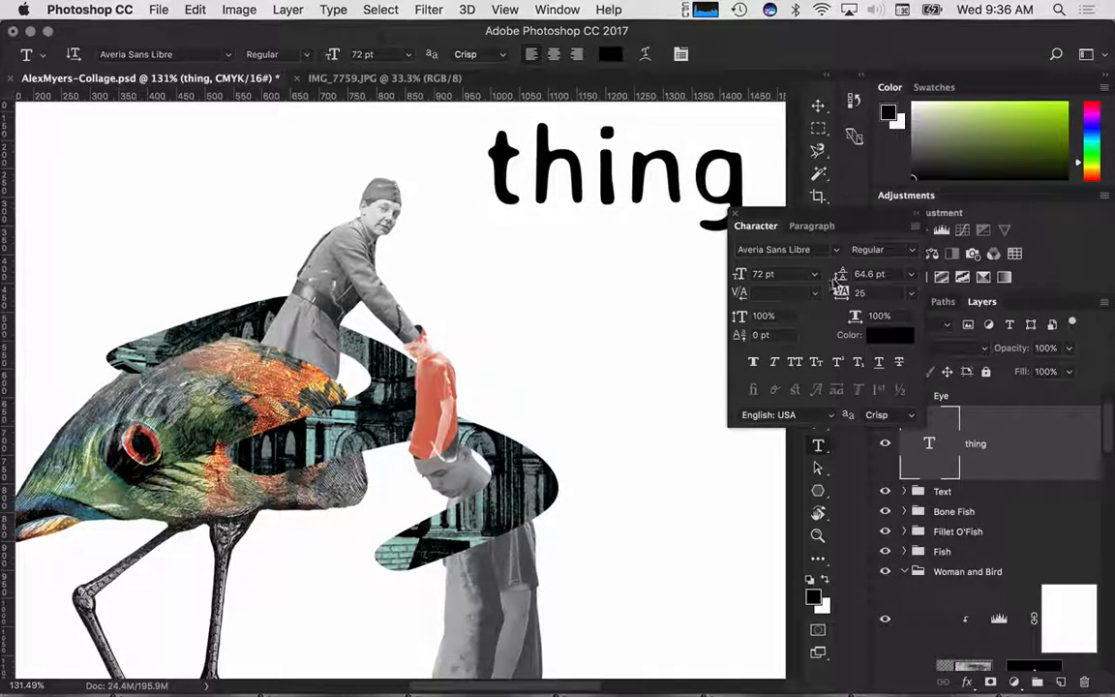
mouse_move(845, 293)
mouse_down()
mouse_move(829, 294)
mouse_move(849, 297)
mouse_up()
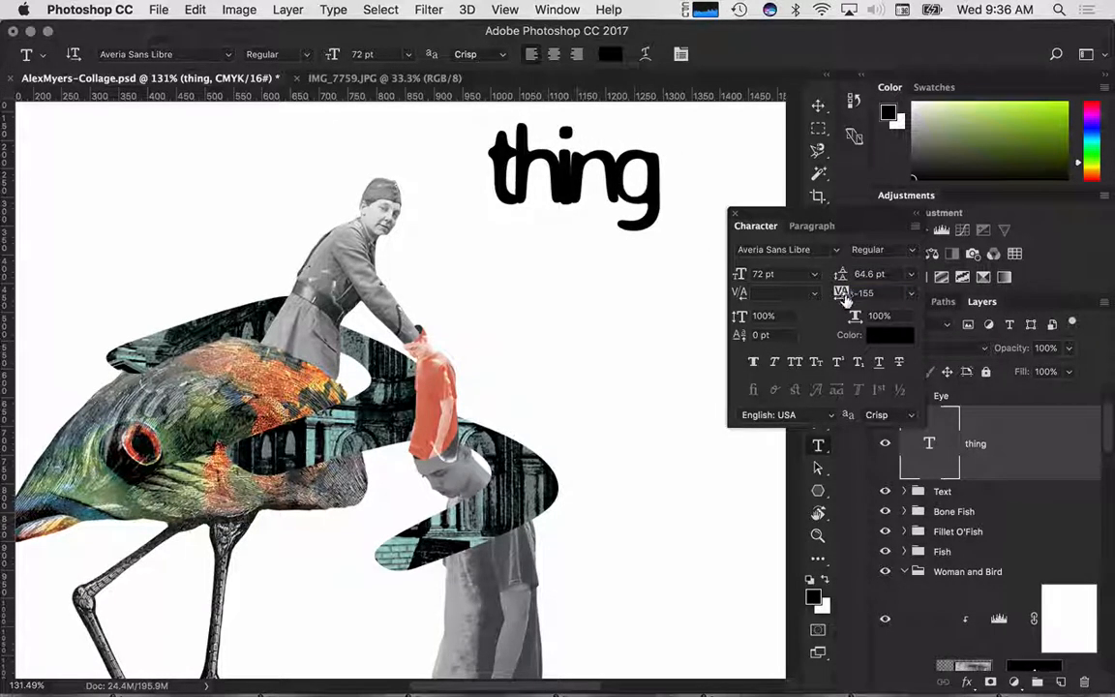
click(735, 213)
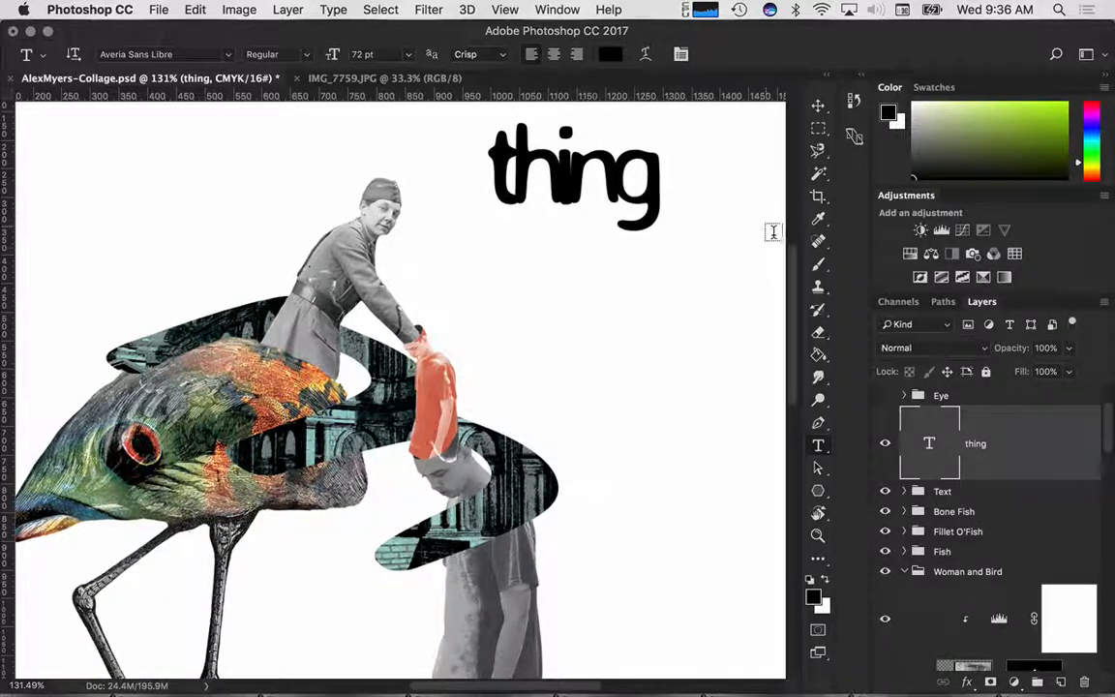
key(super+t)
right_click(585, 172)
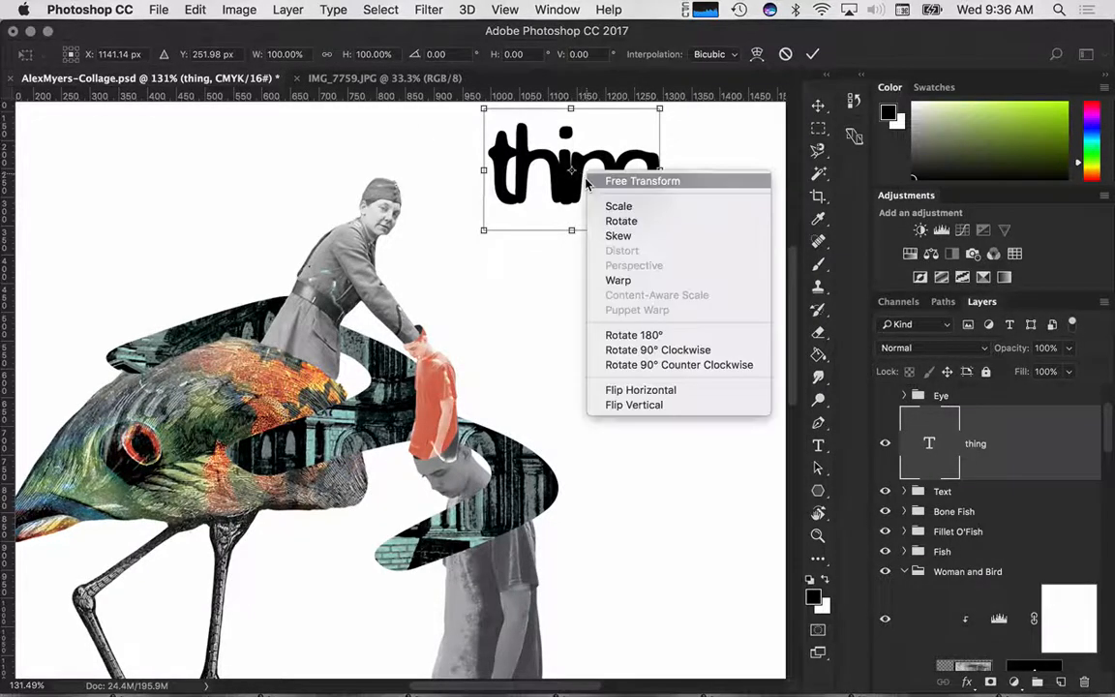
click(617, 280)
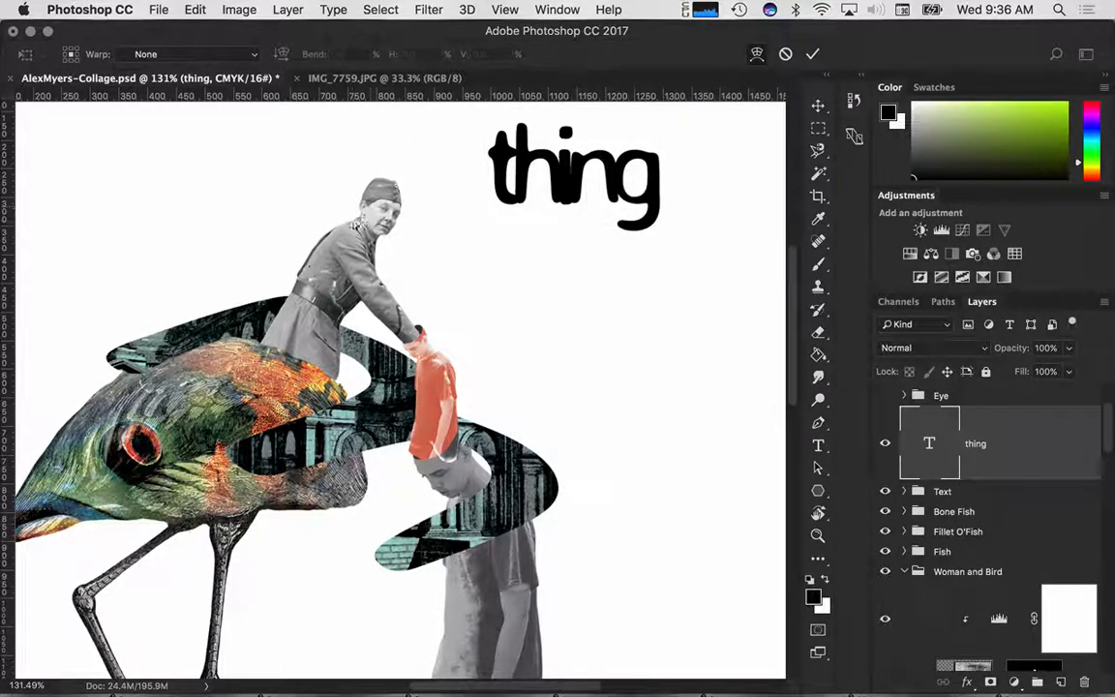
right_click(580, 191)
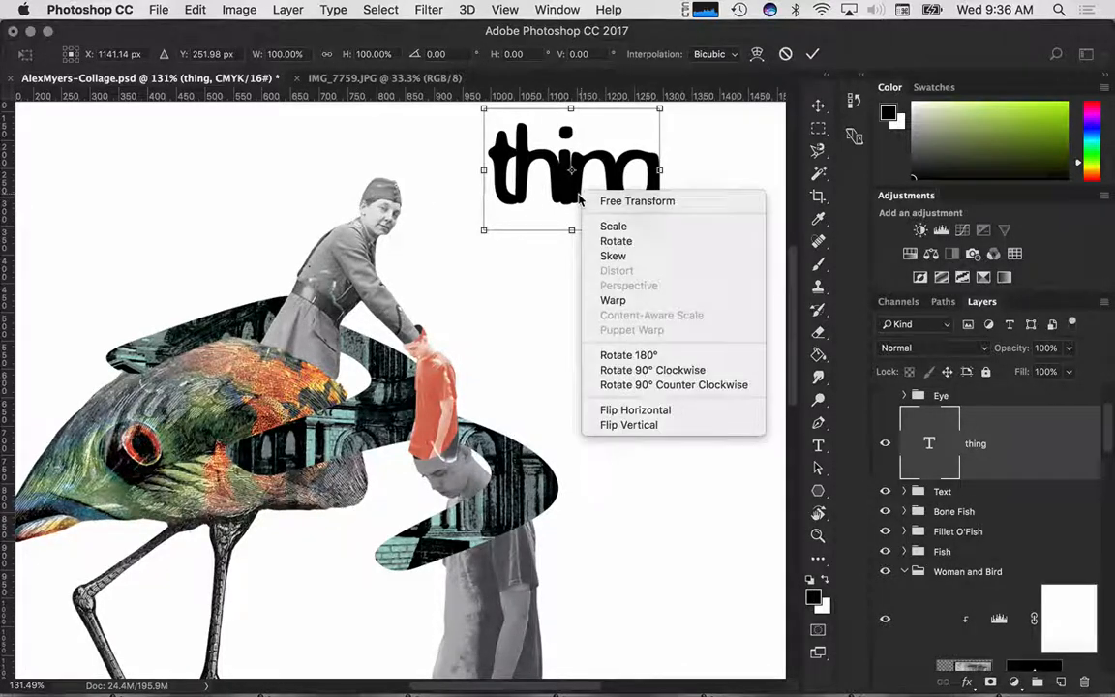
click(600, 300)
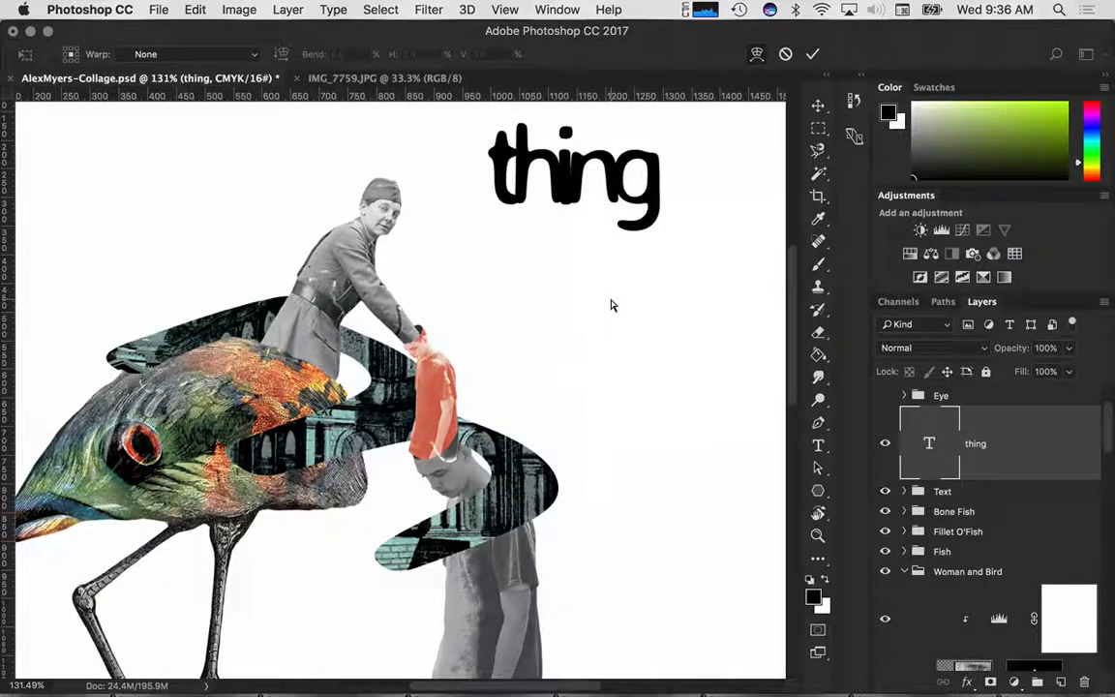
key(ctrl+Up)
key(ctrl+Up)
key(Escape)
click(566, 188)
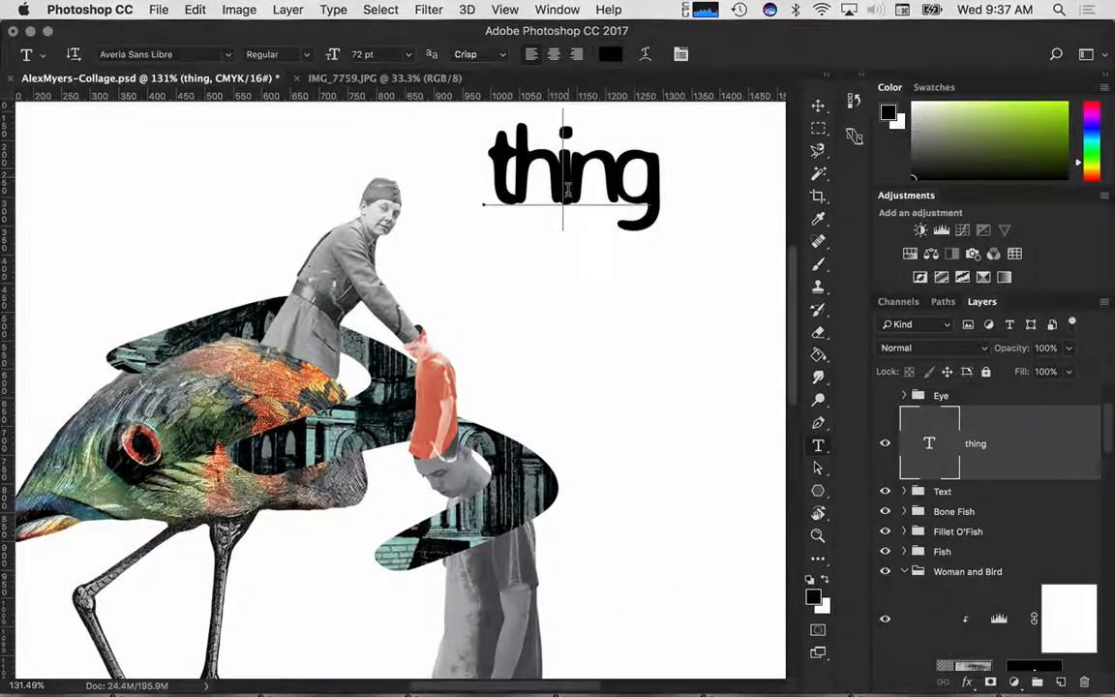
key(Escape)
Move the thing text slightly lower and apply a Flag warp with a 50% bend.
key(v)
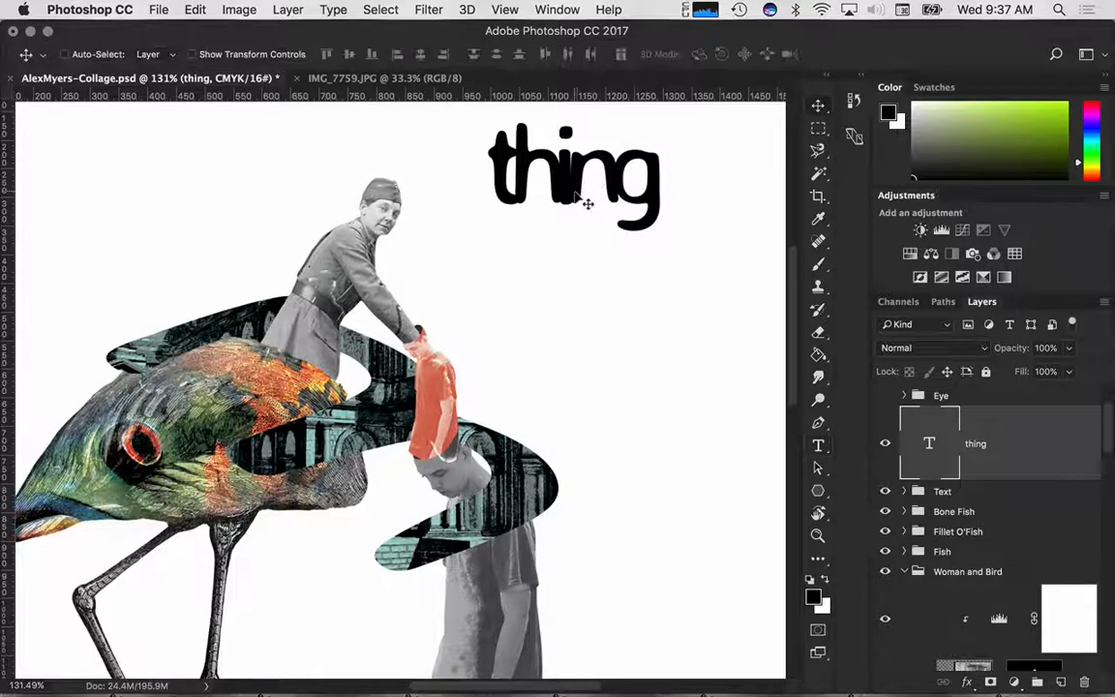
drag(581, 187, 568, 256)
key(super+t)
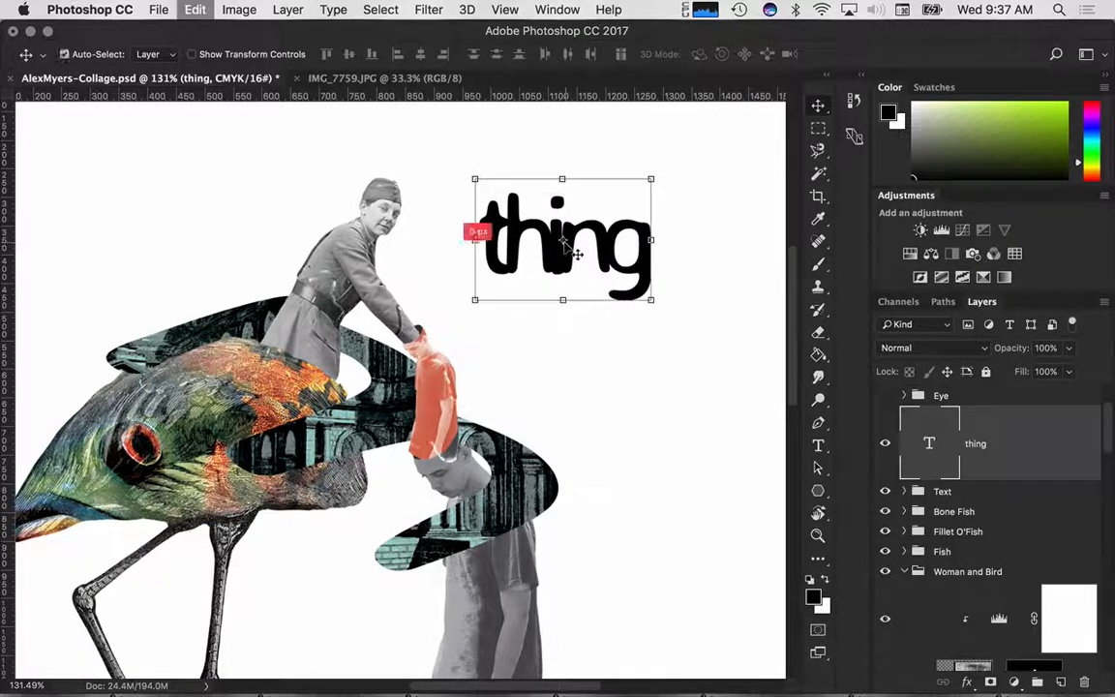
right_click(566, 258)
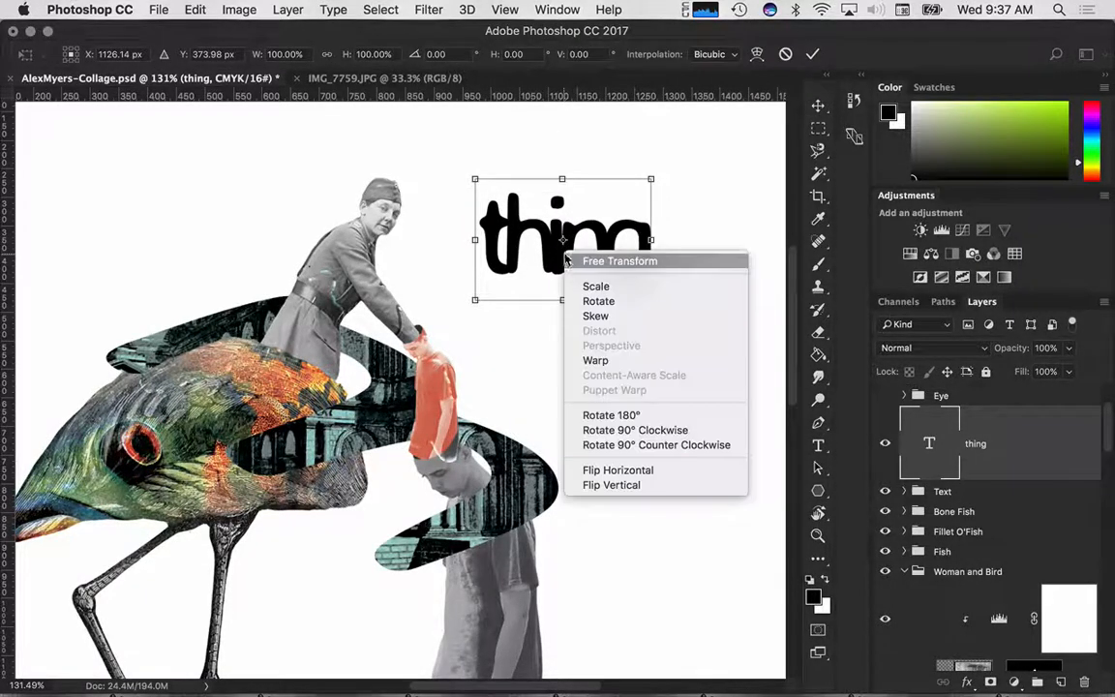
click(595, 360)
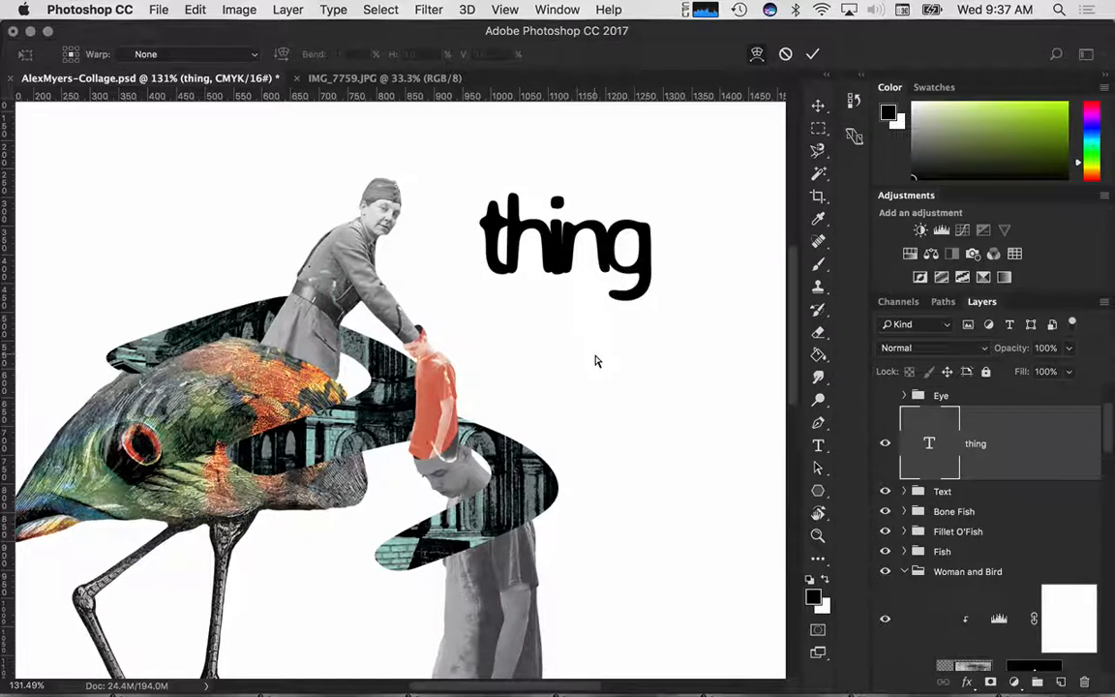
click(145, 54)
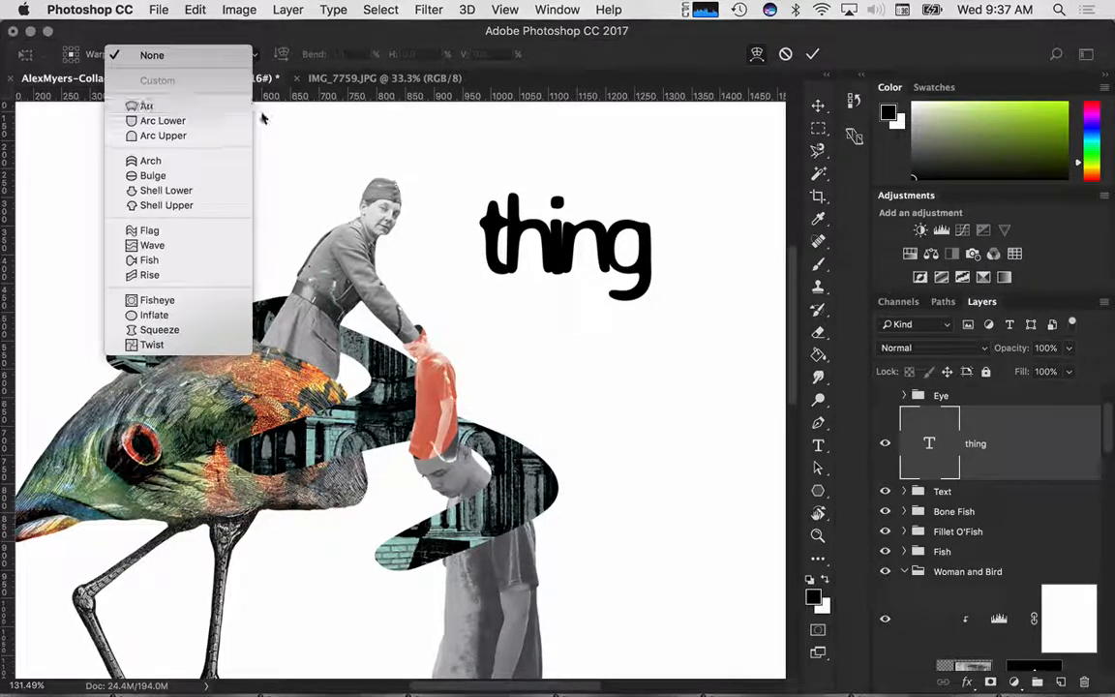
click(177, 231)
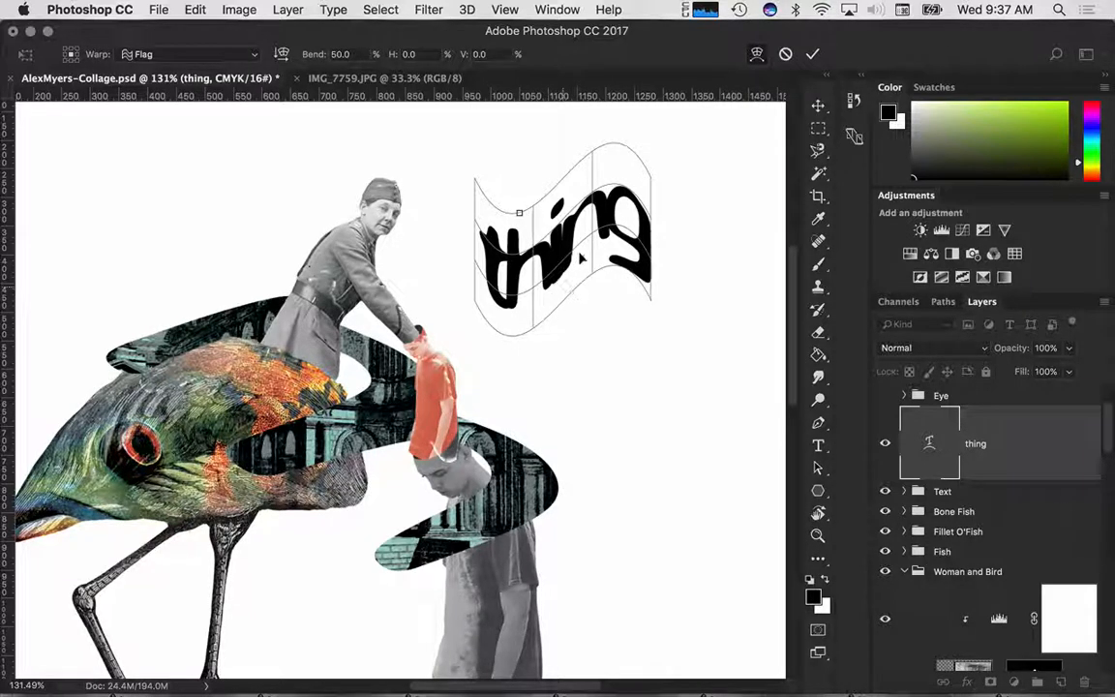
key(Return)
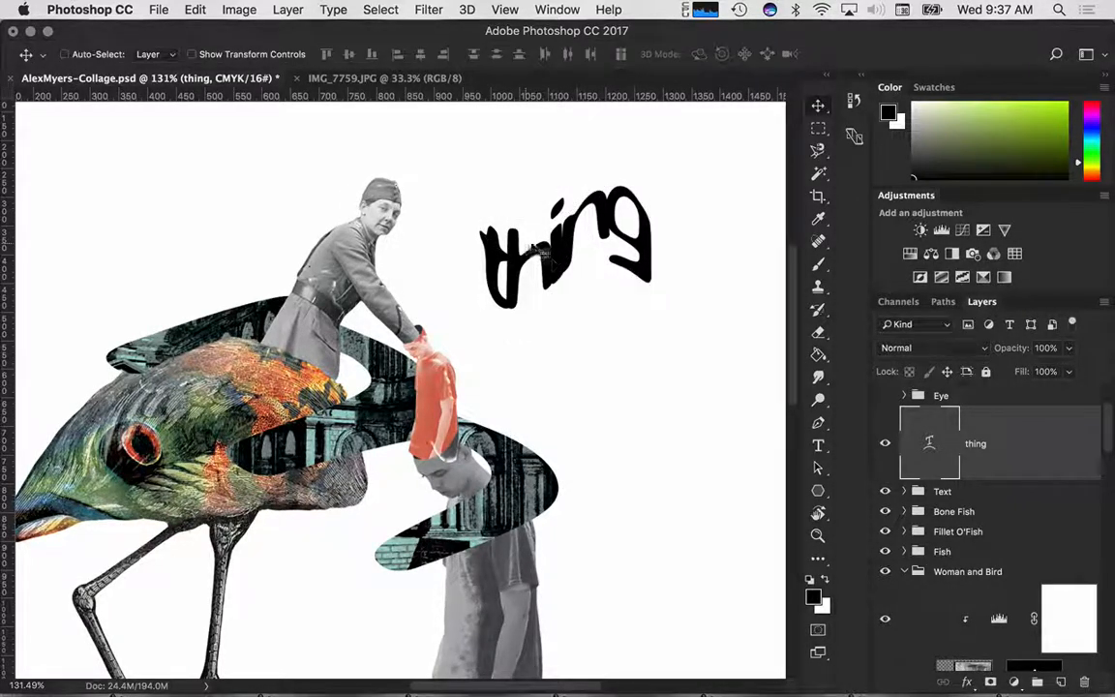
Move the warped thing text over beside the uniformed woman's back and rotate it about 33 degrees clockwise.
drag(522, 249, 280, 223)
key(super+t)
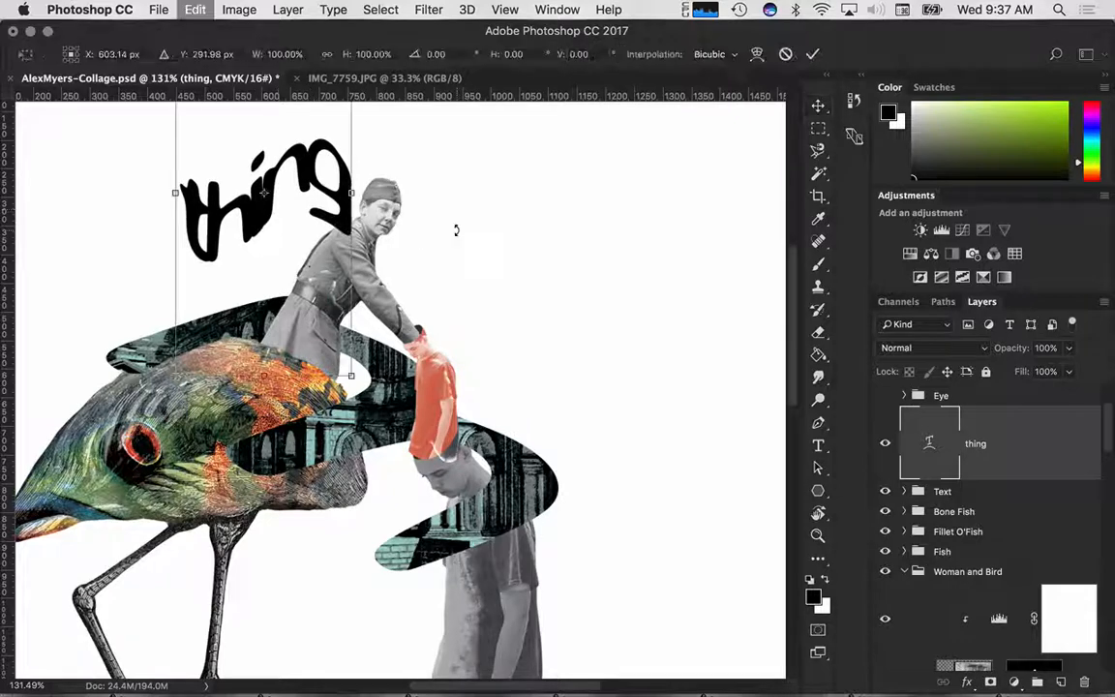
drag(344, 339, 258, 290)
drag(330, 240, 326, 237)
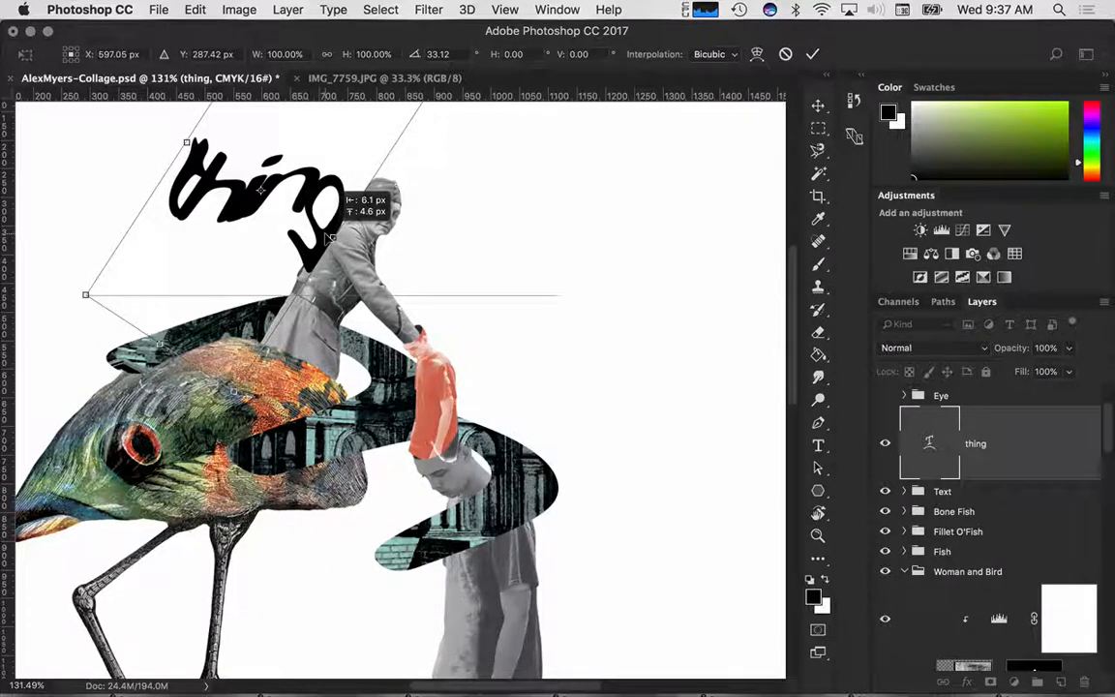
key(Return)
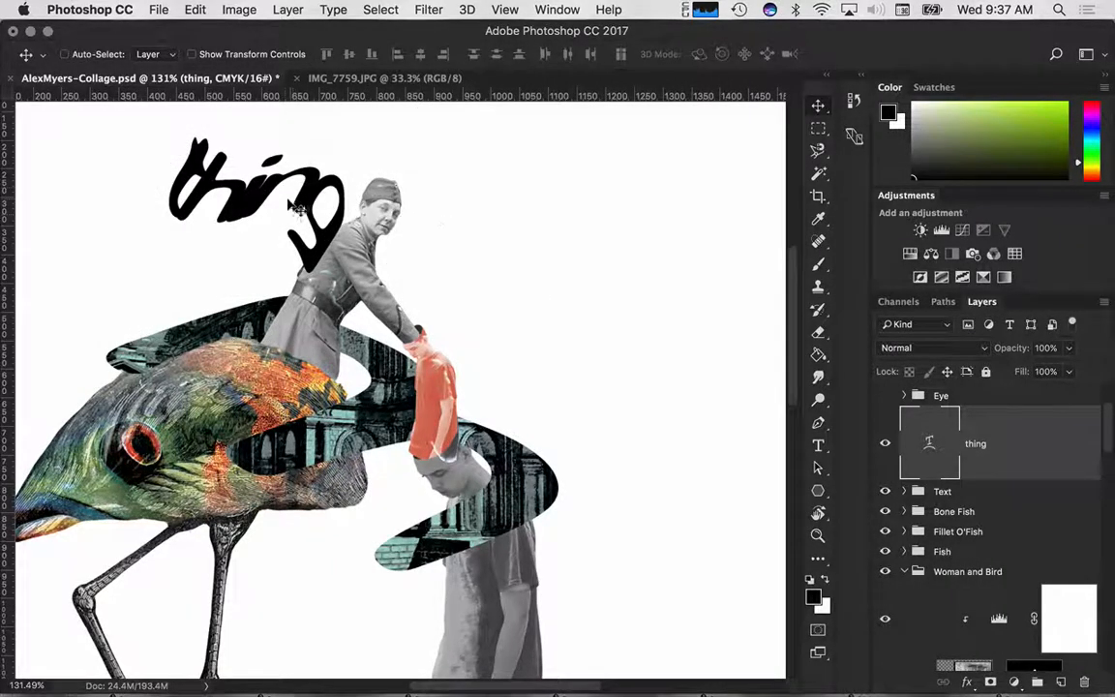
Rasterize the thing type layer and add a layer mask to it.
right_click(253, 196)
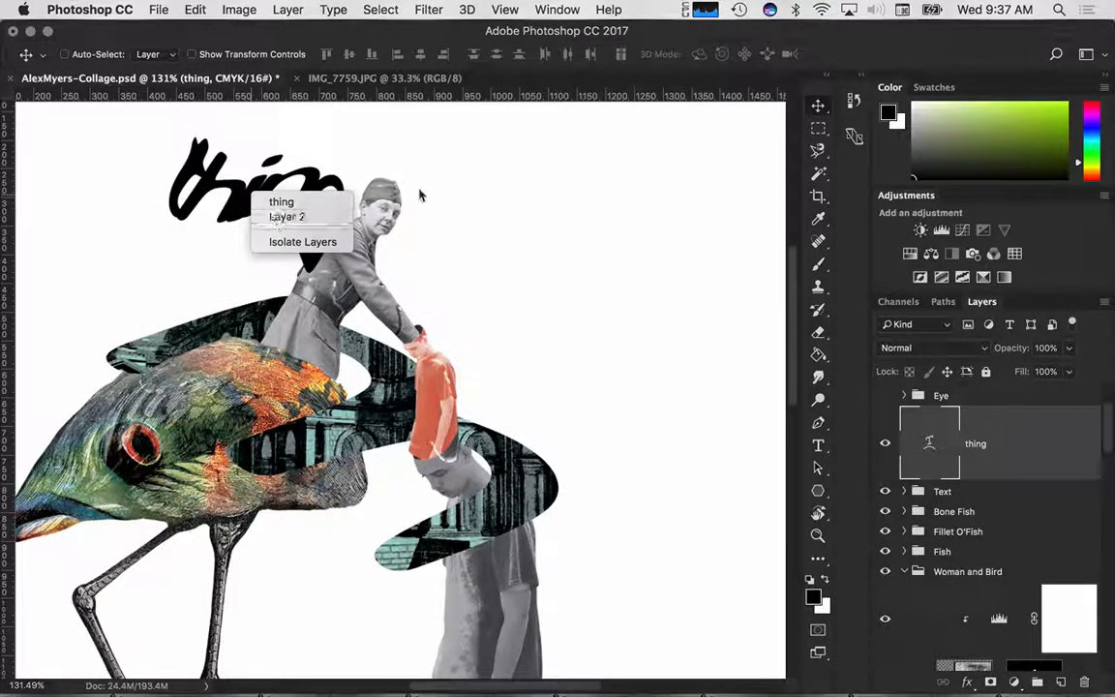
click(503, 246)
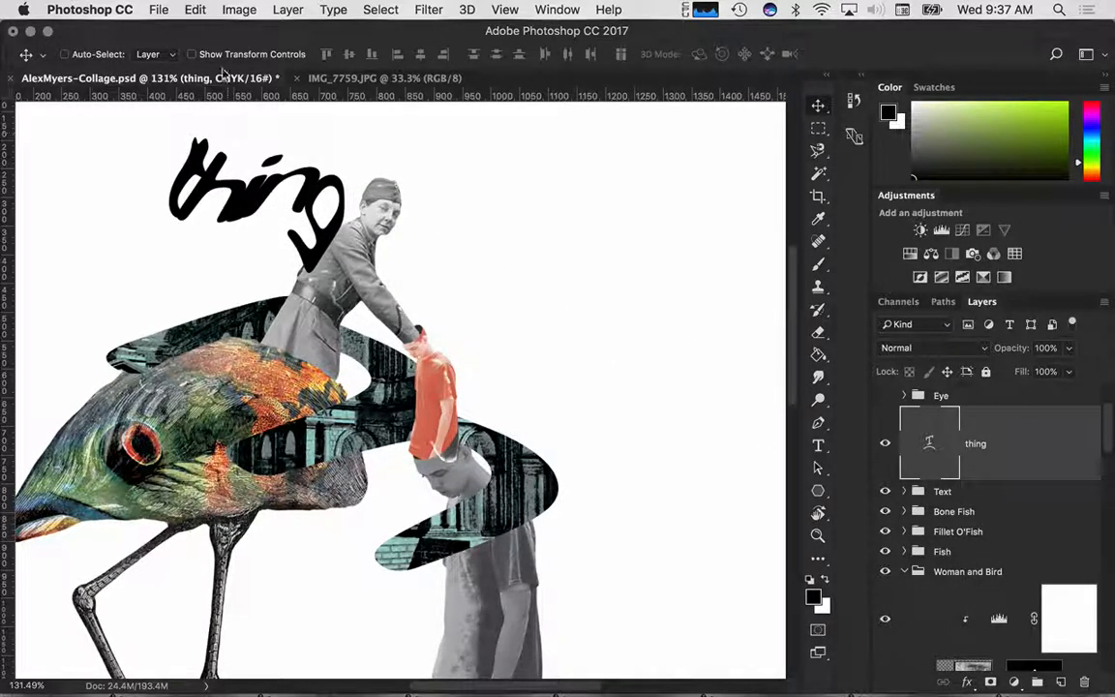
click(333, 10)
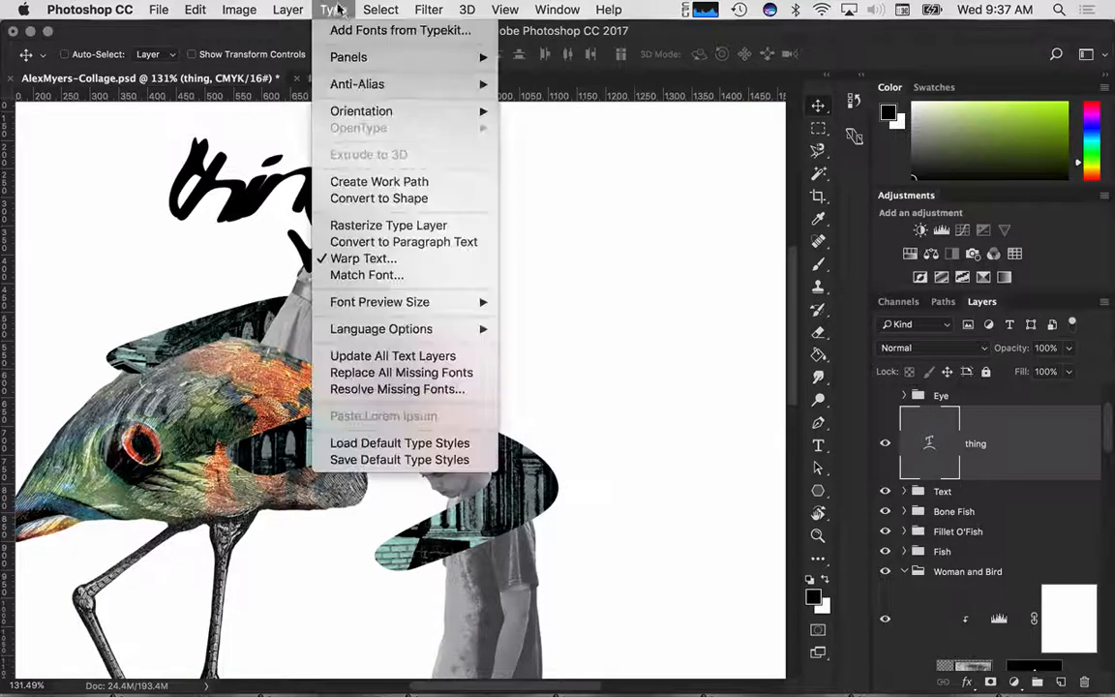
click(397, 225)
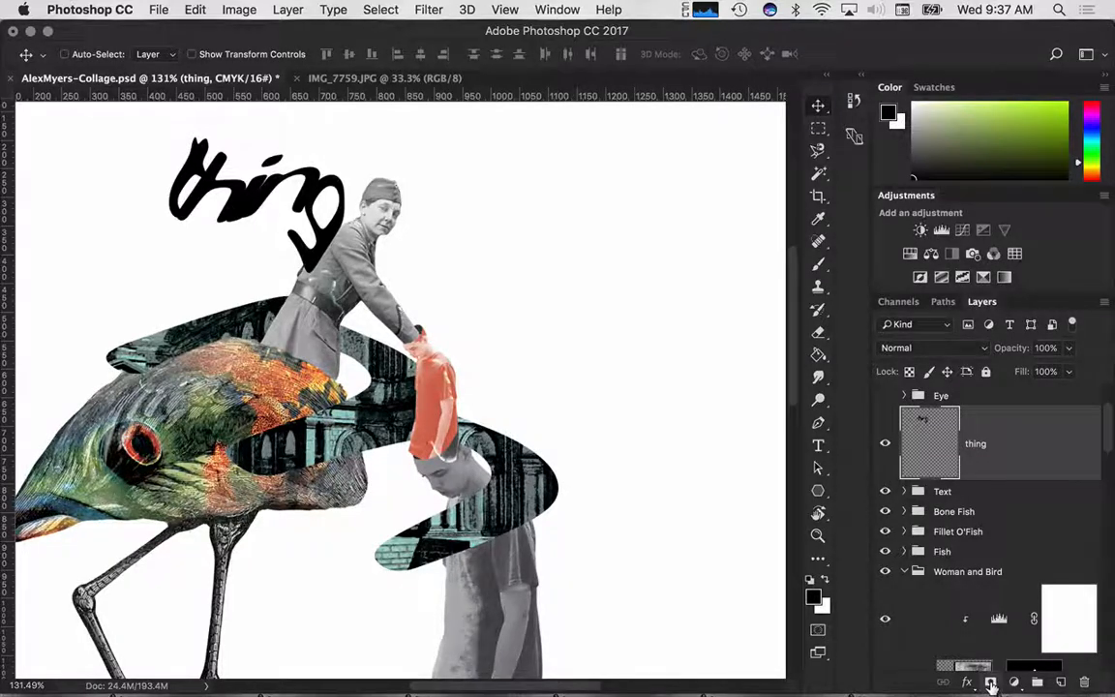
click(990, 682)
Paint black on the thing layer's mask with a 23 px brush to hide the letter g over the woman's back.
key(super+space)
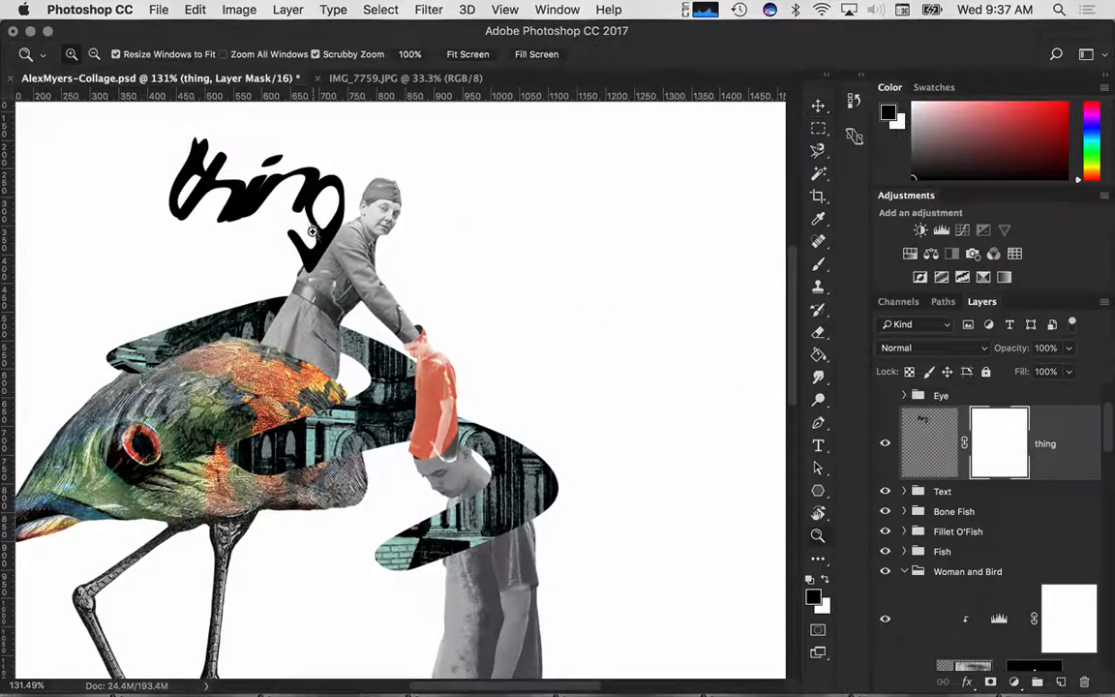
mouse_move(297, 242)
mouse_down()
mouse_move(356, 205)
mouse_move(383, 287)
mouse_up()
key(b)
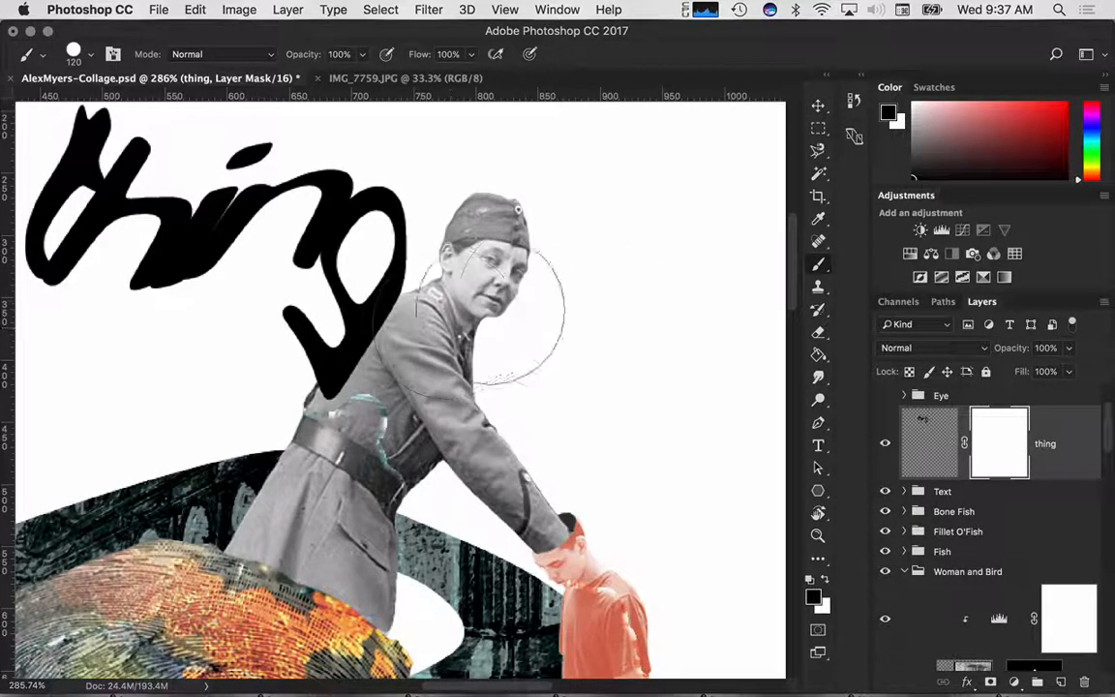
drag(530, 288, 397, 316)
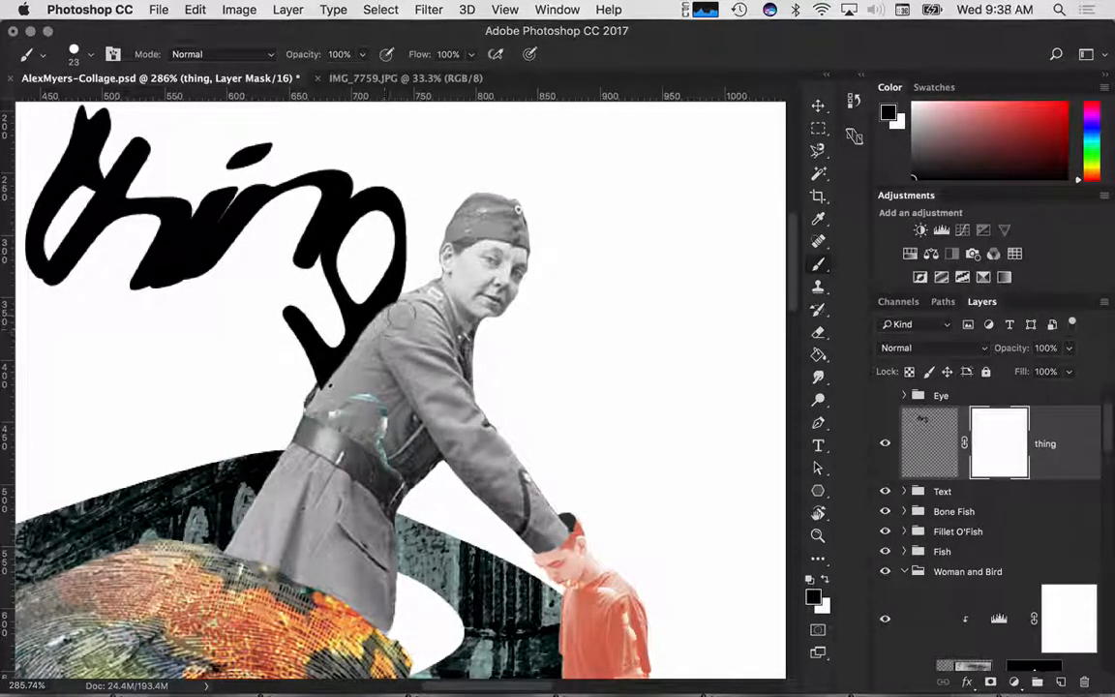
drag(441, 365, 428, 396)
Activate the Polygon tool and move the masked thing layer into the Text group.
key(super+minus)
key(super+minus)
key(super+minus)
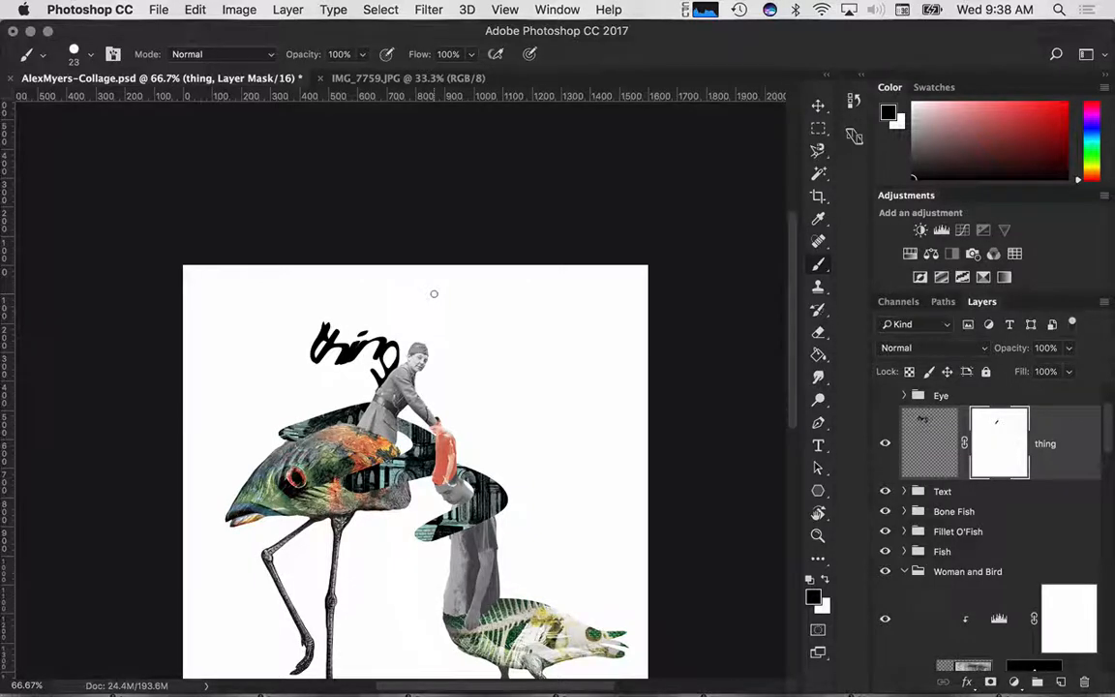
scroll(430, 312, down, 5)
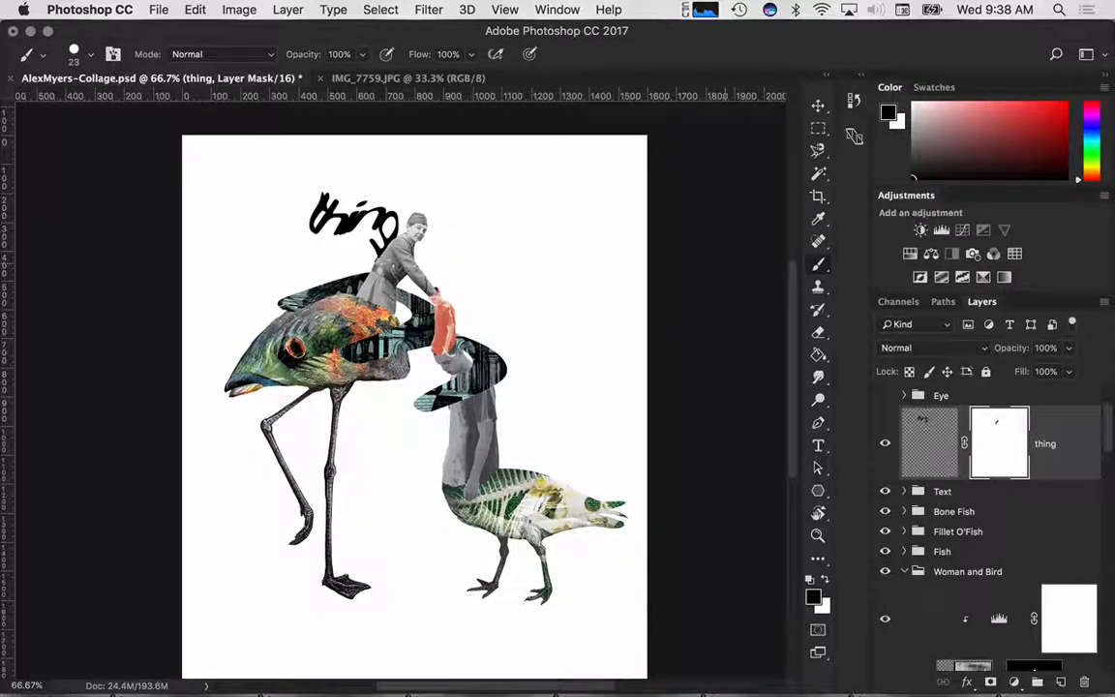
click(819, 492)
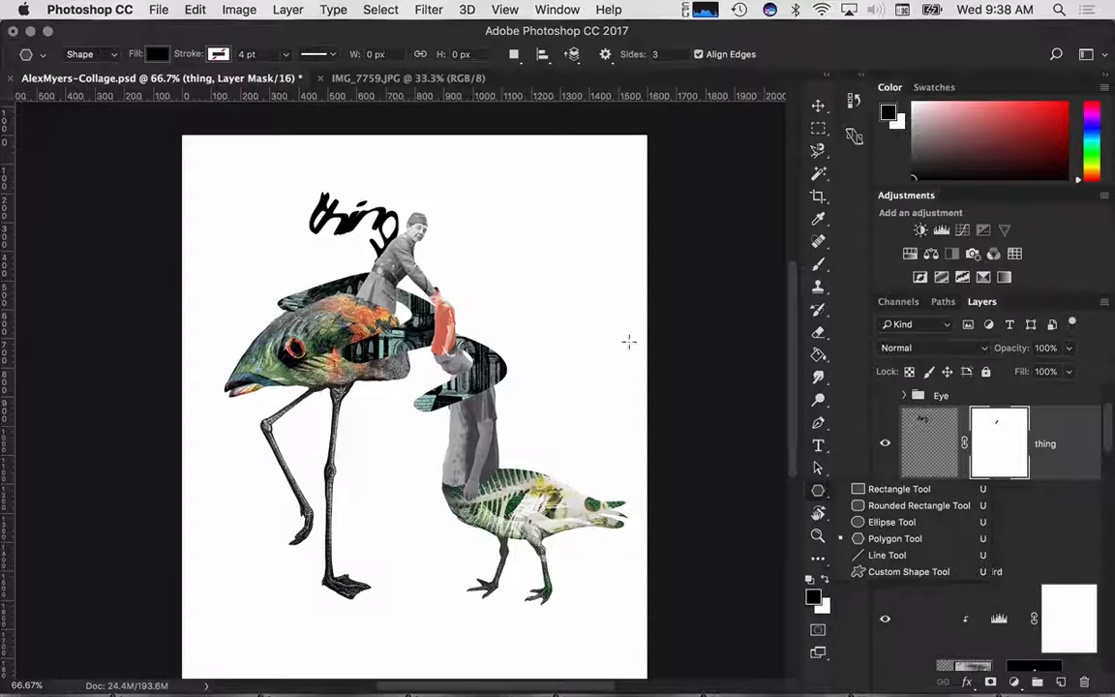
click(505, 186)
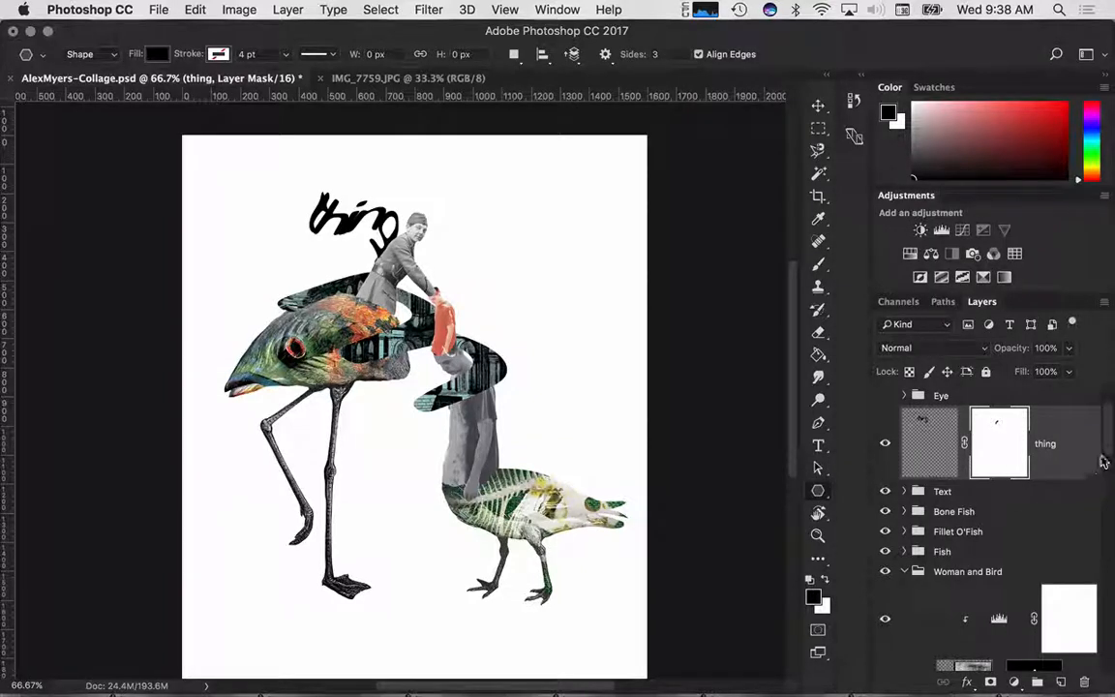
drag(1106, 445, 1110, 416)
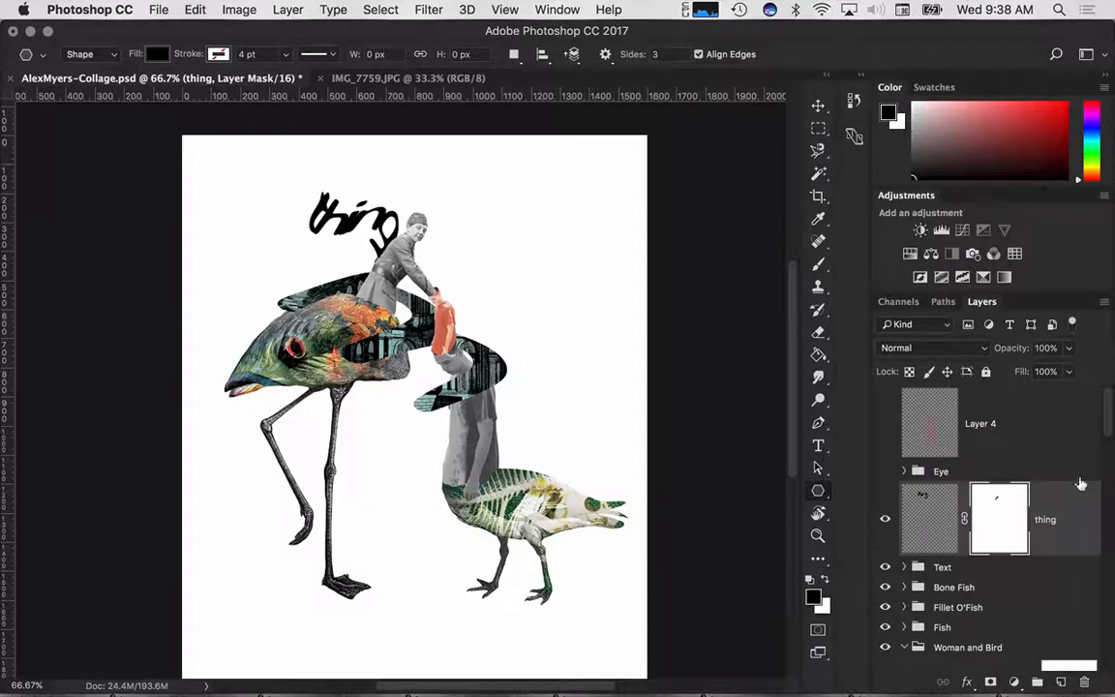
click(937, 523)
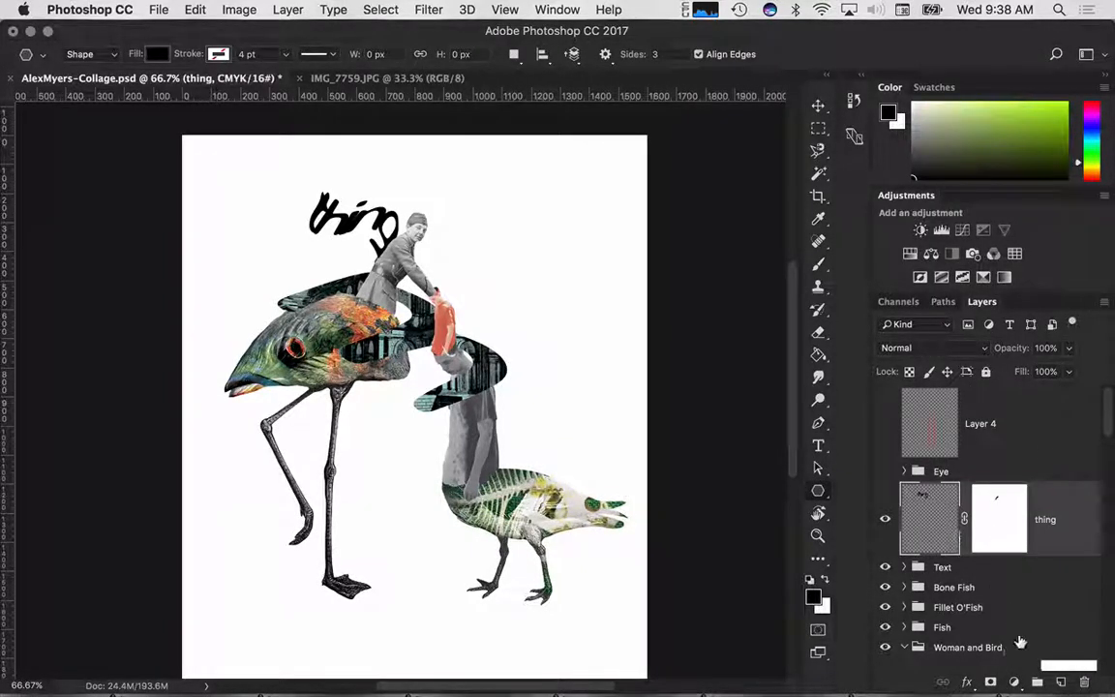
drag(931, 528, 940, 567)
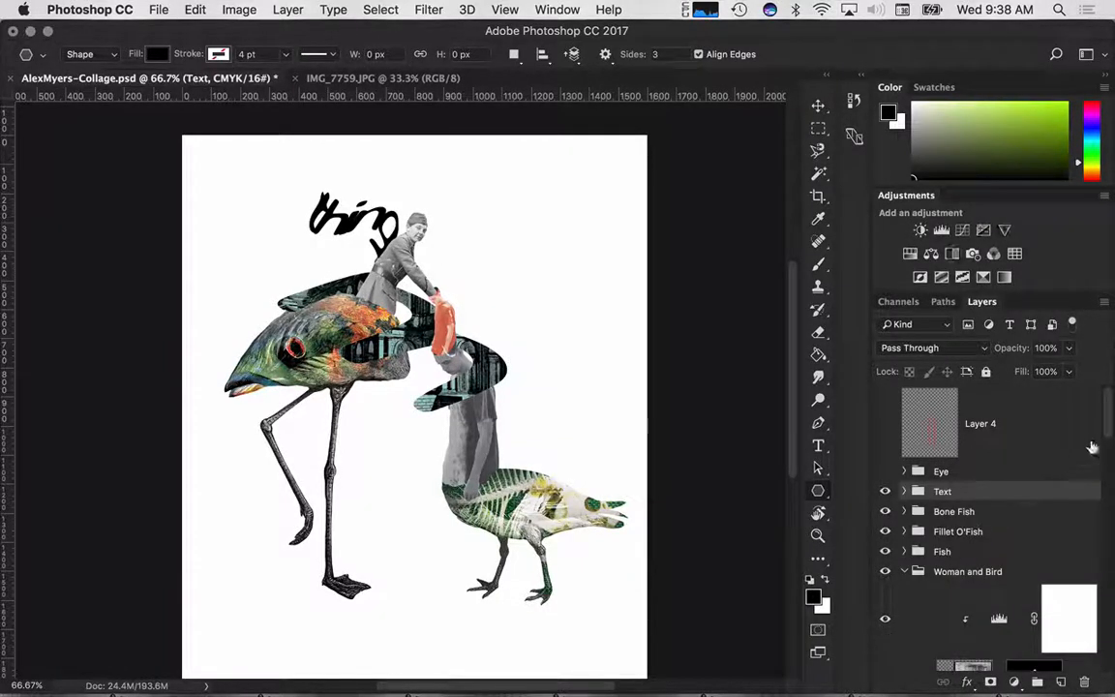
Delete Layer 4 and add a new empty layer above the Eye group.
click(1007, 423)
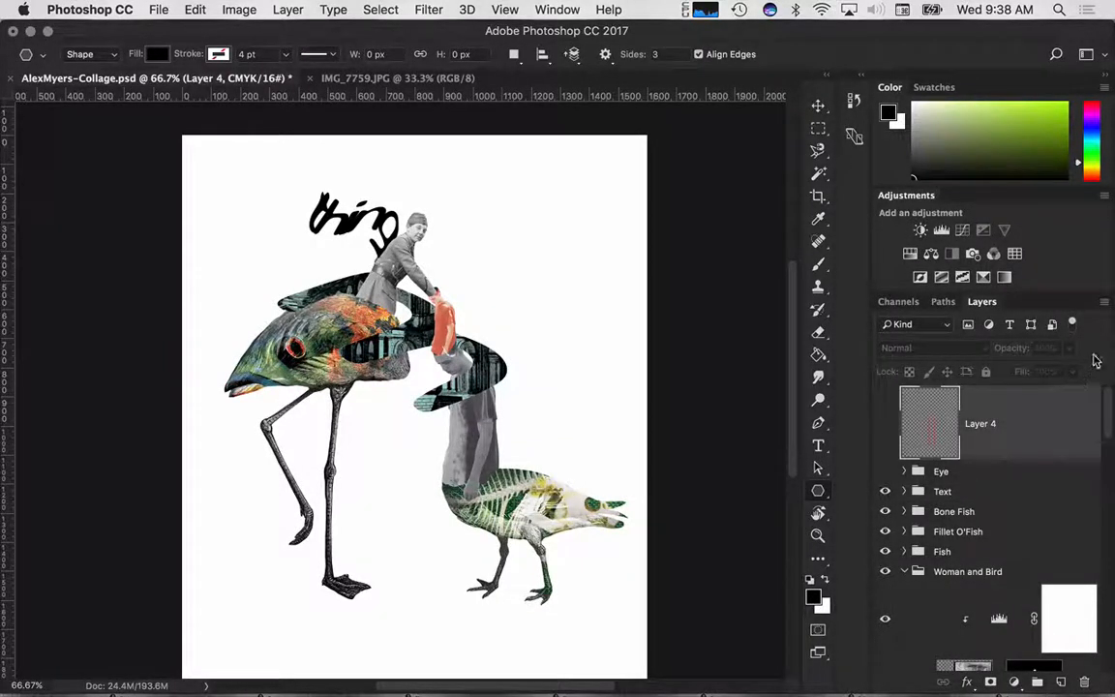
drag(1079, 667, 1083, 681)
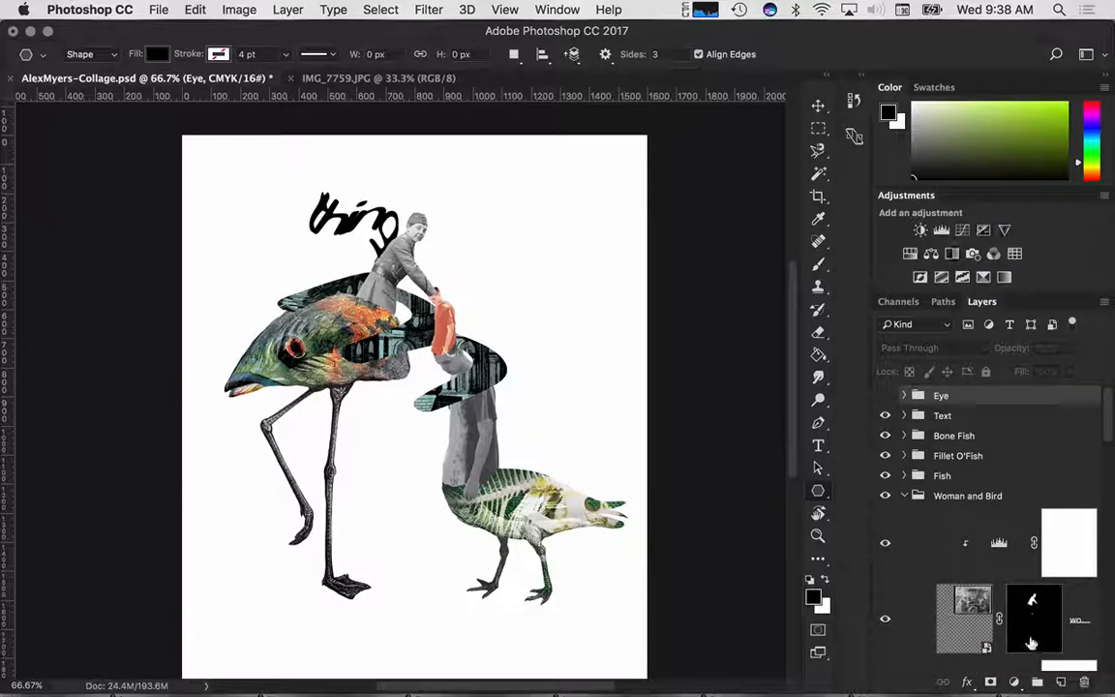
click(1061, 683)
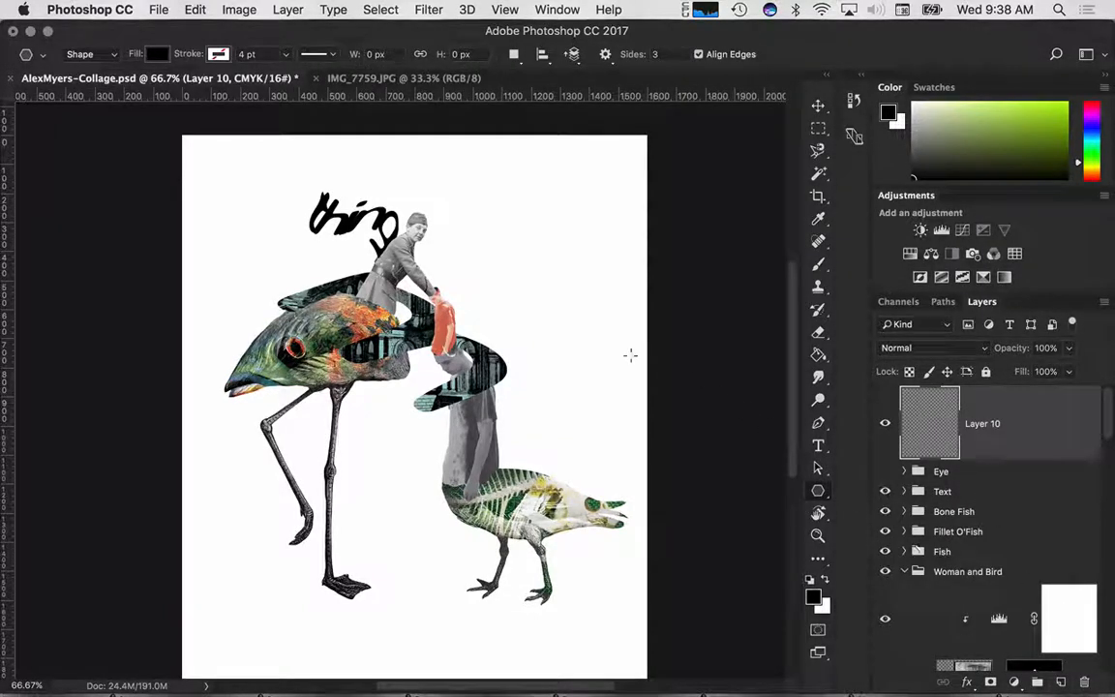
Draw a black triangle about 303 by 328 px beside the woman and a six-sided polygon about 426 by 384 px, placed below it.
drag(515, 222, 551, 266)
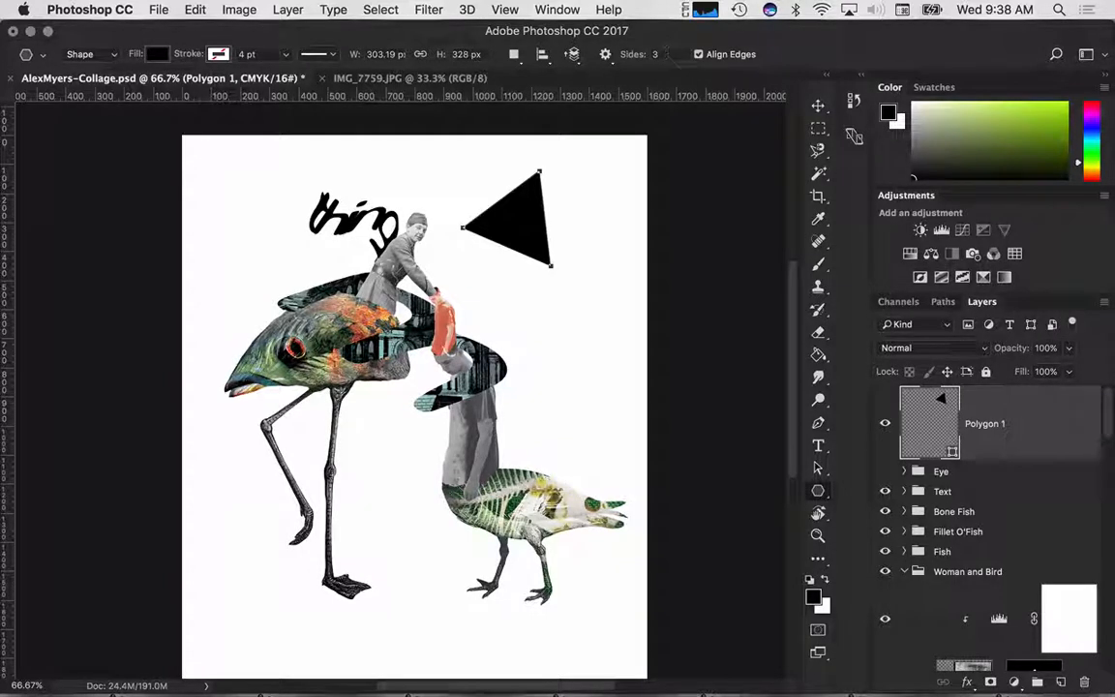
click(658, 55)
drag(558, 289, 593, 343)
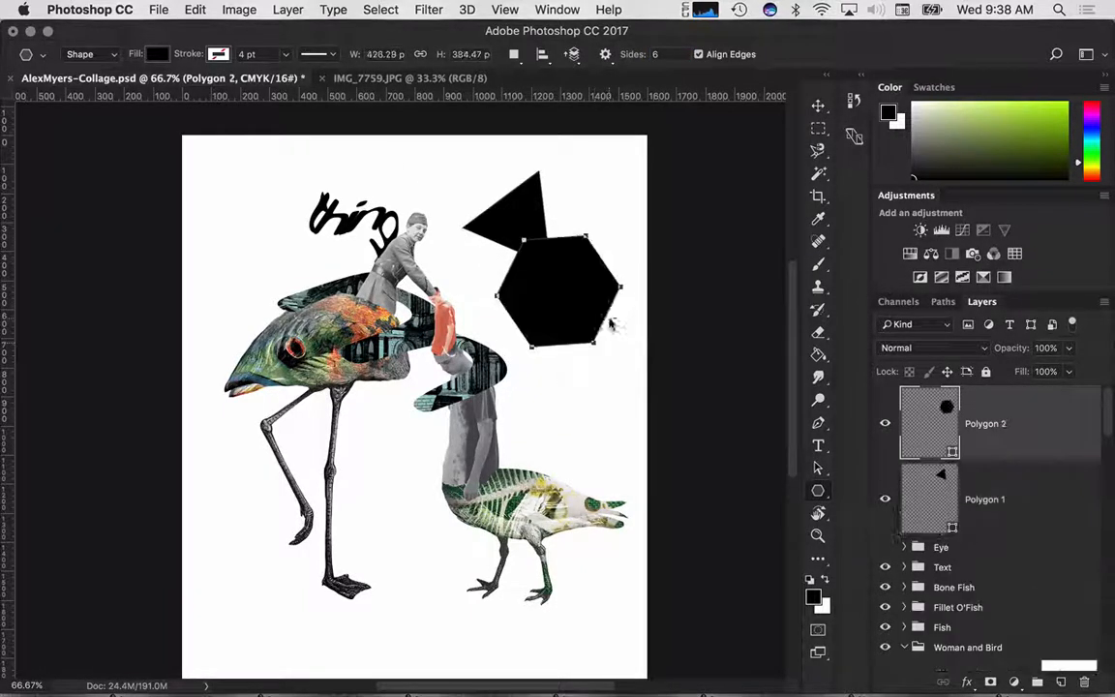
key(v)
drag(558, 287, 571, 343)
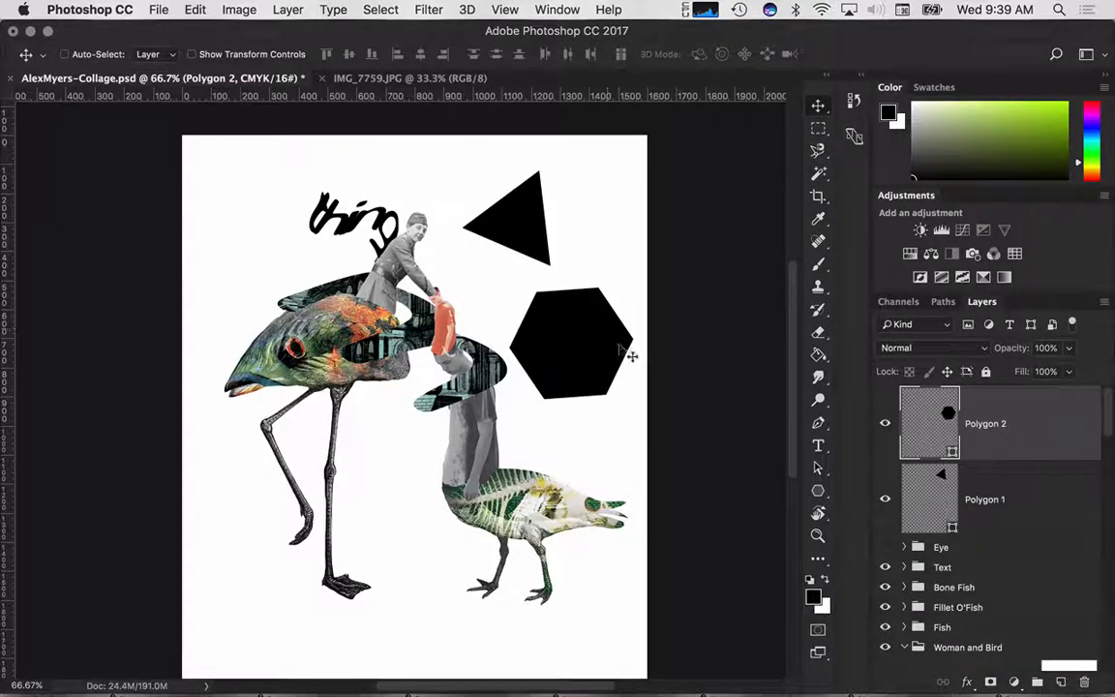
Inspect the hexagon's fill color without changing it, and move the hexagon slightly up to the page's right edge.
double_click(931, 425)
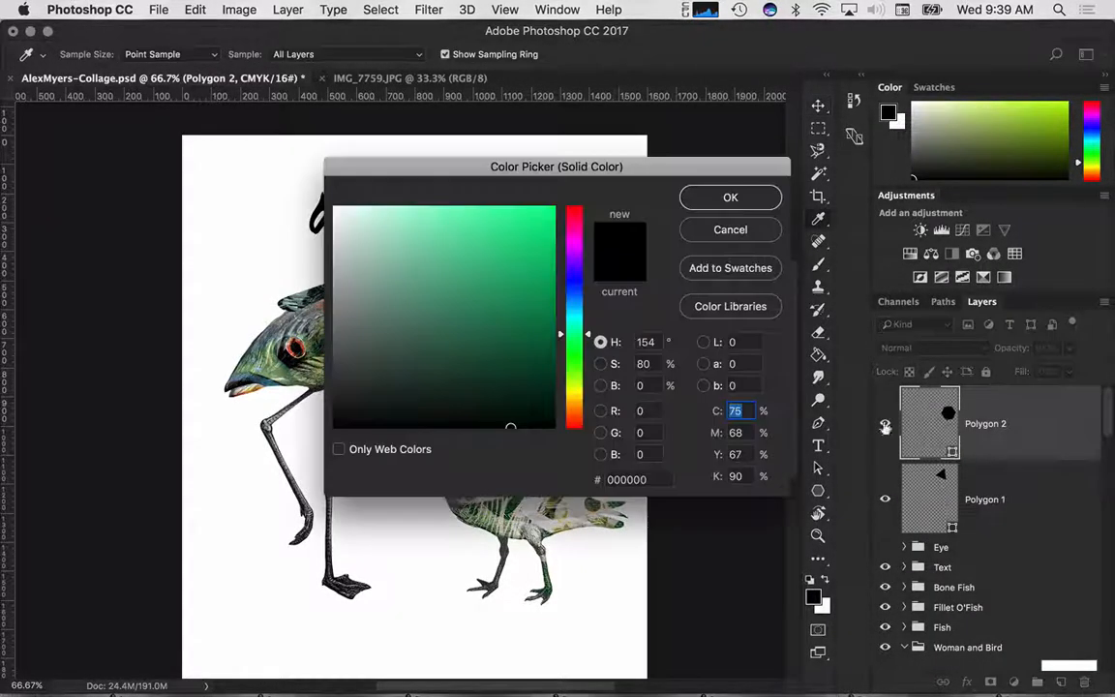
click(730, 231)
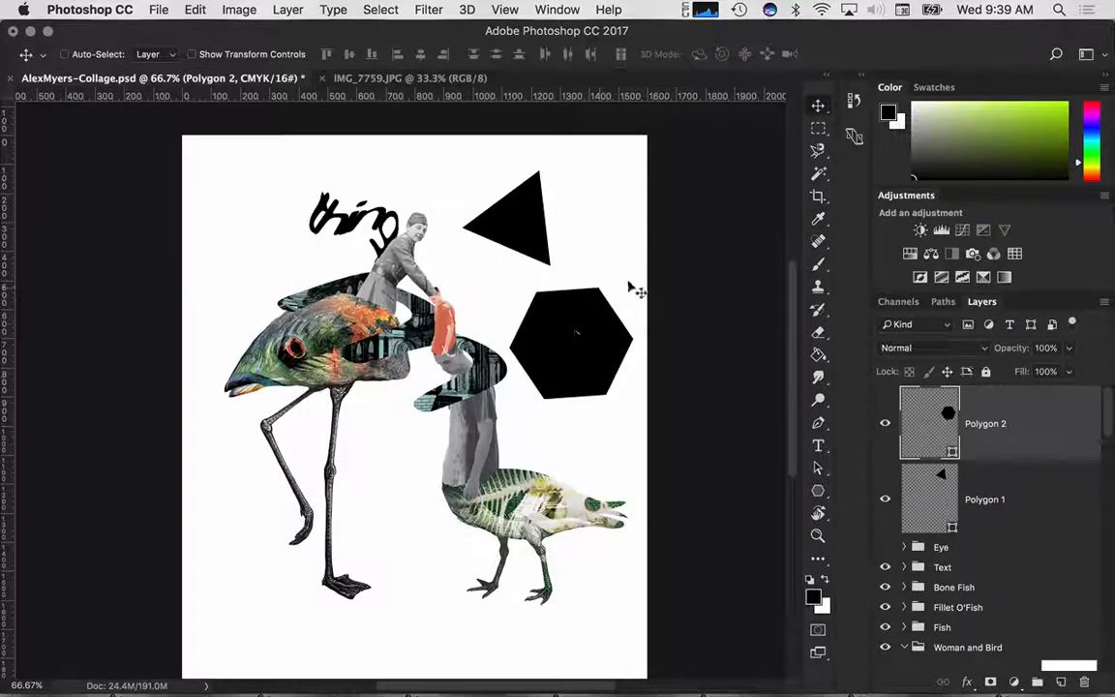
drag(575, 346, 586, 330)
right_click(584, 331)
click(592, 340)
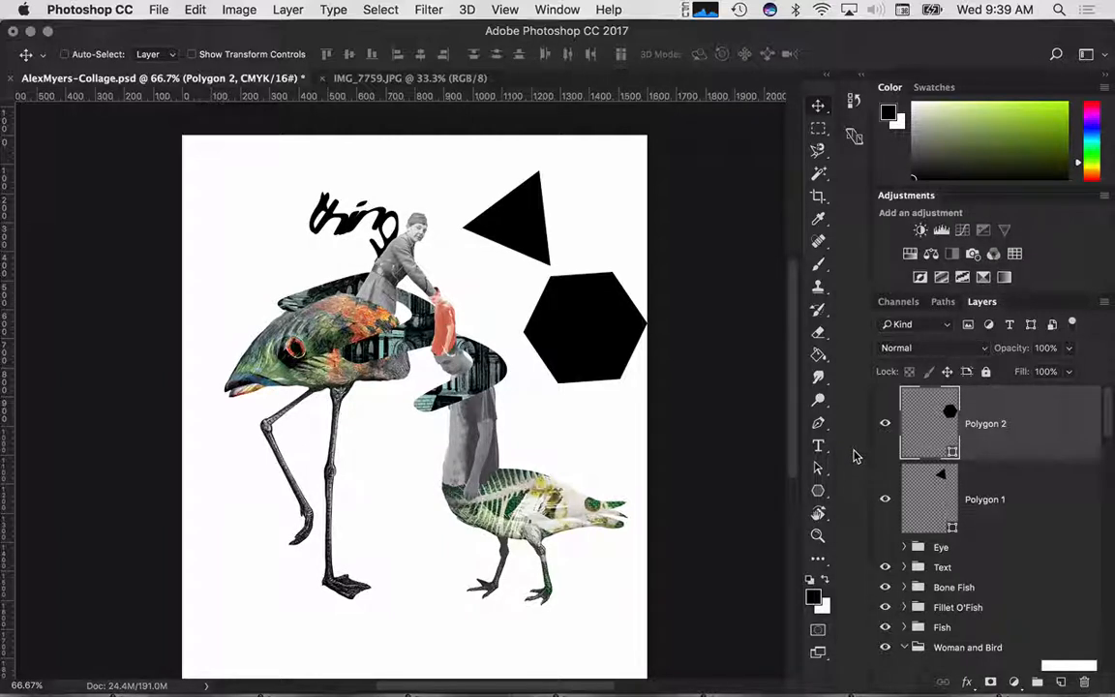
Swap the foreground and background colors and back, and search the menu commands for "poly".
click(824, 580)
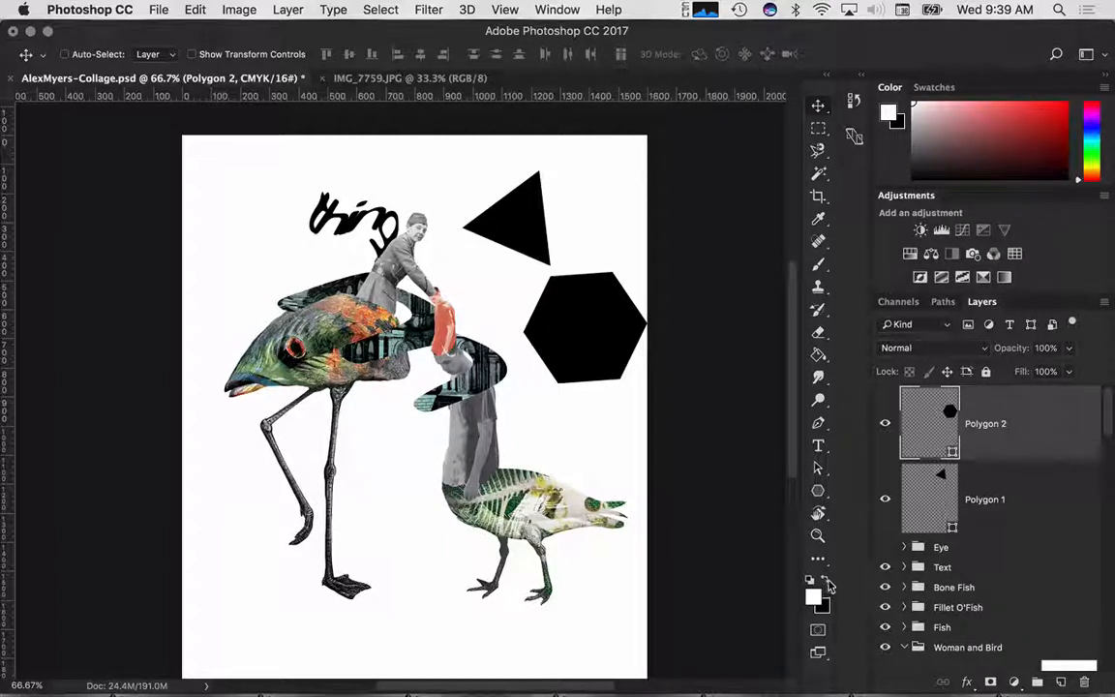
click(827, 581)
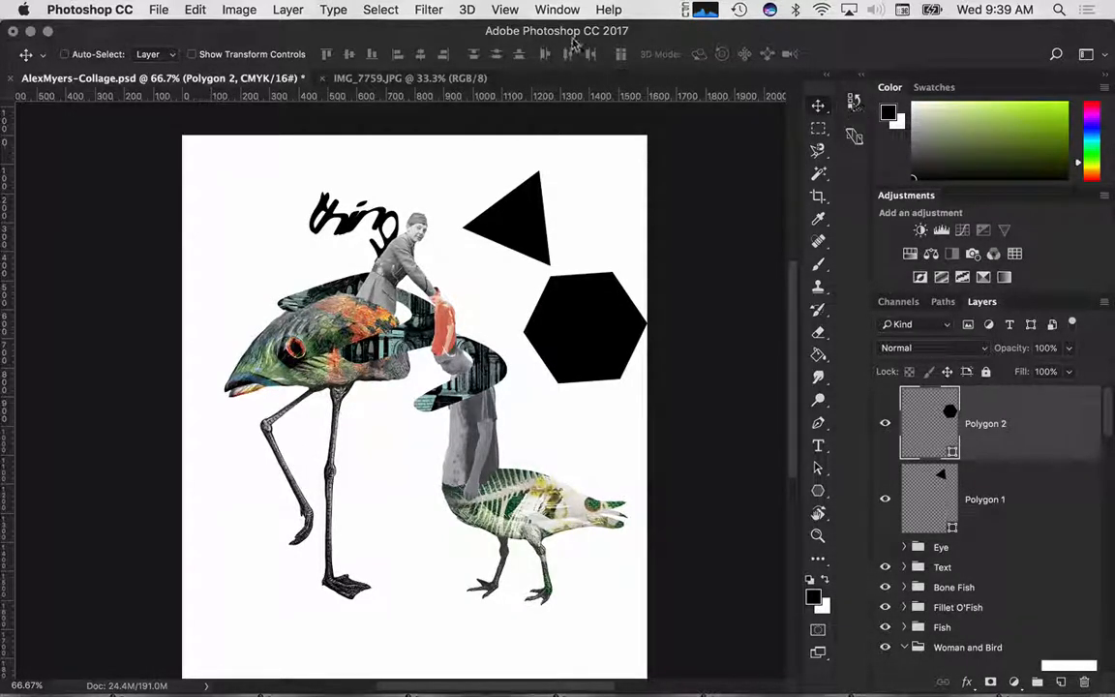
click(380, 9)
mouse_move(597, 7)
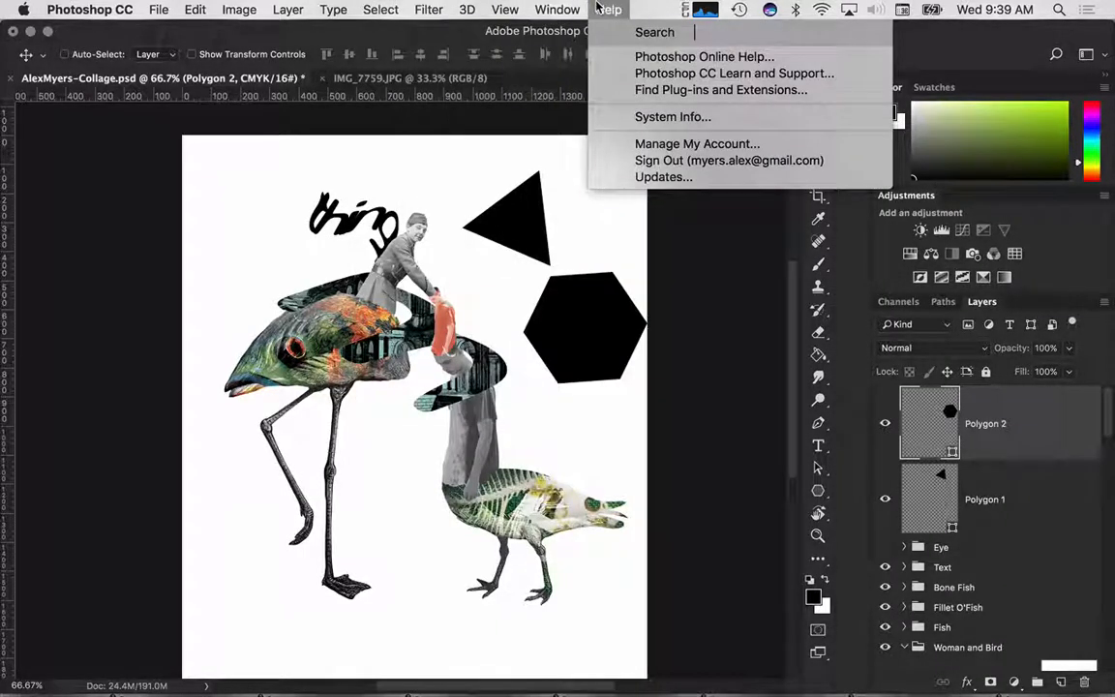
text(poly)
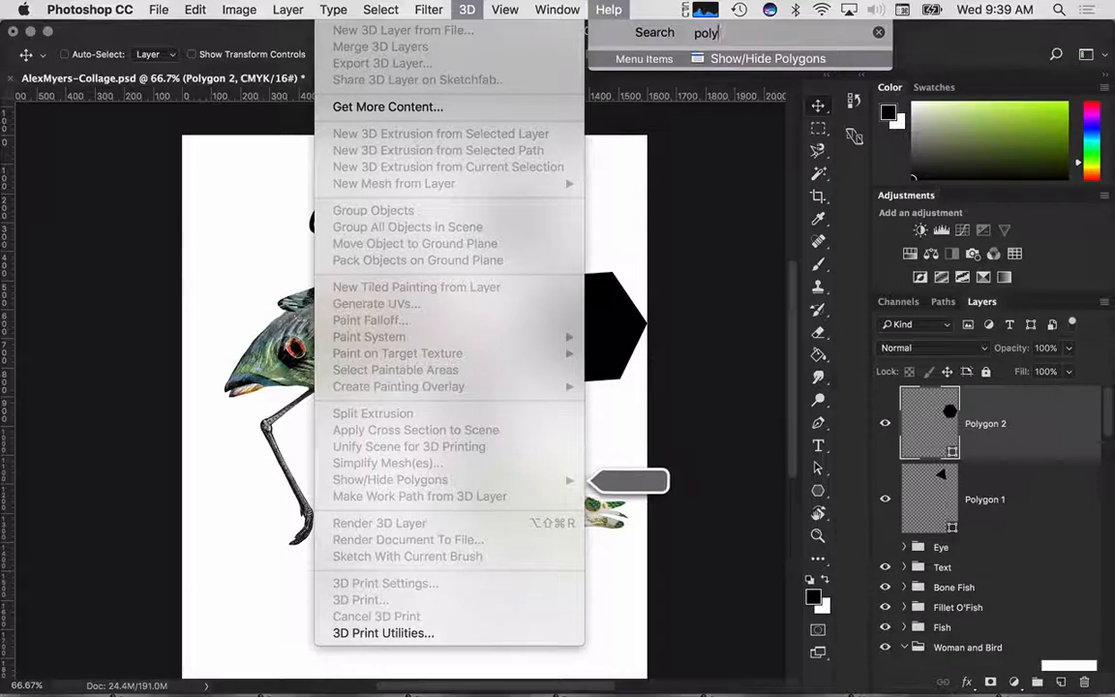
key(Escape)
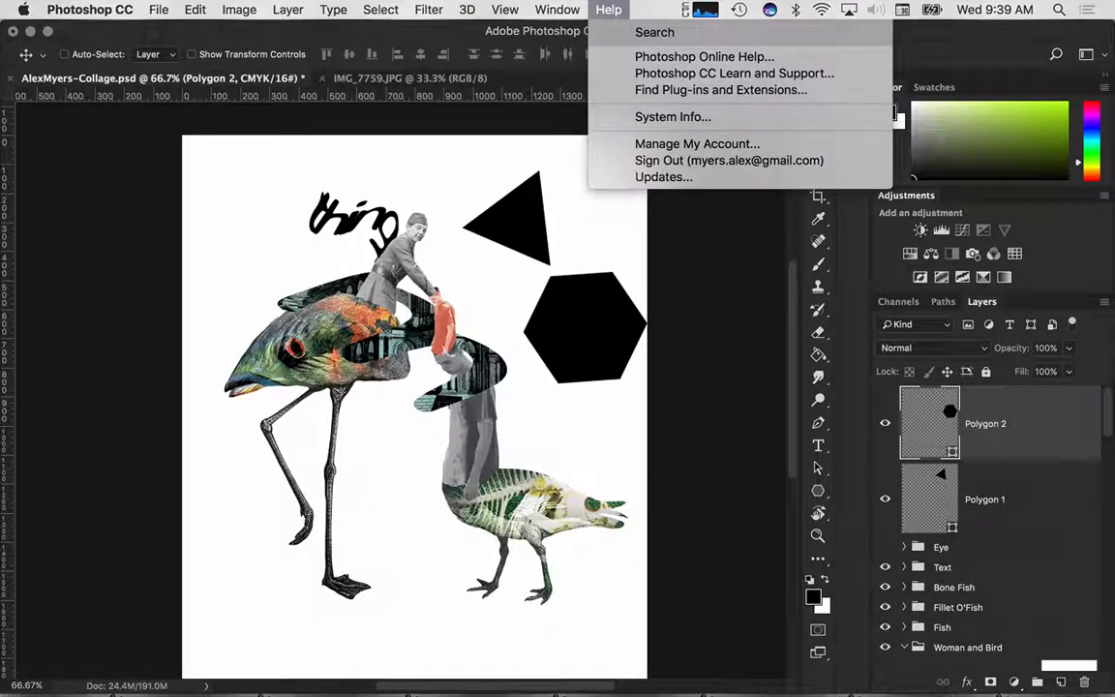
click(736, 279)
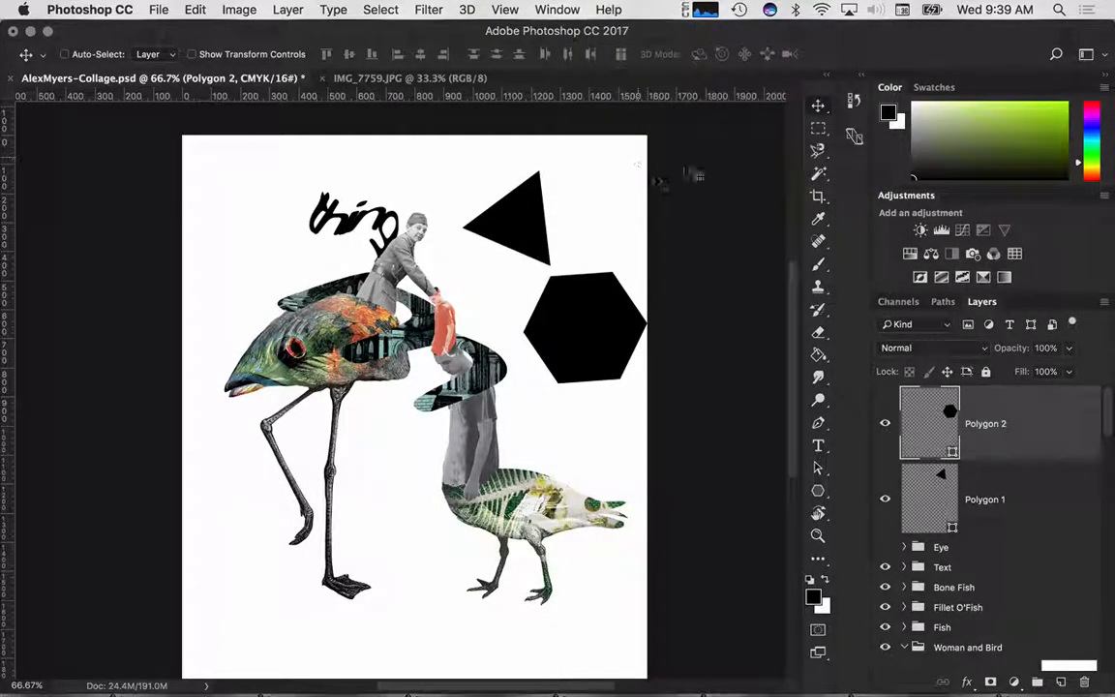
Reactivate the Polygon tool and review the available shape tools.
click(818, 493)
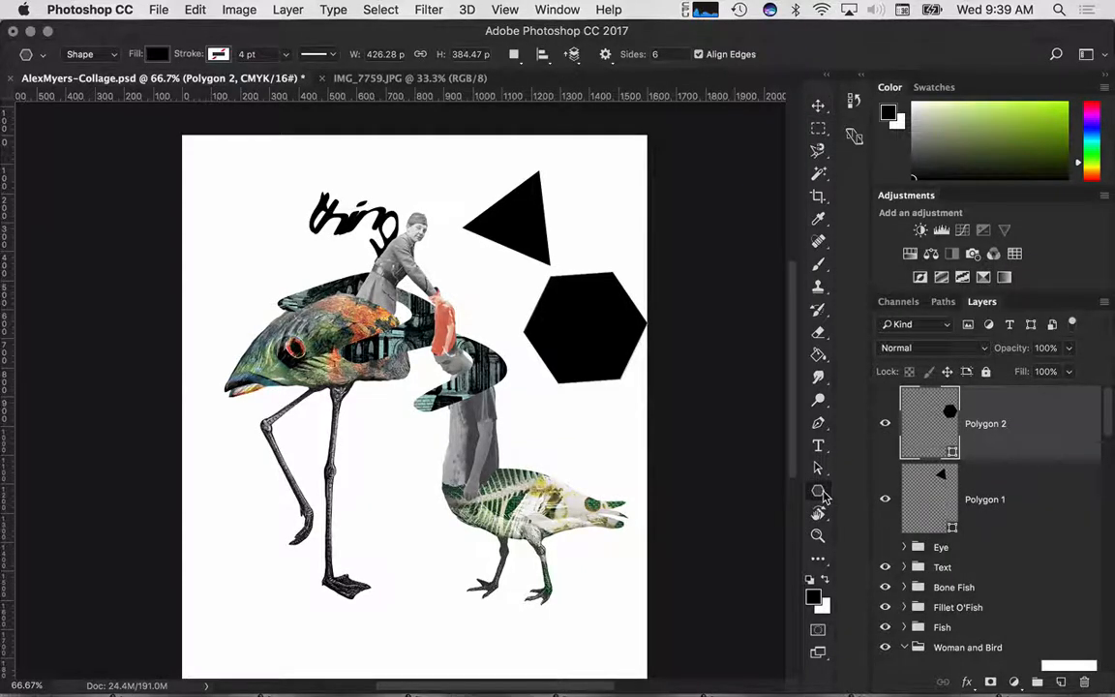
right_click(821, 494)
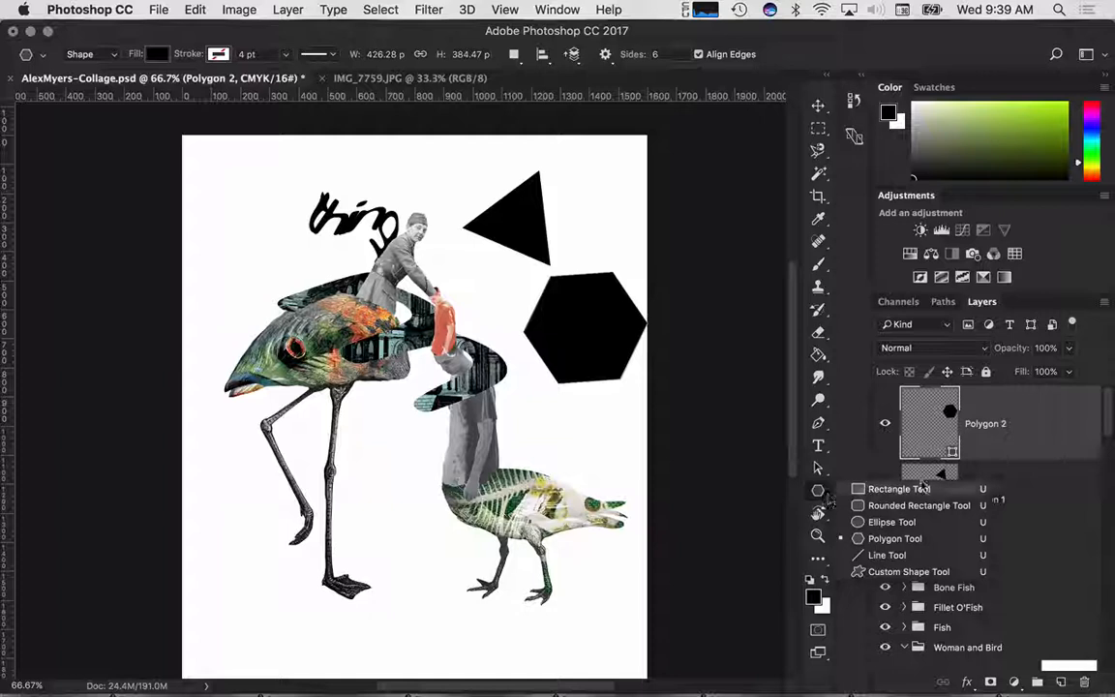
click(1010, 448)
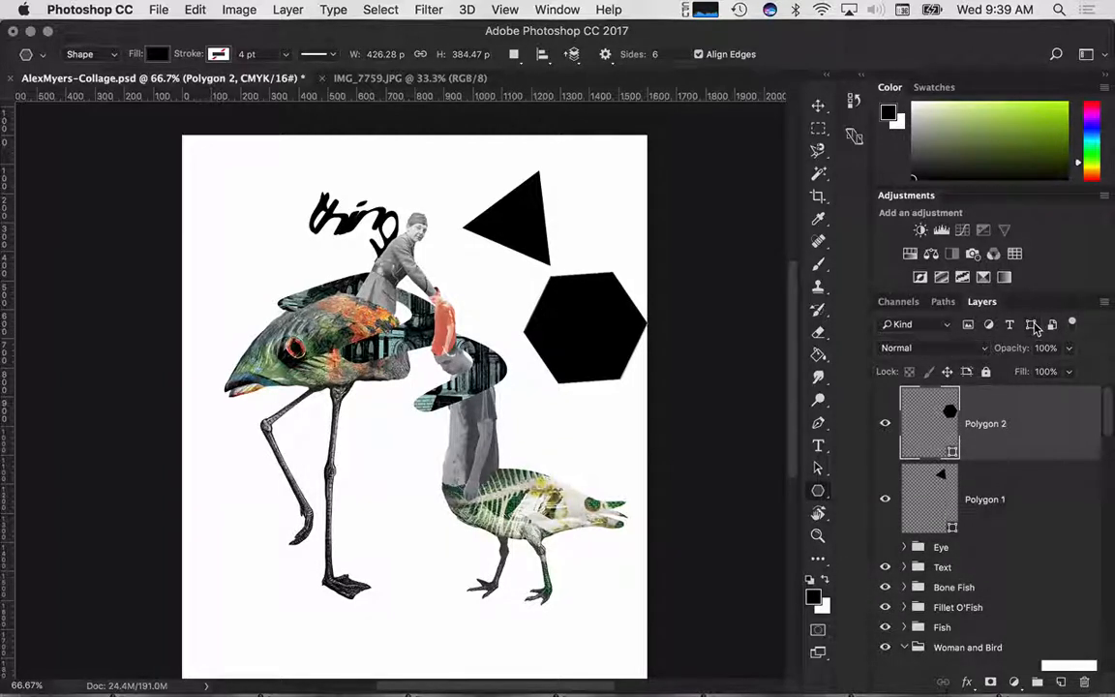
Display the document's paths and start saving a copy of the hexagon's shape path, cancelling the save.
click(558, 9)
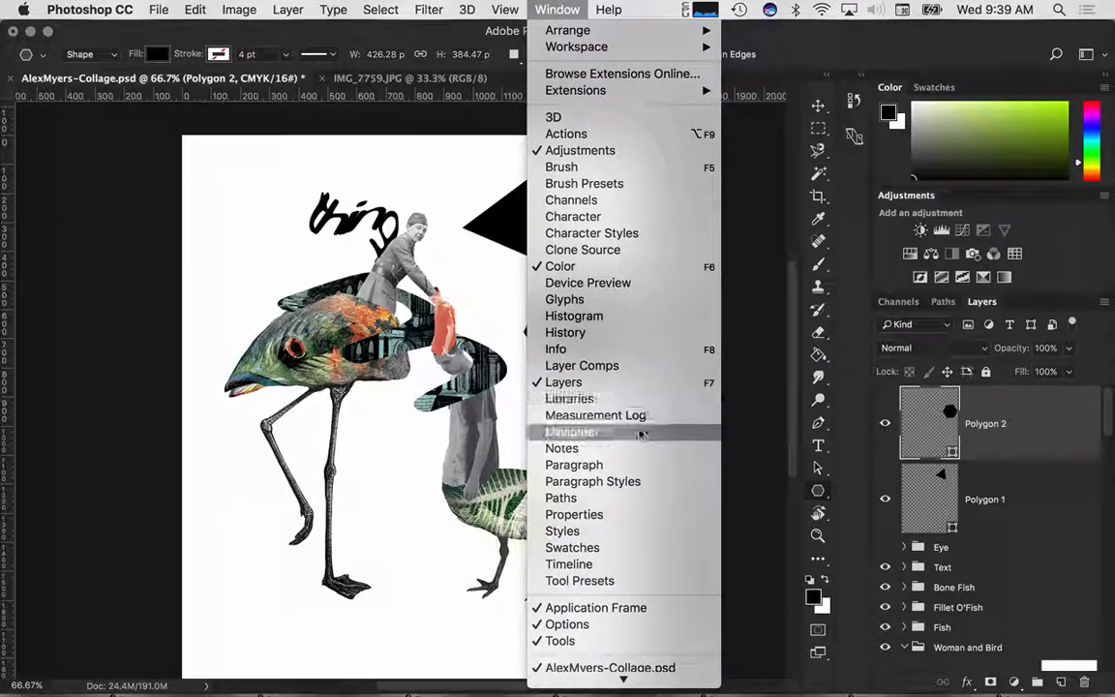
click(619, 498)
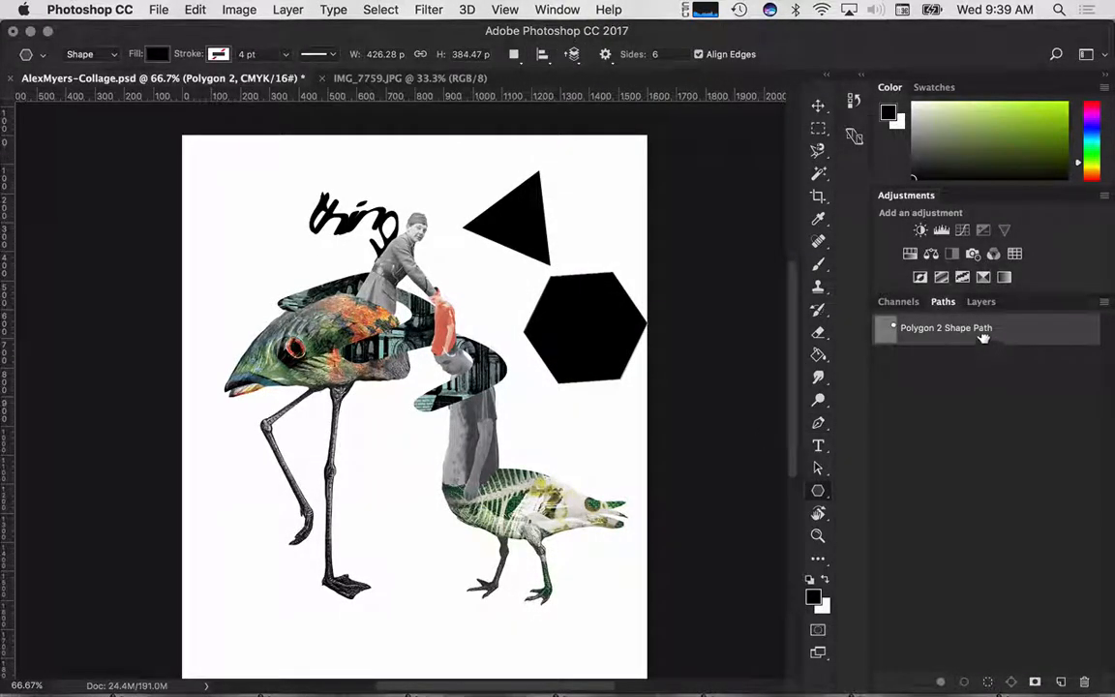
double_click(928, 330)
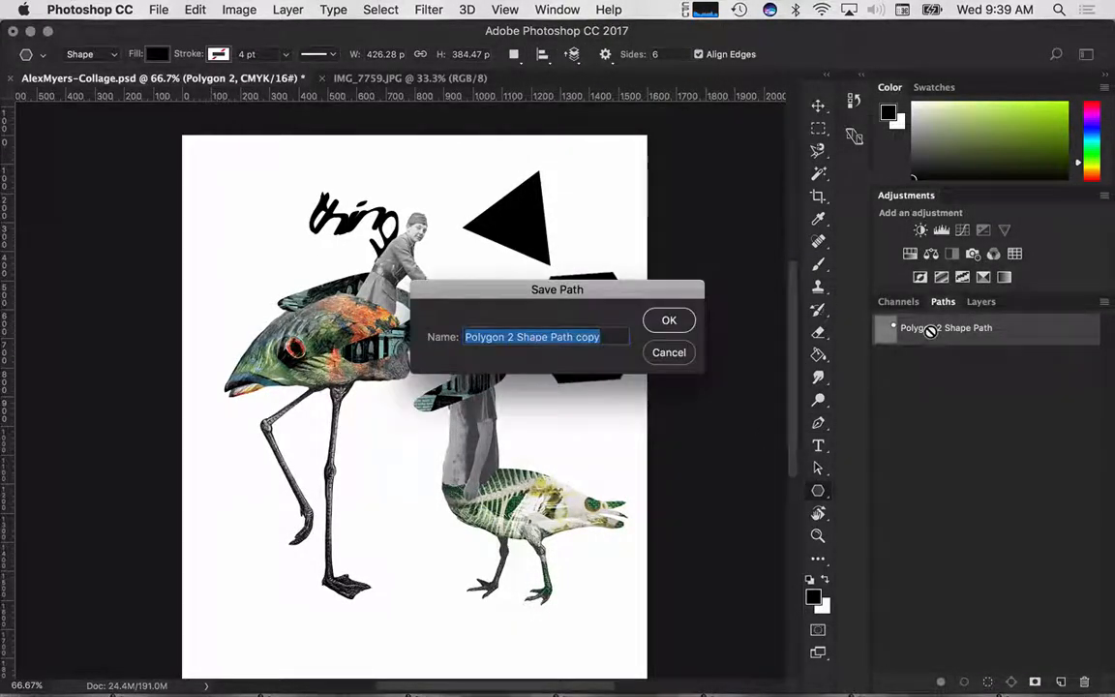
click(668, 353)
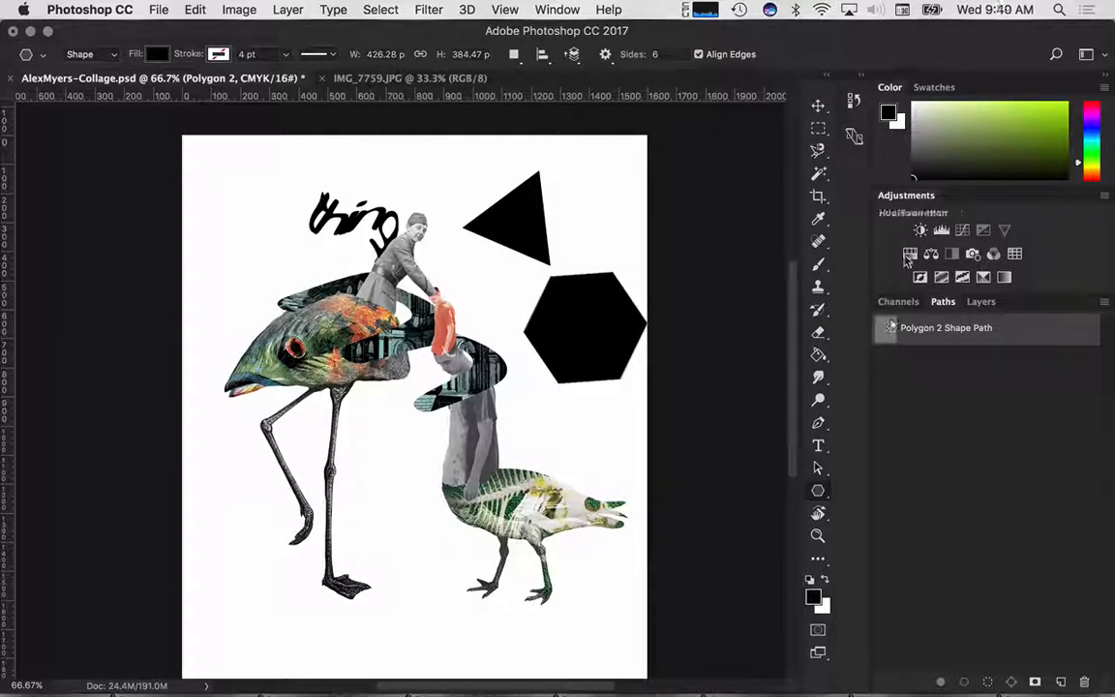
Review the path and shape commands available for the black hexagon on the canvas without applying any.
right_click(593, 291)
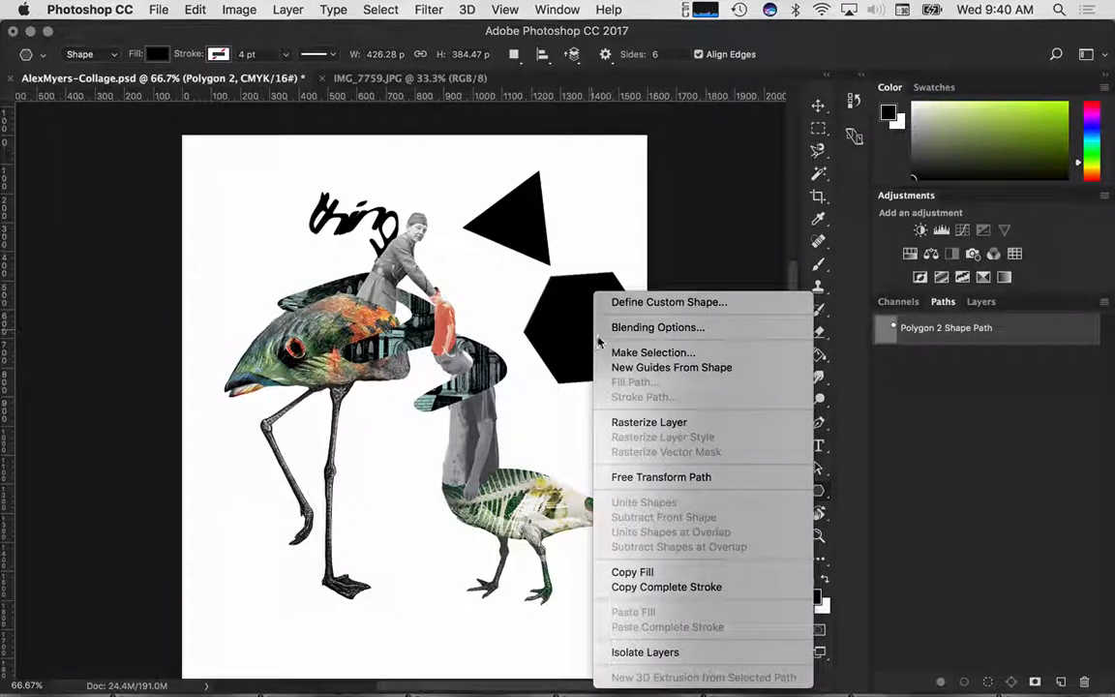
click(638, 302)
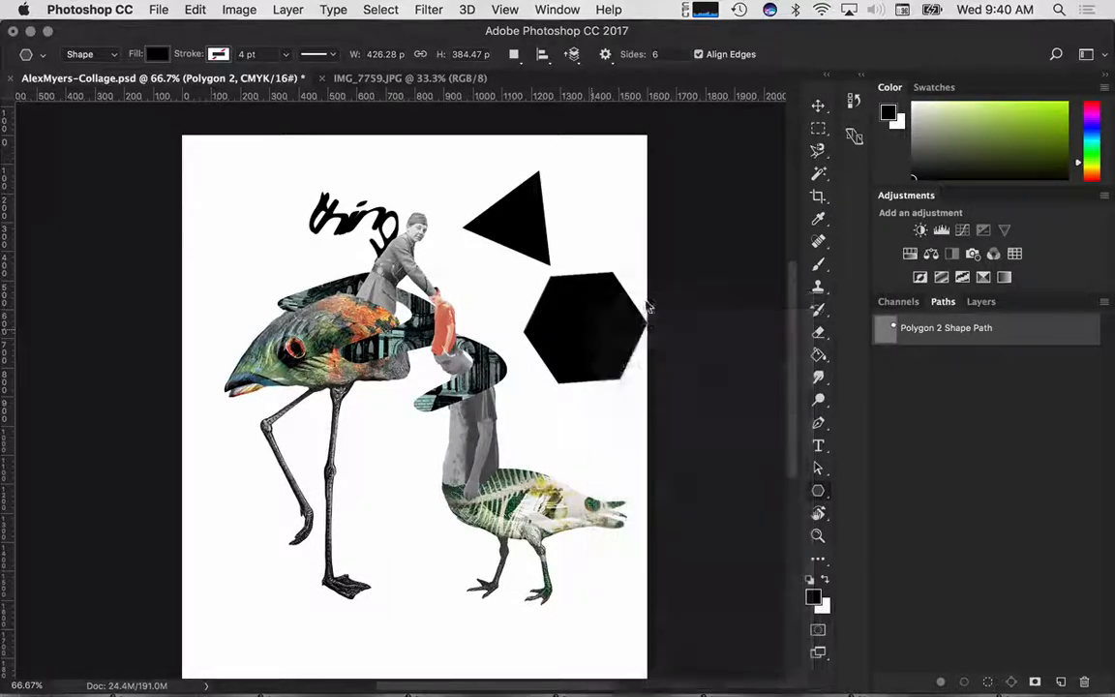
click(751, 353)
right_click(611, 293)
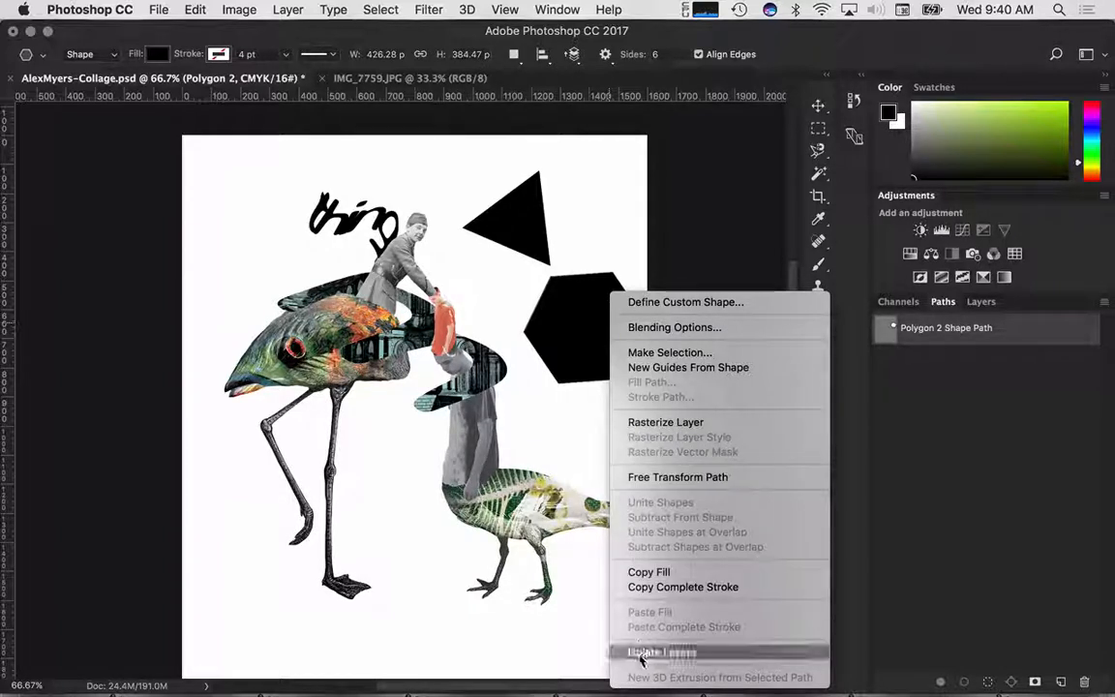
click(690, 287)
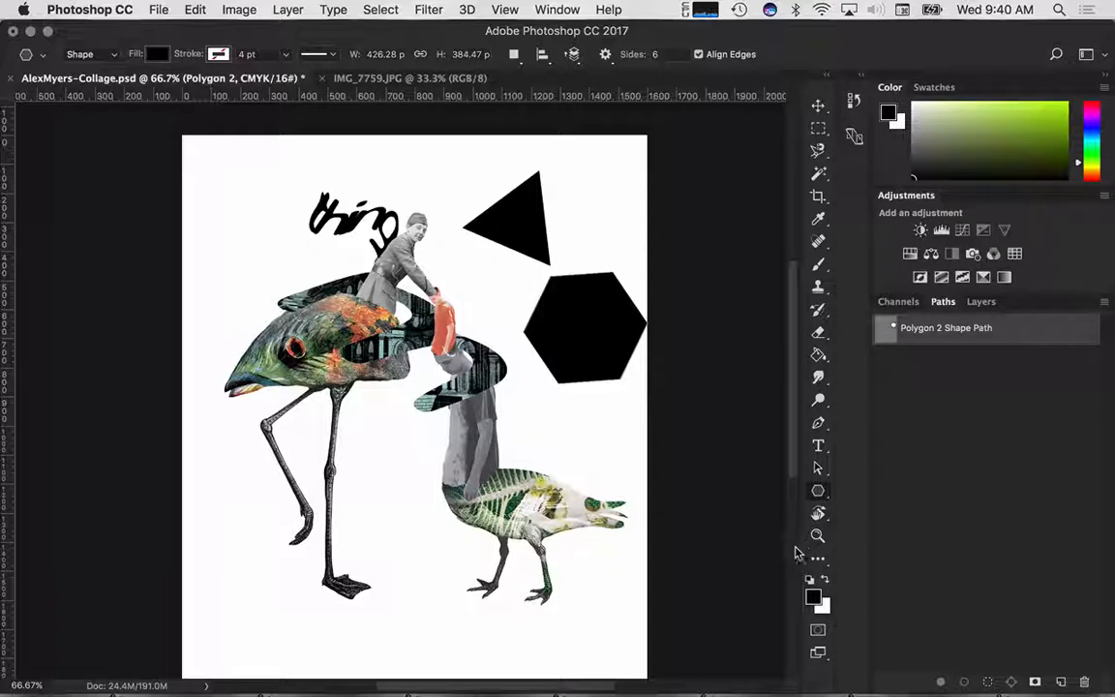
Look at the color channels, return to the layers, and examine the commands offered for the Polygon 2 layer and its hexagon.
click(897, 301)
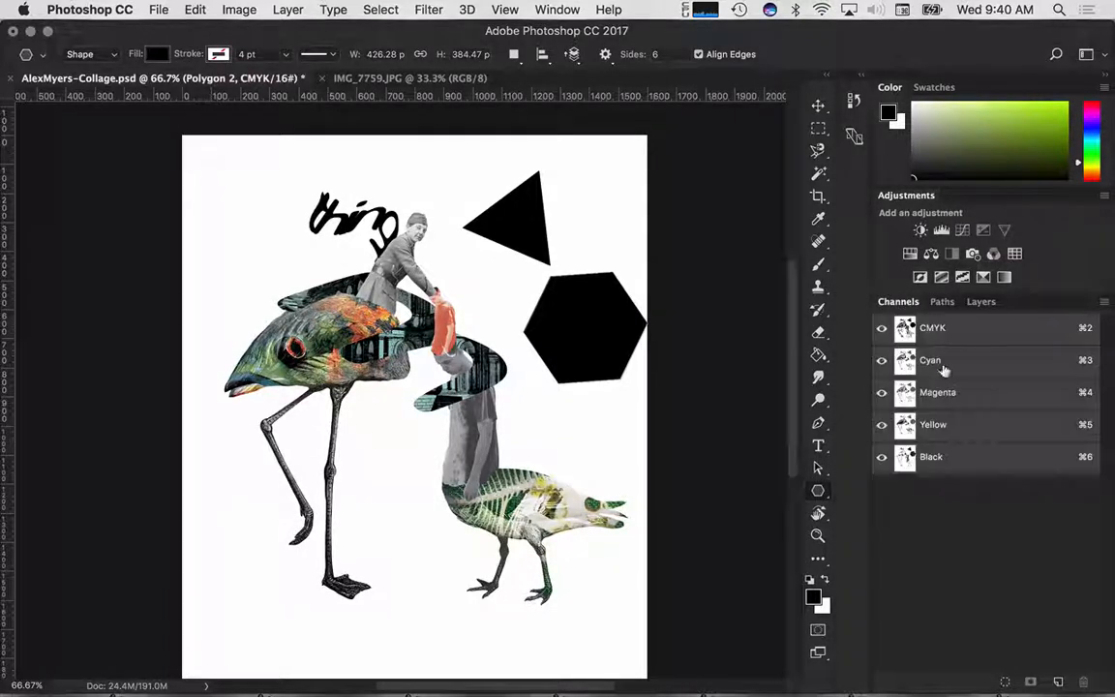
click(977, 303)
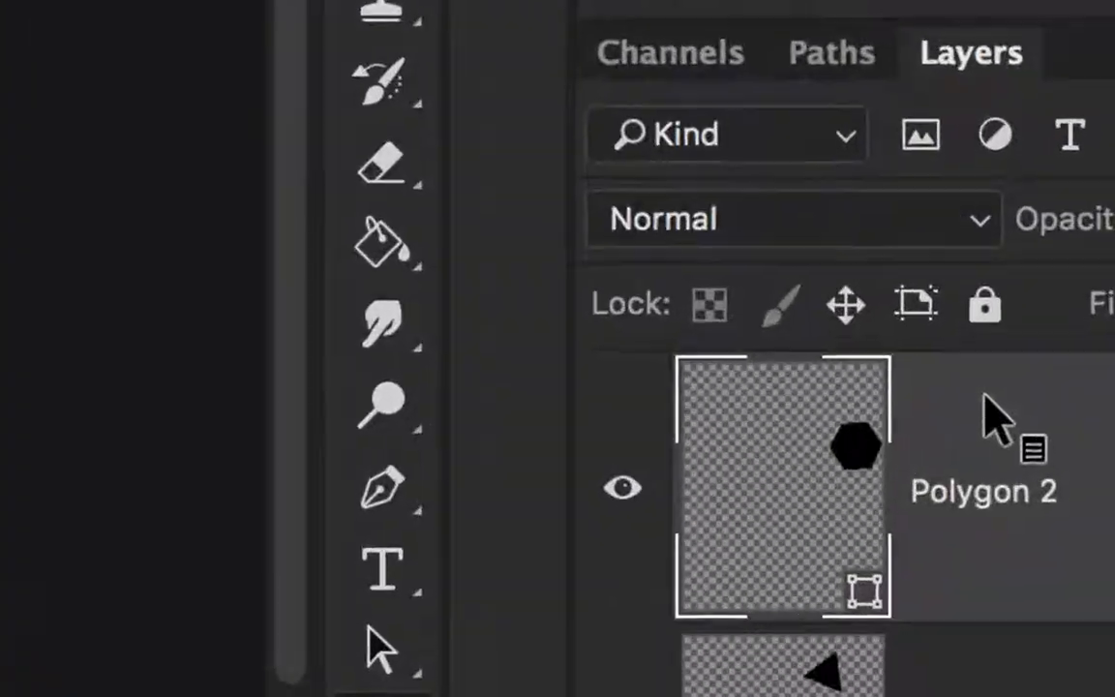
right_click(864, 595)
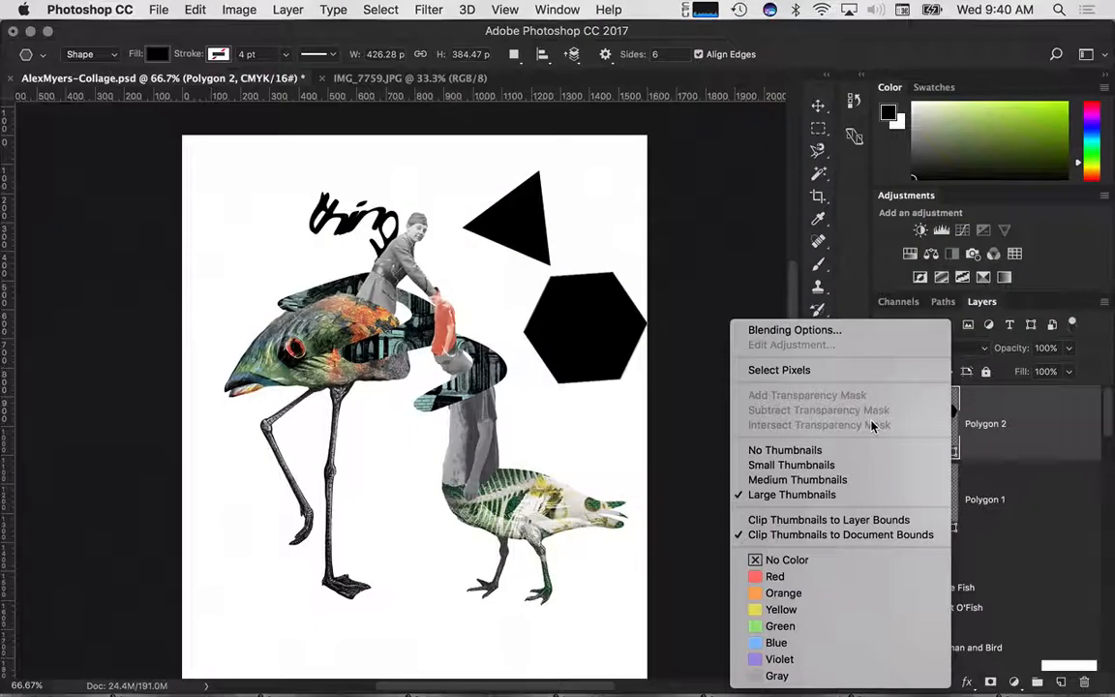
click(1026, 489)
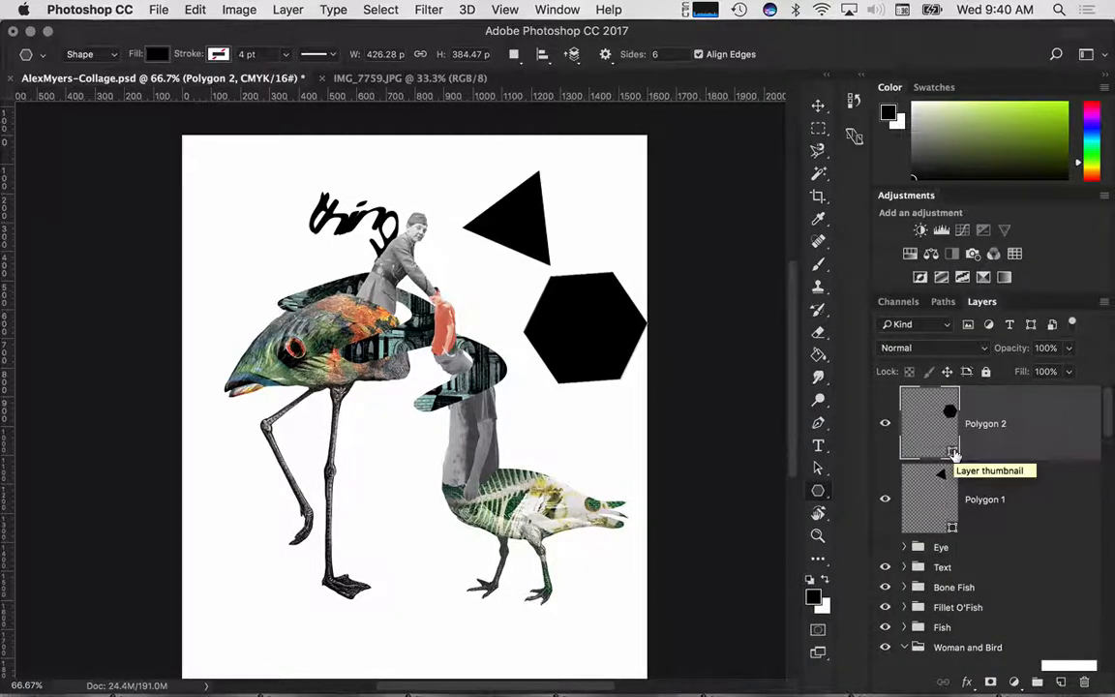
right_click(934, 431)
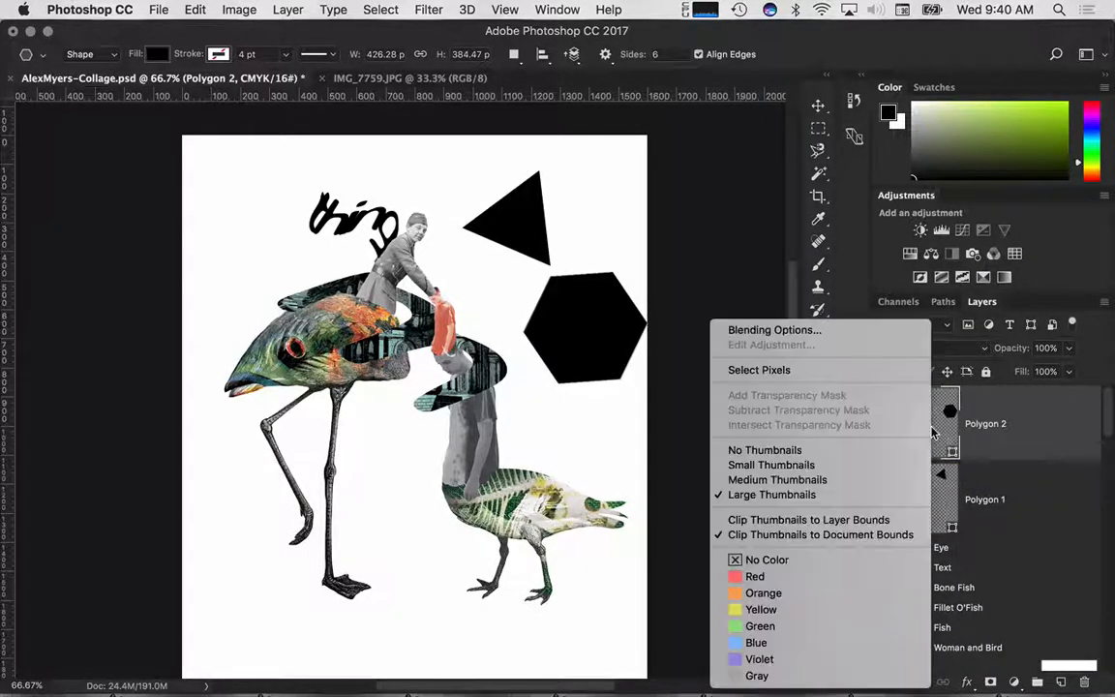
click(583, 365)
right_click(582, 365)
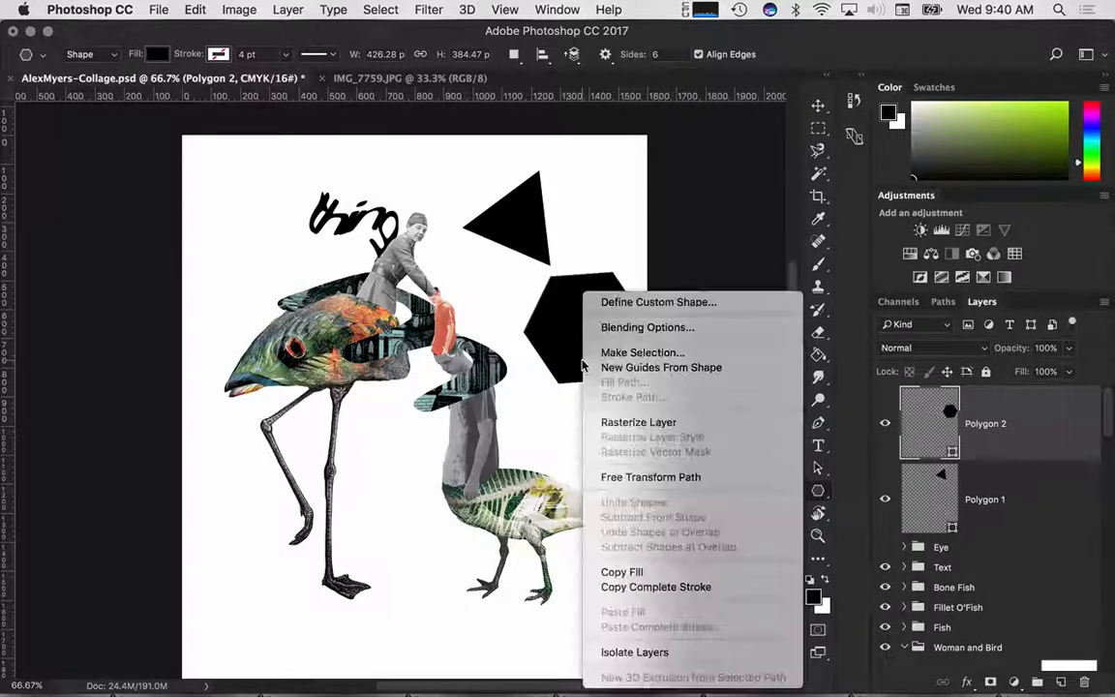